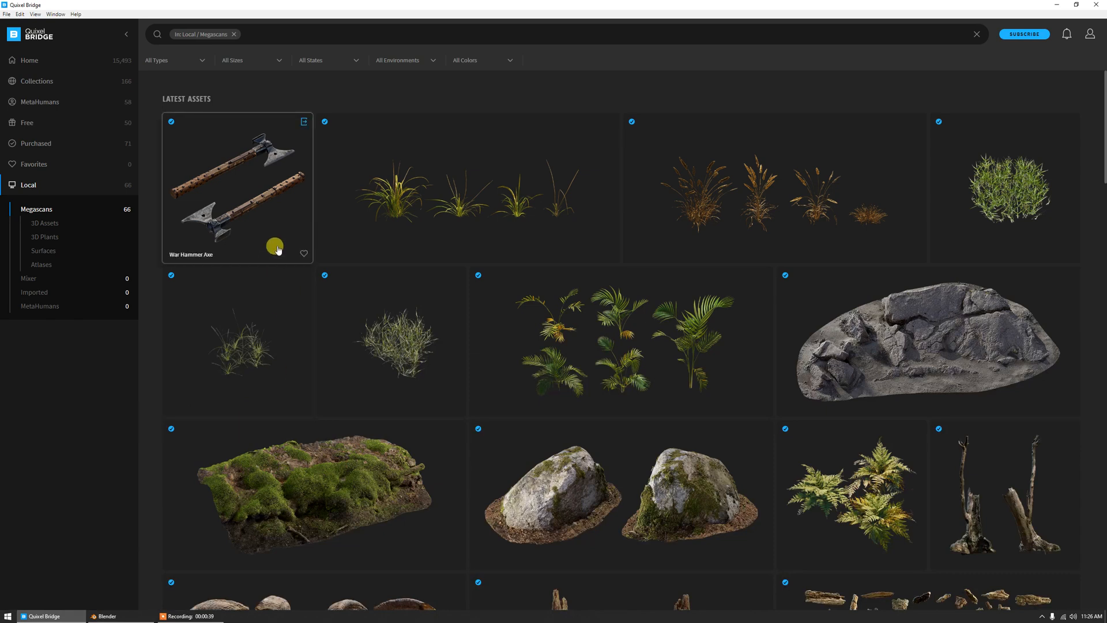
# Open the War Hammer Axe's asset folder, switch to Blender and import its uh1pbcufa_LOD0.fbx model.
pyautogui.rightClick(273, 240)
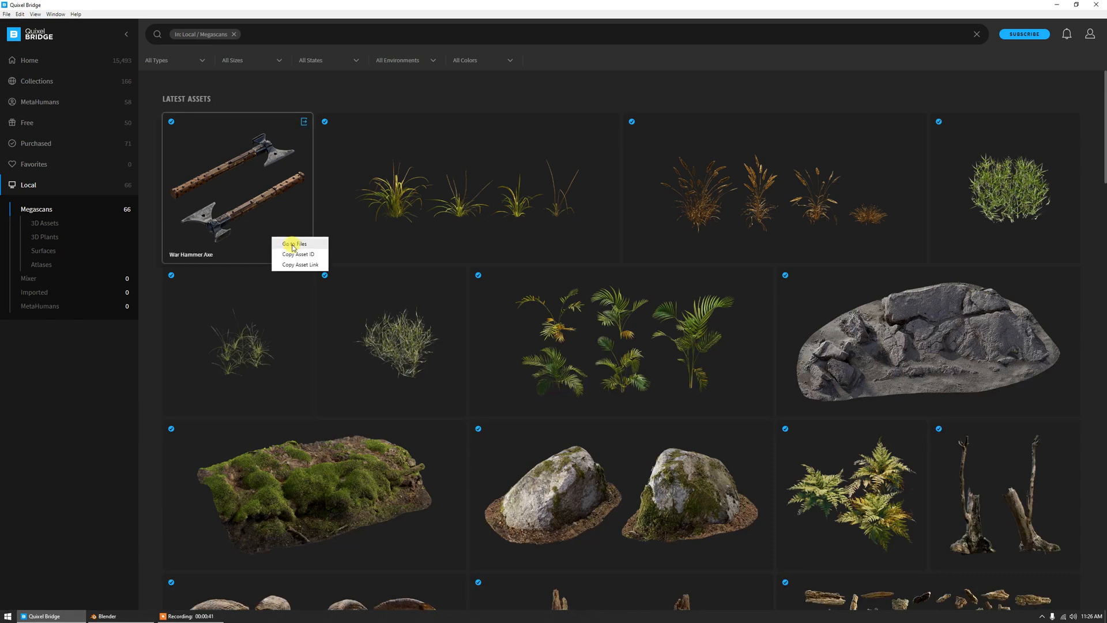
pyautogui.click(324, 244)
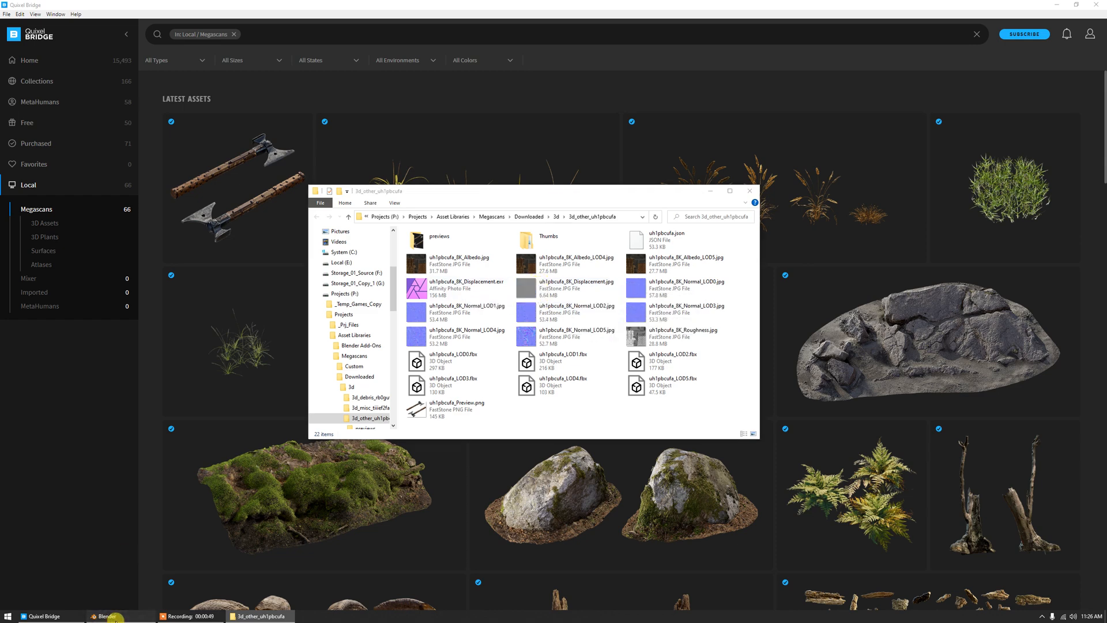
pyautogui.click(107, 616)
pyautogui.click(19, 15)
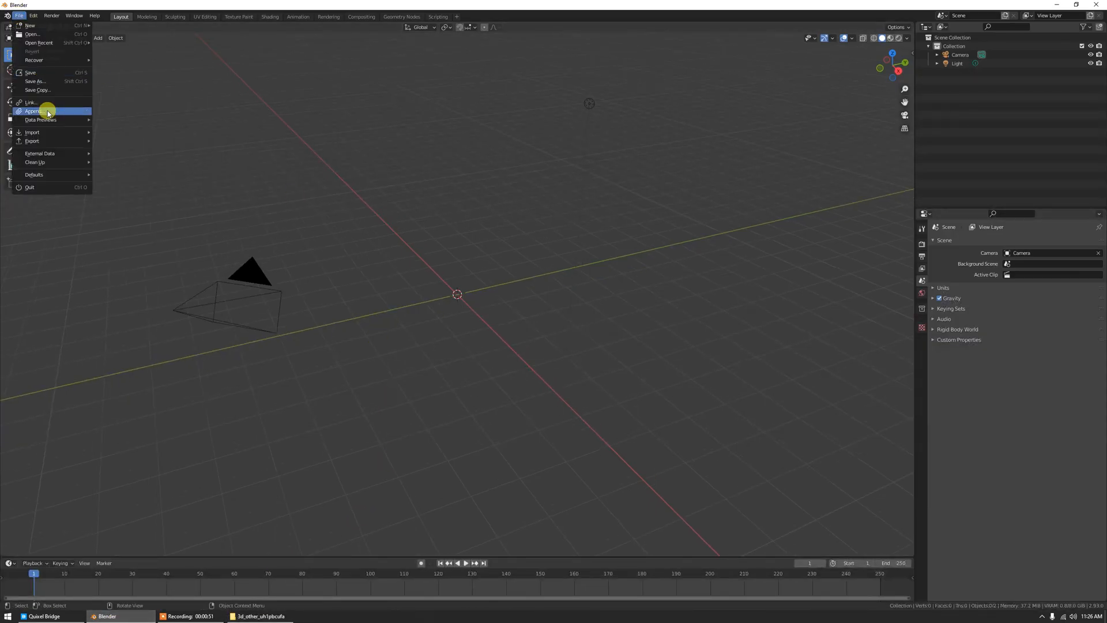
pyautogui.moveTo(50, 134)
pyautogui.click(118, 192)
pyautogui.click(488, 231)
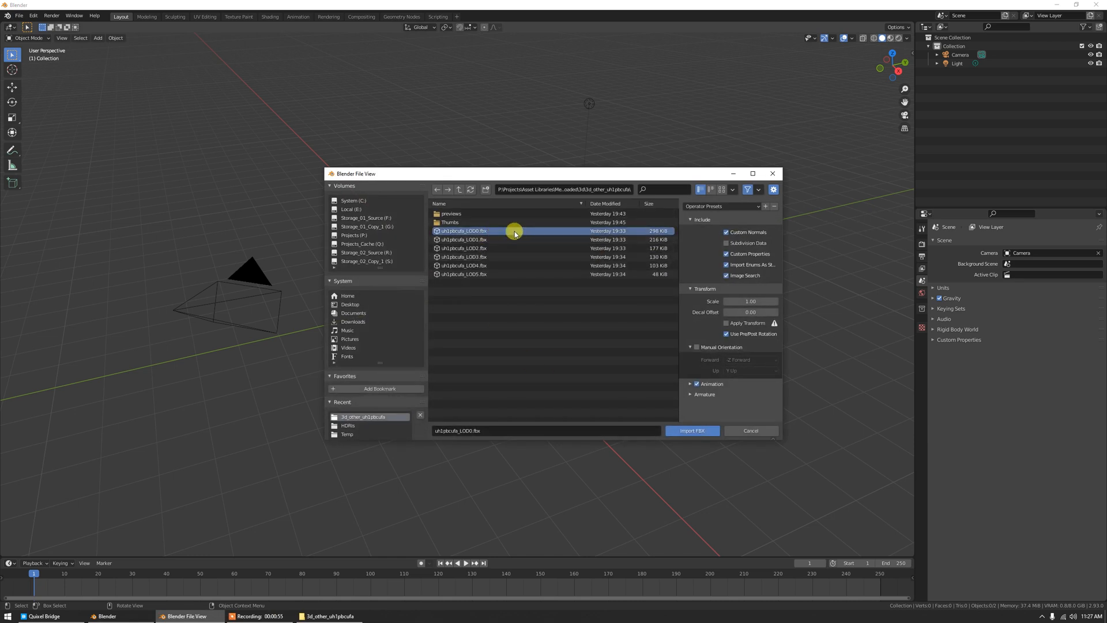
pyautogui.doubleClick(515, 230)
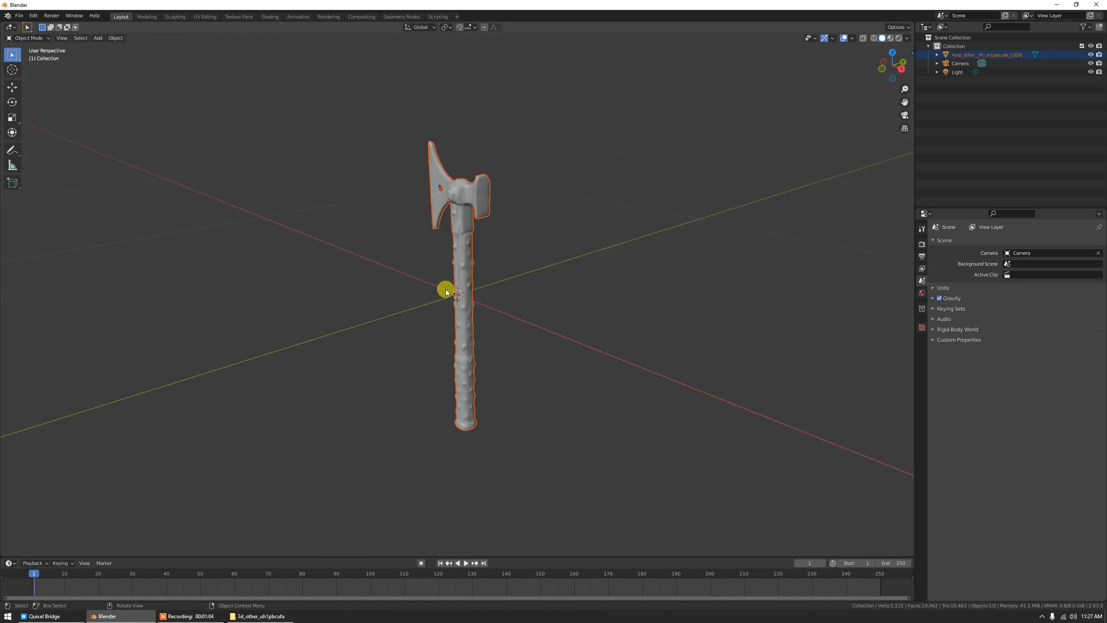
# Rotate the imported axe 90 degrees about the X axis so it lies flat.
pyautogui.scroll(-6, 473, 279)
pyautogui.moveTo(460, 290)
pyautogui.mouseDown(button='middle')
pyautogui.moveTo(484, 276)
pyautogui.moveTo(465, 282)
pyautogui.mouseUp(button='middle')
pyautogui.scroll(6, 462, 278)
pyautogui.scroll(-2, 465, 282)
pyautogui.scroll(-4, 473, 283)
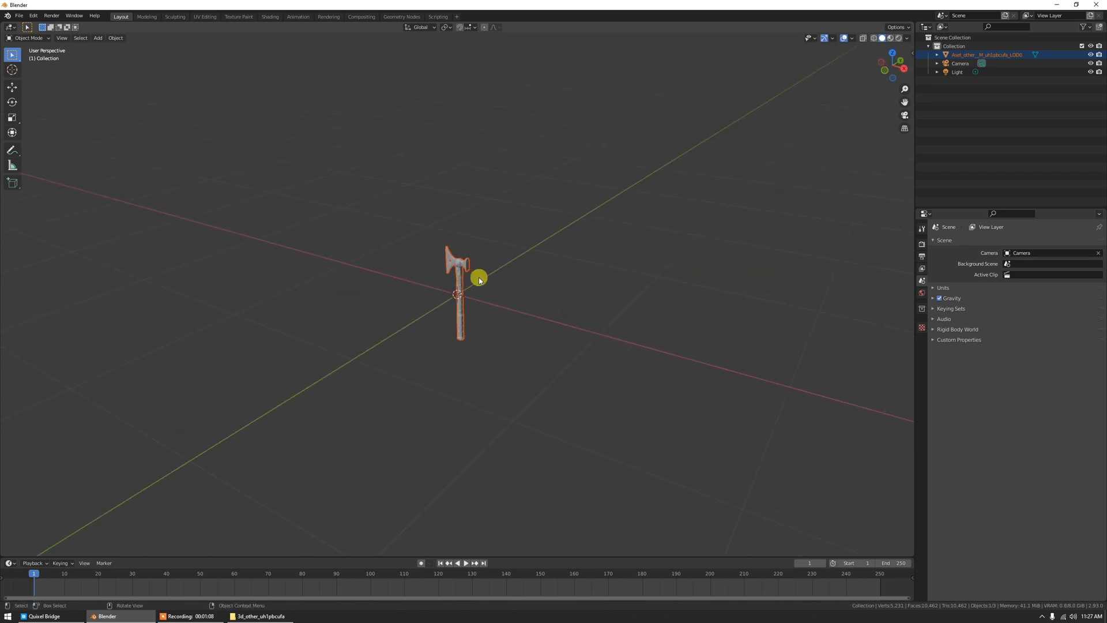
pyautogui.moveTo(482, 294); pyautogui.dragTo(444, 288, button='middle')
pyautogui.press('r')
pyautogui.write('x')
pyautogui.write('90')
pyautogui.click(447, 282)
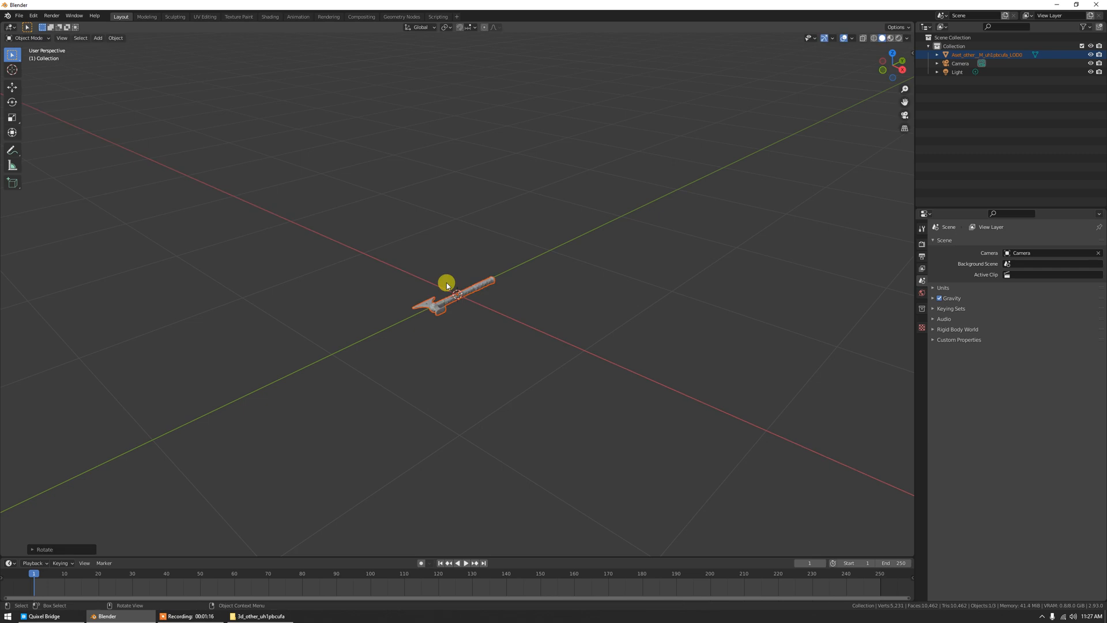
# Move the flat-lying axe vertically along the Z axis so it sits just above the ground grid.
pyautogui.moveTo(415, 309); pyautogui.dragTo(467, 274, button='middle')
pyautogui.press('g')
pyautogui.press('z')
pyautogui.click(472, 268)
pyautogui.moveTo(534, 291); pyautogui.dragTo(432, 299, button='middle')
pyautogui.press('g')
pyautogui.press('z')
pyautogui.click(455, 269)
# Add a plane mesh beneath the axe as the ground.
pyautogui.hotkey('shift', 'a')
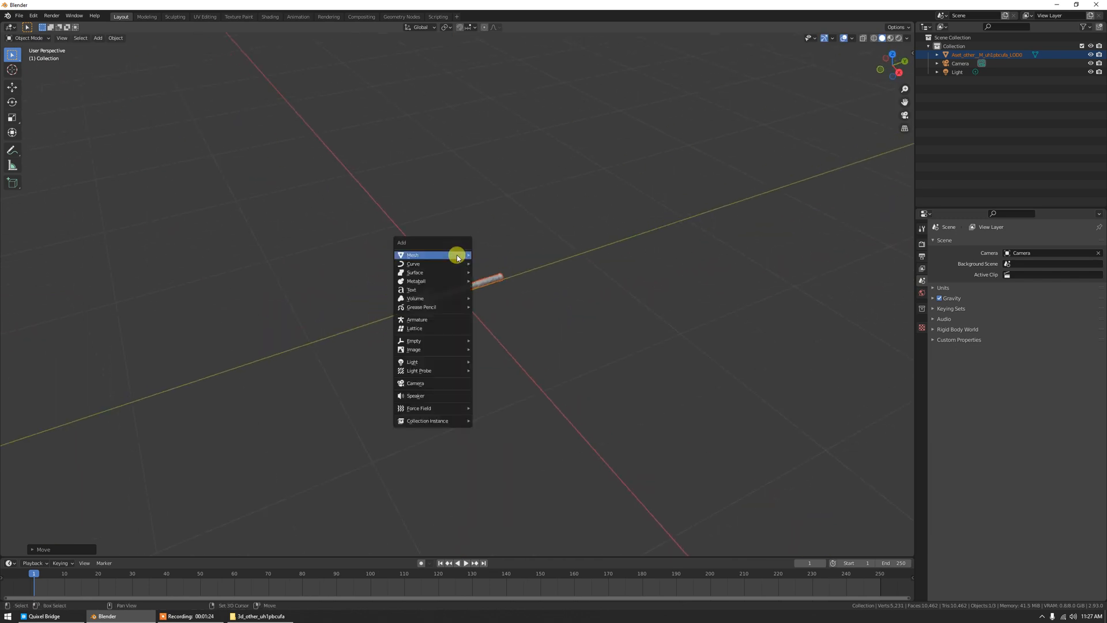
pyautogui.click(490, 252)
pyautogui.moveTo(484, 266); pyautogui.dragTo(504, 291, button='middle')
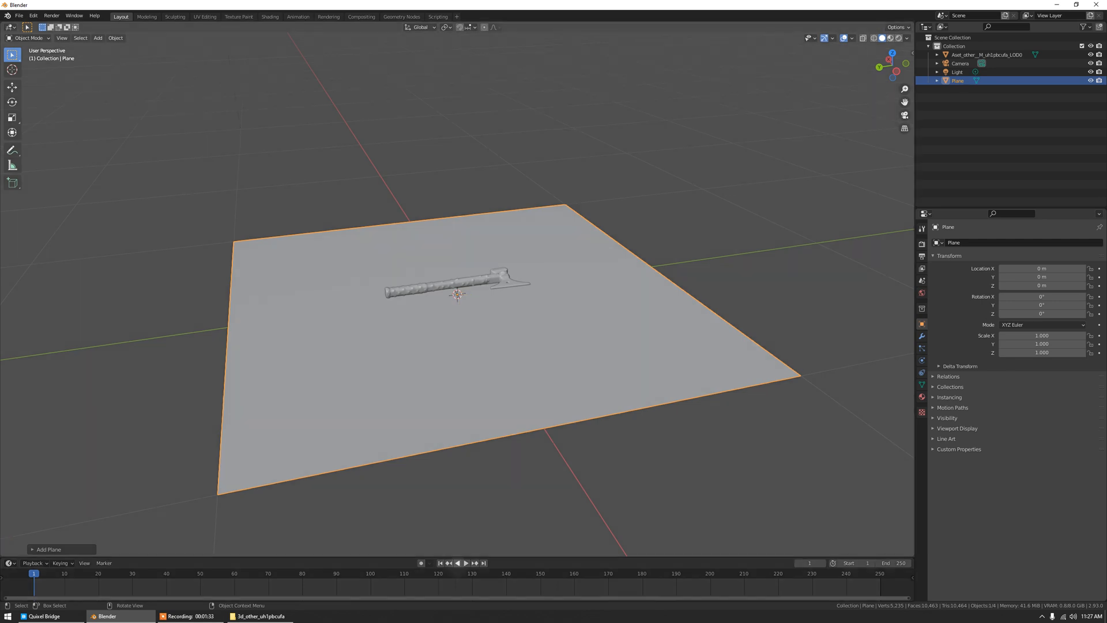
# Collapse the timeline and split the viewport, with a Shader Editor without its sidebar beside the 3D view.
pyautogui.moveTo(2, 554); pyautogui.dragTo(71, 563)
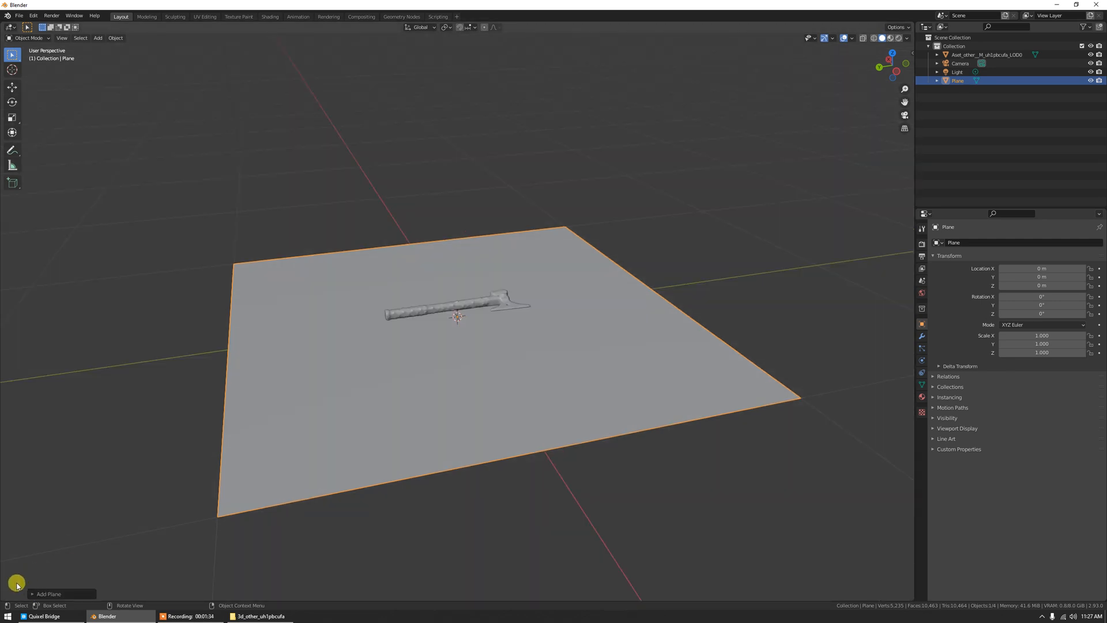
pyautogui.moveTo(2, 599); pyautogui.dragTo(418, 562)
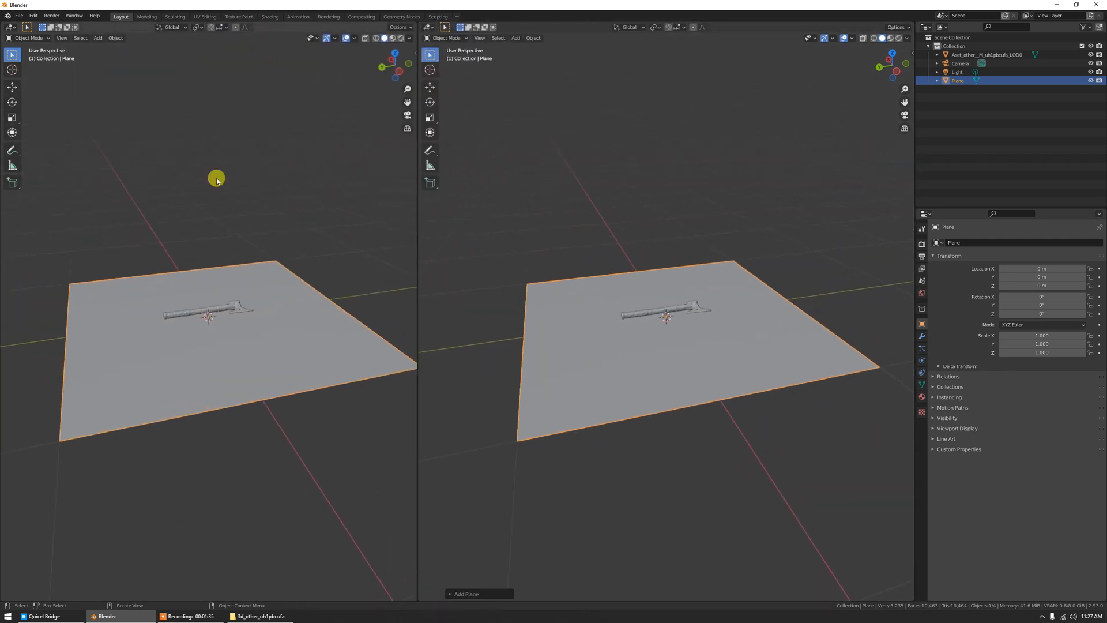
pyautogui.click(13, 31)
pyautogui.click(42, 101)
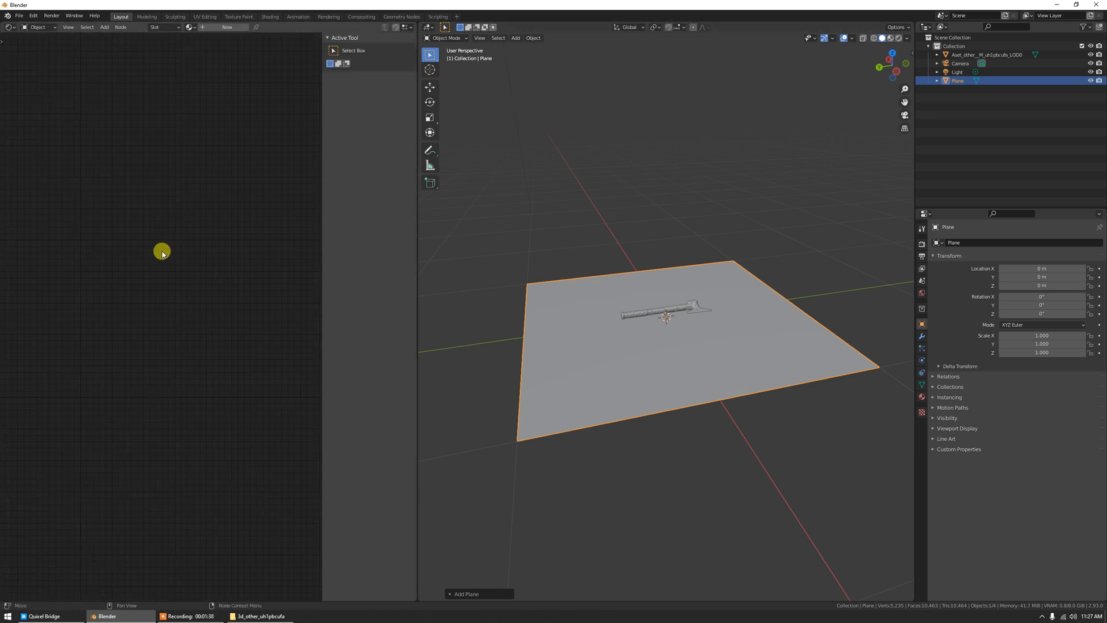
pyautogui.press('n')
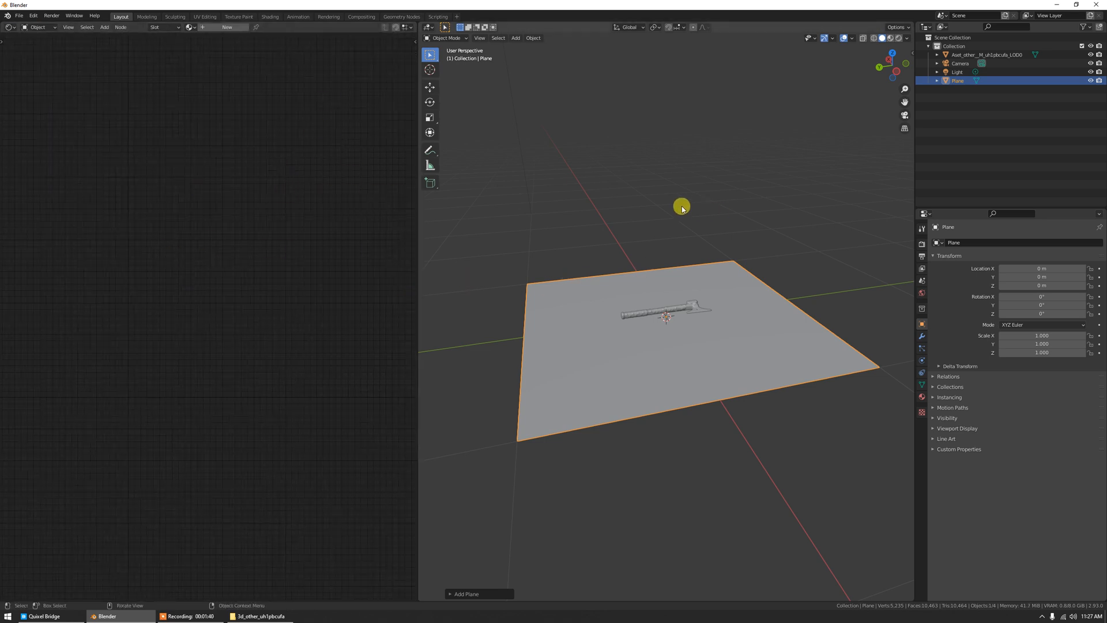
# Hide the 3D viewport's tool settings and toolbar to free up space around the axe.
pyautogui.click(822, 40)
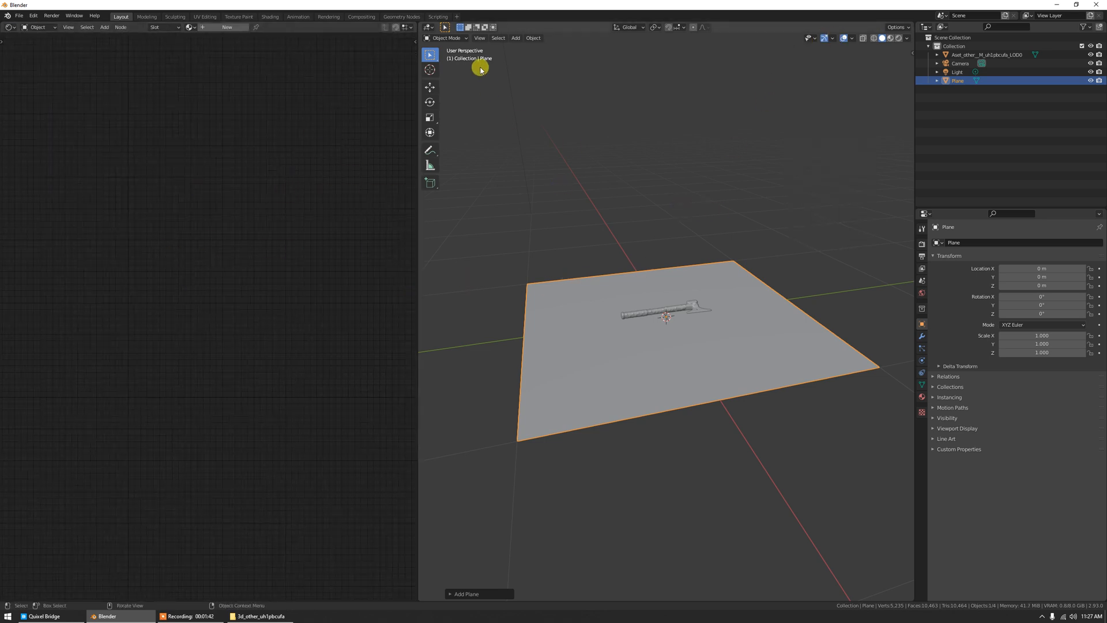
pyautogui.click(488, 41)
pyautogui.click(498, 67)
pyautogui.press('t')
pyautogui.moveTo(640, 291); pyautogui.dragTo(590, 277, button='middle')
pyautogui.scroll(6, 664, 288)
pyautogui.moveTo(691, 295)
pyautogui.mouseDown(button='middle')
pyautogui.moveTo(660, 299)
pyautogui.moveTo(702, 314)
pyautogui.mouseUp(button='middle')
# Assign an Environment Texture to the world background color and display the World nodes in the Shader Editor.
pyautogui.click(921, 293)
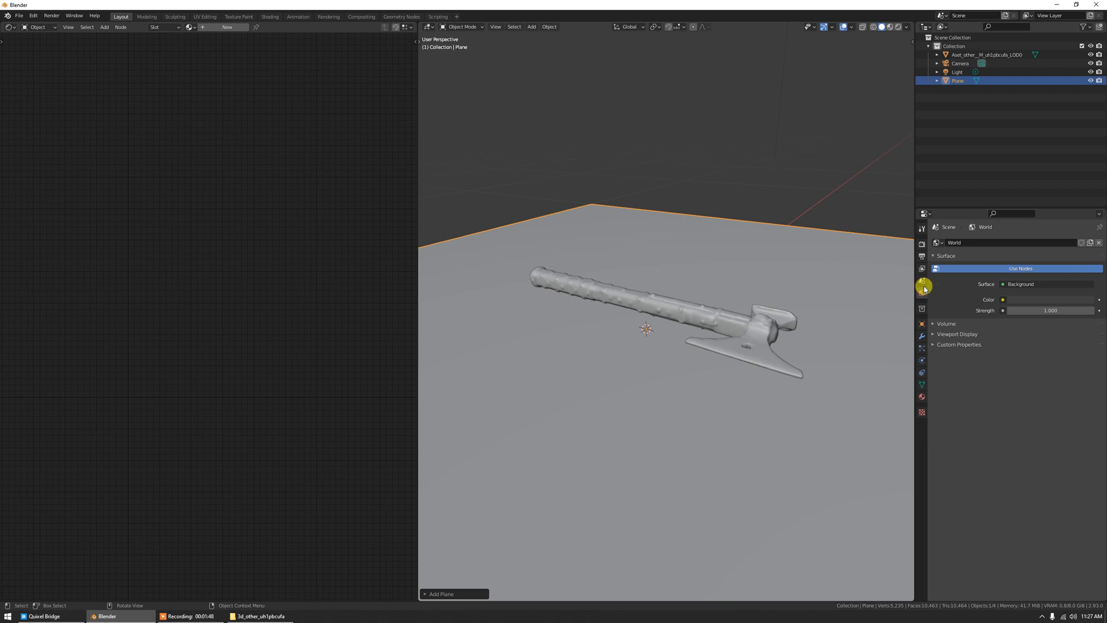
pyautogui.click(1003, 299)
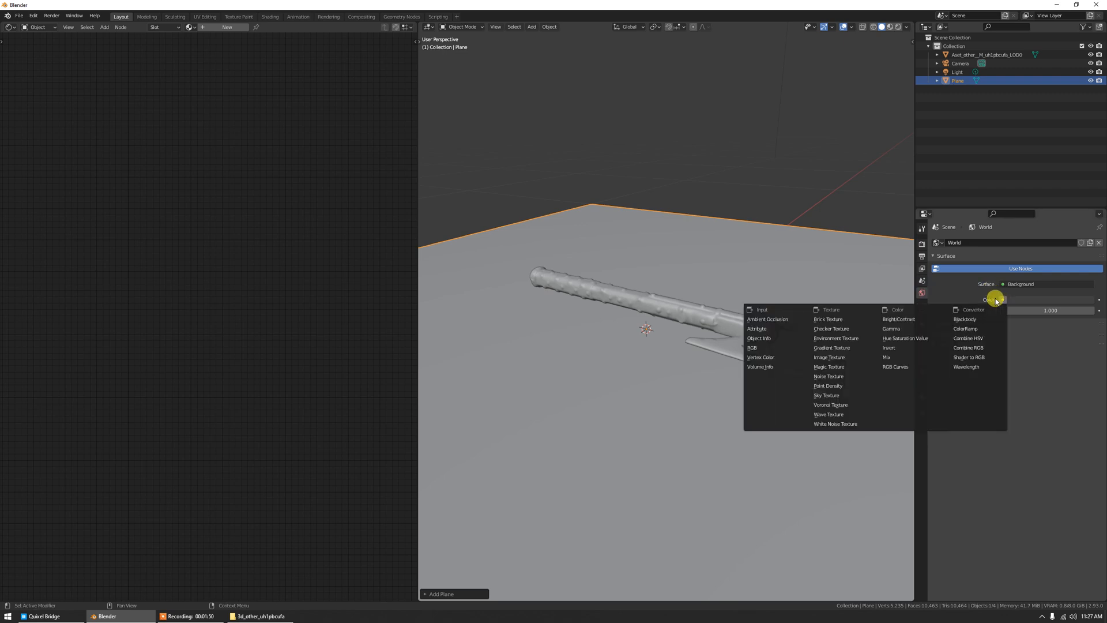
pyautogui.click(843, 326)
pyautogui.click(38, 27)
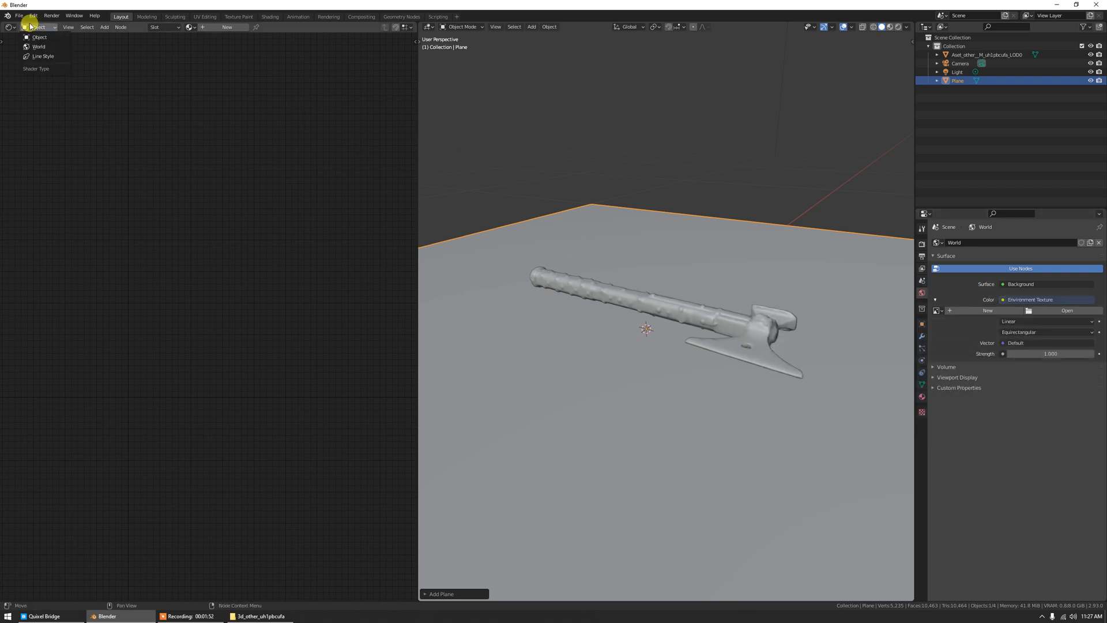
pyautogui.click(41, 47)
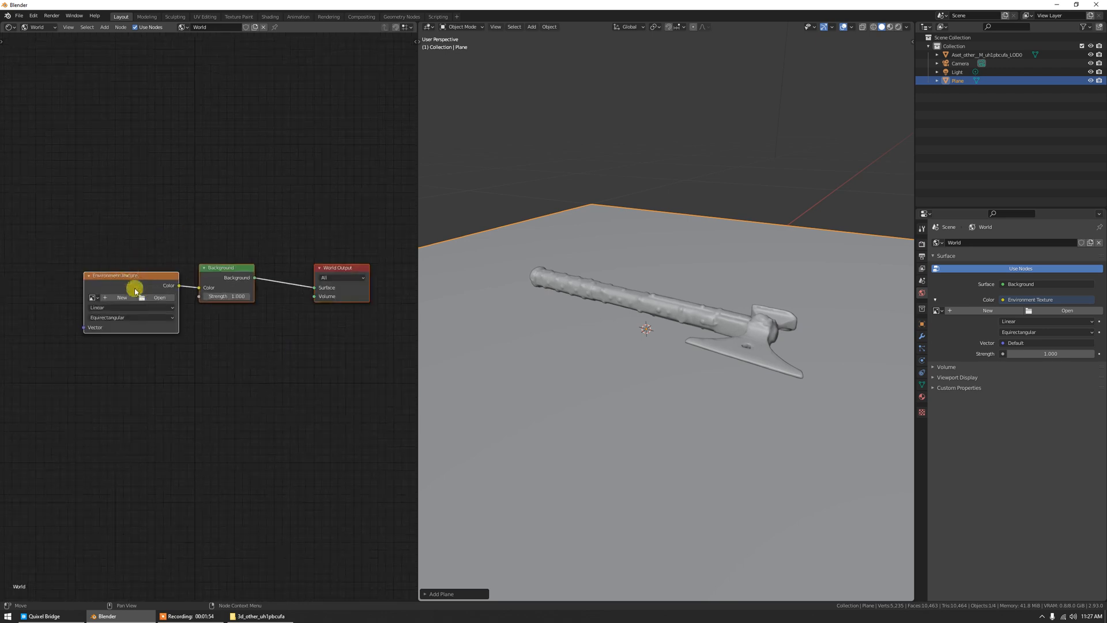
pyautogui.moveTo(256, 327); pyautogui.dragTo(234, 341, button='middle')
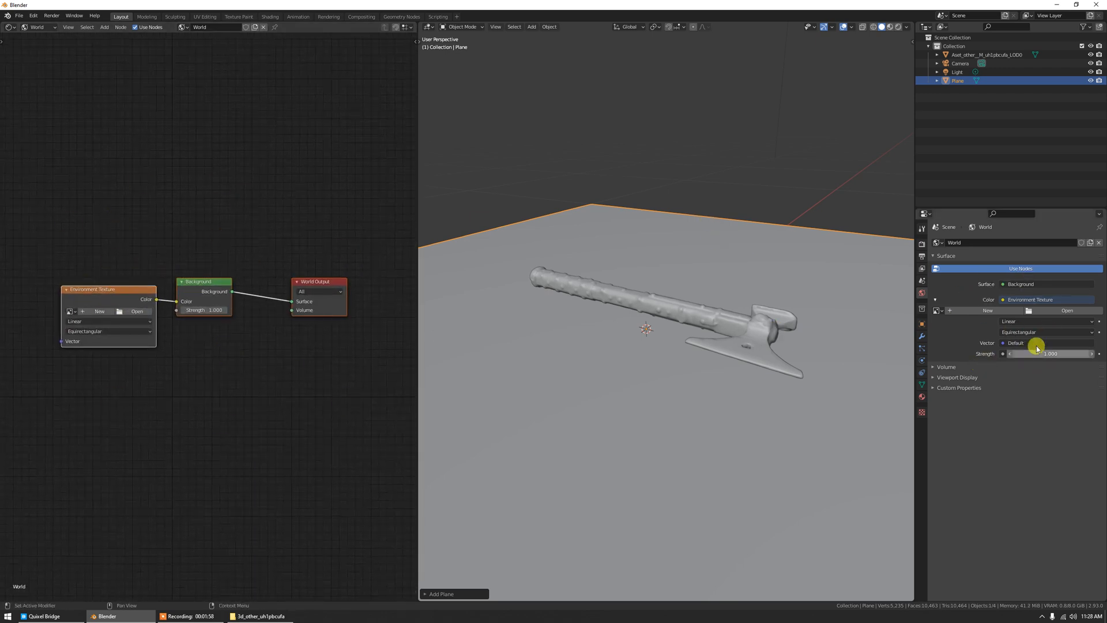
# Load small_rural_road_2k.hdr from the HDRIs folder as the world's environment image.
pyautogui.click(1021, 311)
pyautogui.click(348, 425)
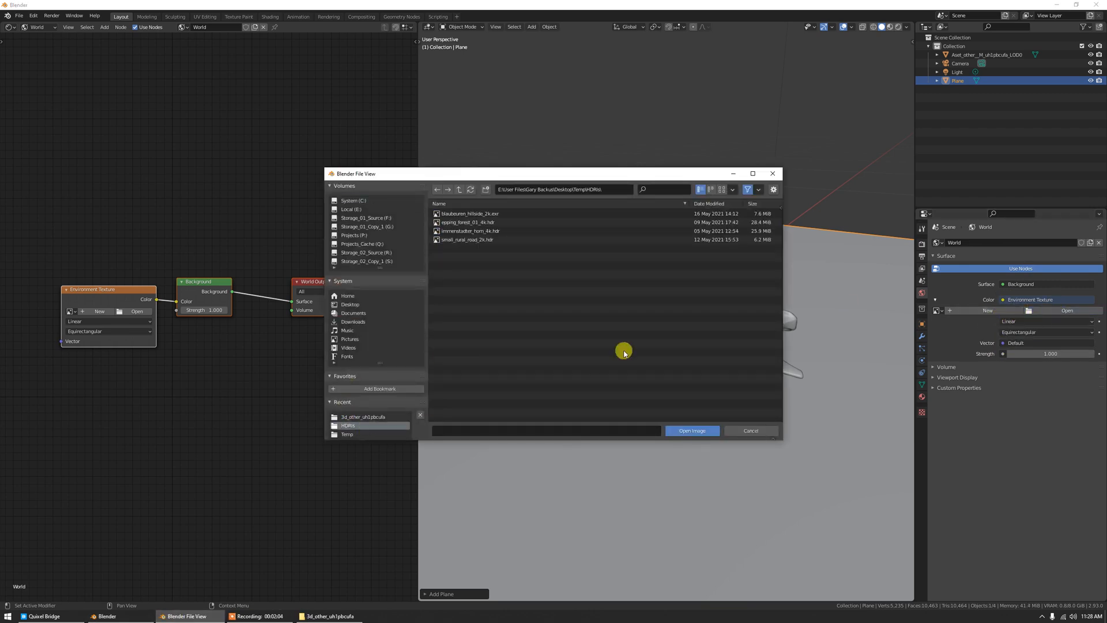
pyautogui.click(478, 240)
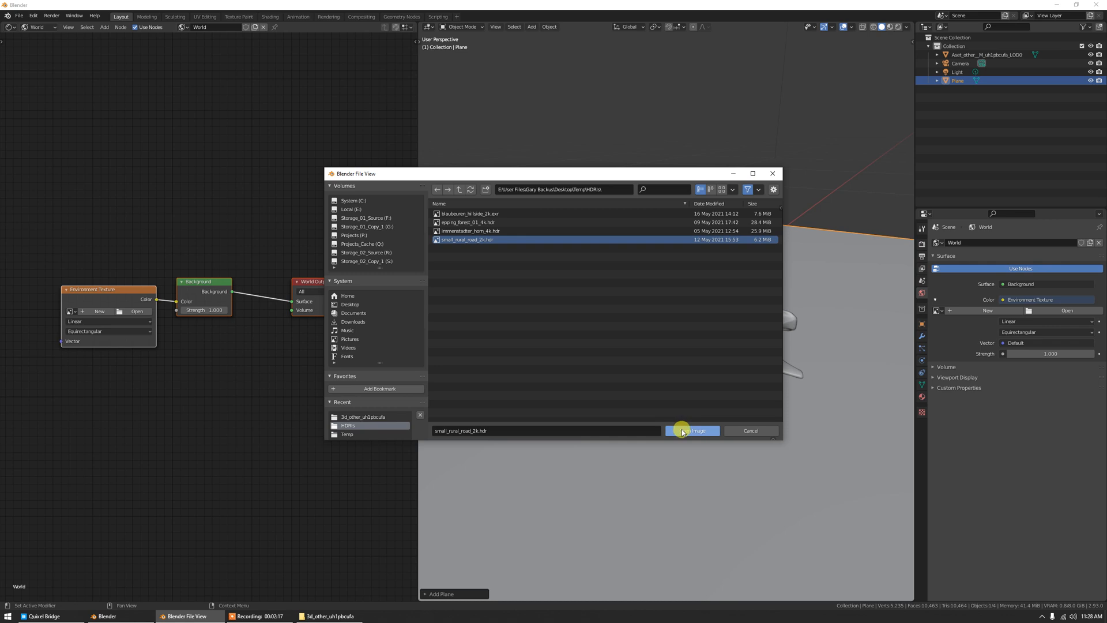
pyautogui.click(673, 429)
# Show the render properties and switch the 3D viewport to Rendered shading.
pyautogui.scroll(-2, 678, 351)
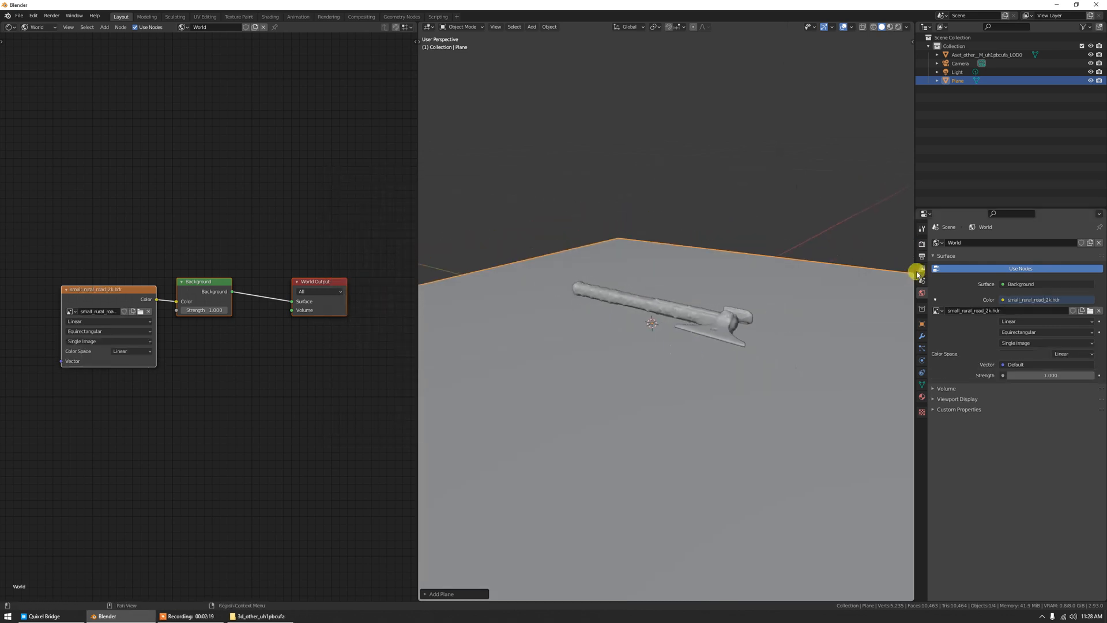
pyautogui.click(922, 244)
pyautogui.moveTo(910, 279)
pyautogui.mouseDown(button='middle')
pyautogui.moveTo(736, 346)
pyautogui.moveTo(668, 338)
pyautogui.mouseUp(button='middle')
pyautogui.press('z')
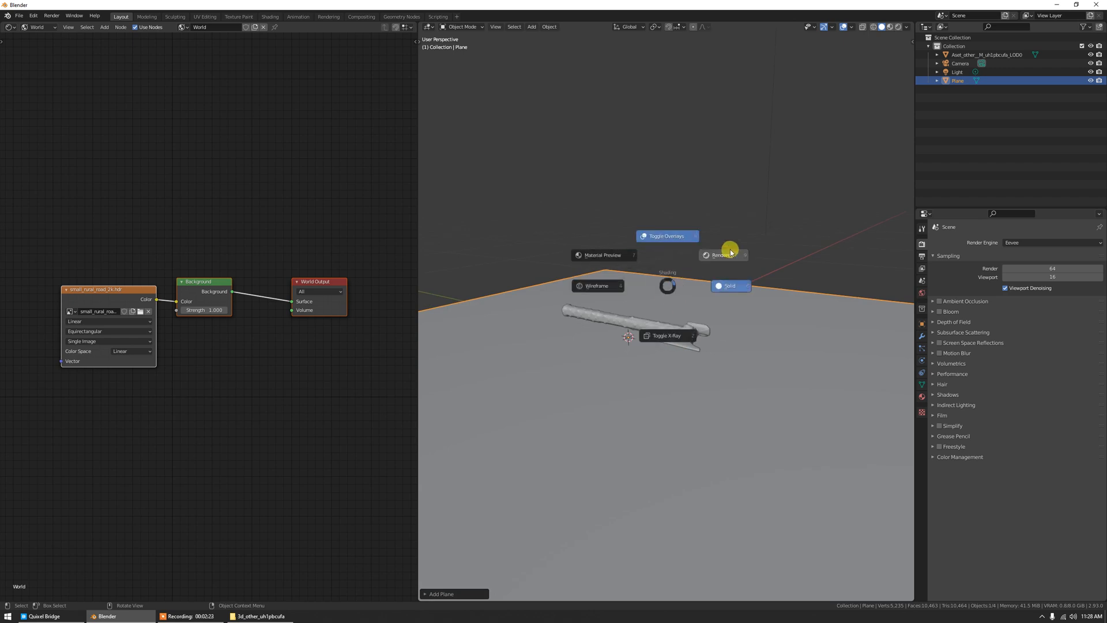
pyautogui.click(729, 251)
pyautogui.moveTo(769, 275); pyautogui.dragTo(701, 245, button='middle')
pyautogui.scroll(3, 666, 270)
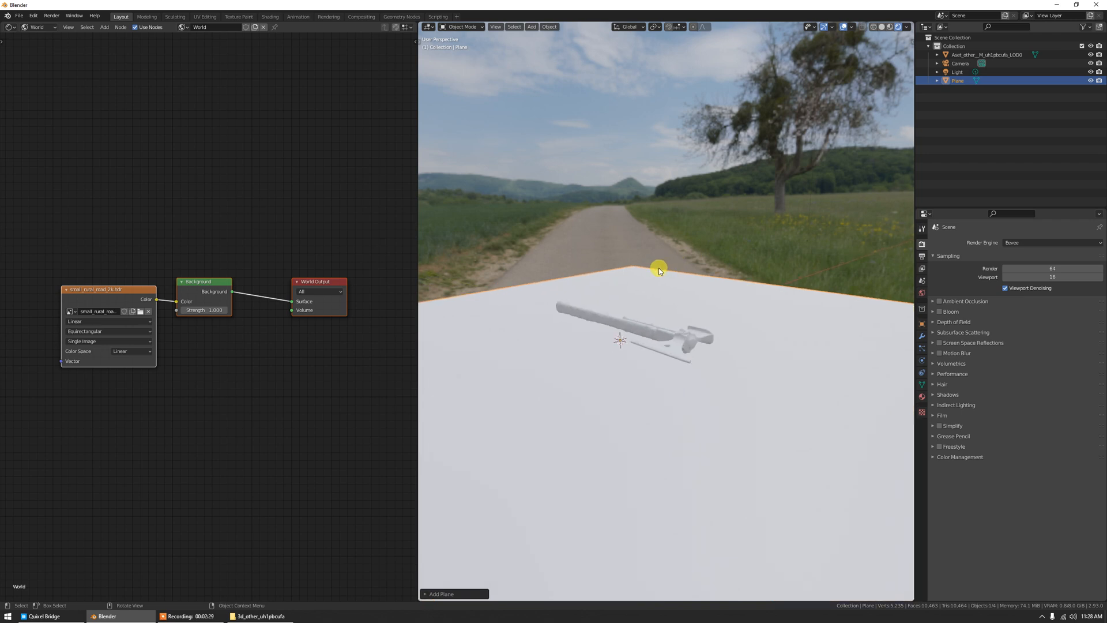
# Select the environment texture node in the World node tree.
pyautogui.click(125, 288)
pyautogui.moveTo(188, 378); pyautogui.dragTo(226, 379, button='middle')
pyautogui.moveTo(114, 249); pyautogui.dragTo(198, 402)
# Search the add-on preferences for "node" and make sure the Node Wrangler add-on is enabled.
pyautogui.click(34, 16)
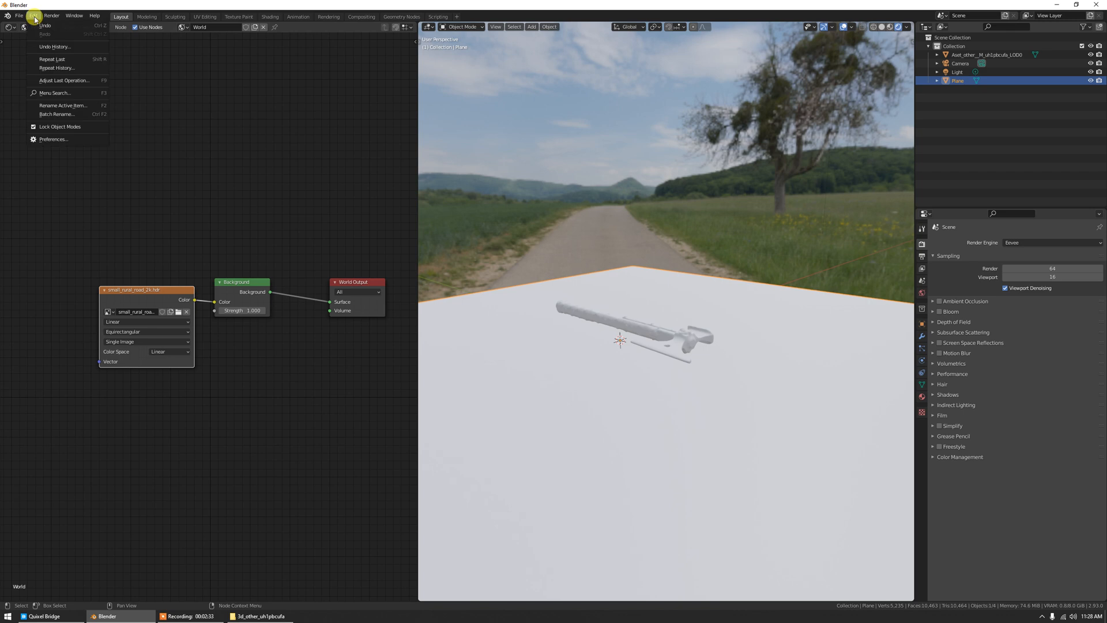
pyautogui.click(72, 131)
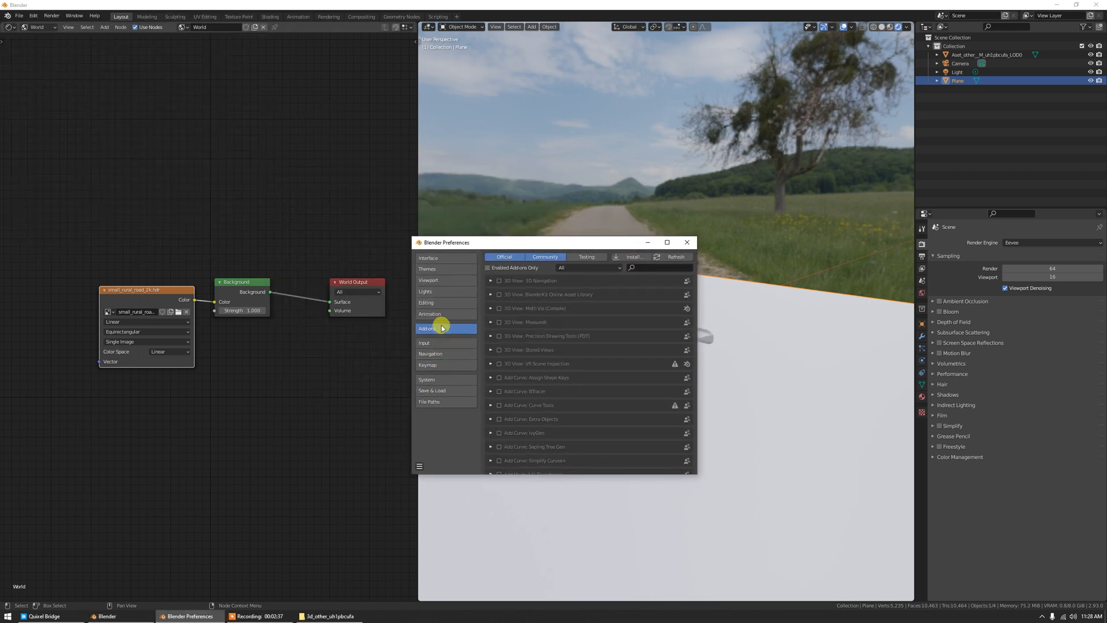
pyautogui.click(650, 268)
pyautogui.write('node')
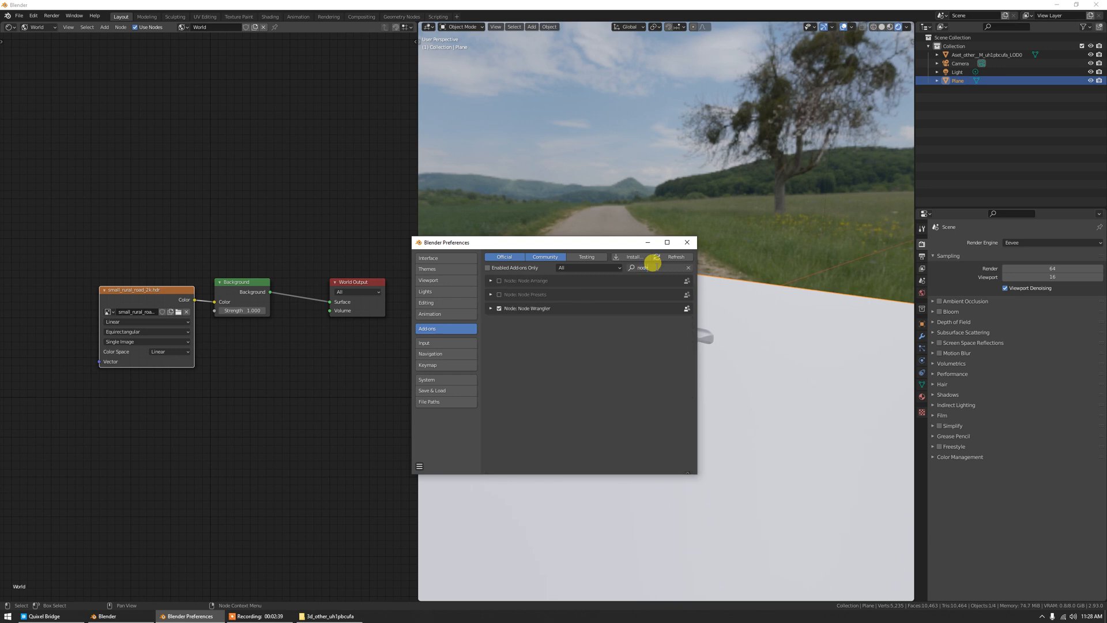
pyautogui.click(498, 313)
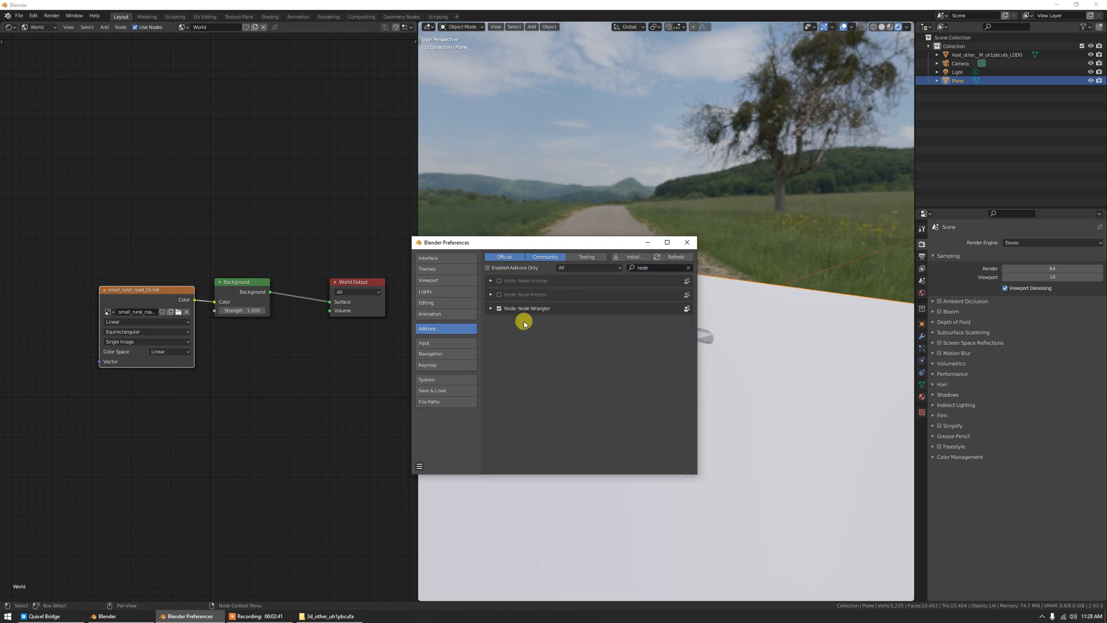
pyautogui.click(689, 243)
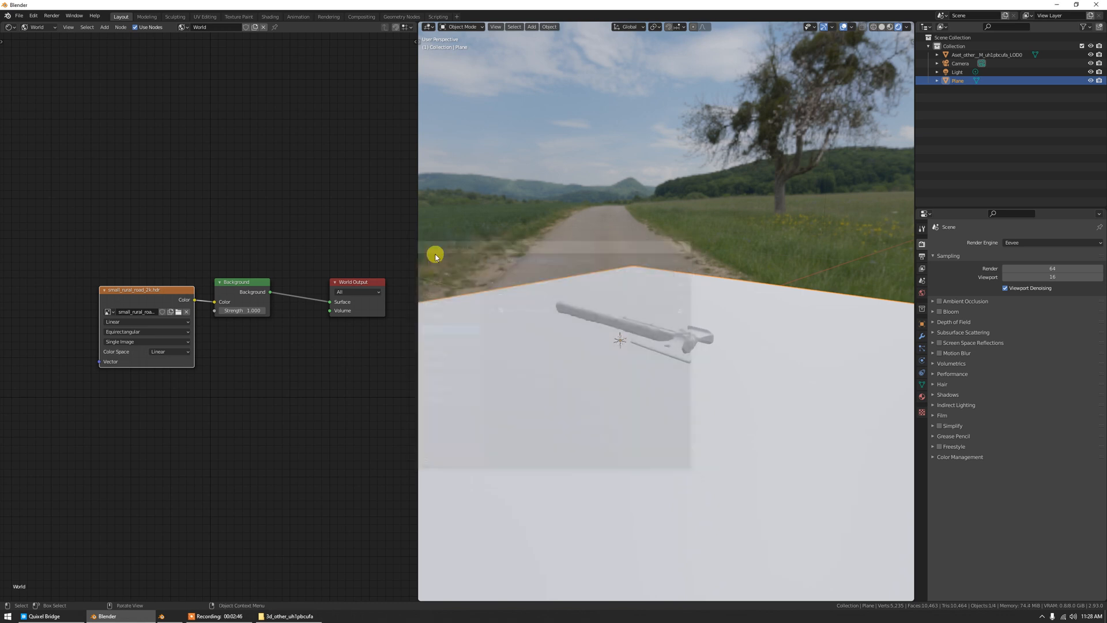
# Add Texture Coordinate and Mapping nodes to the environment texture with Node Wrangler.
pyautogui.moveTo(245, 388); pyautogui.dragTo(277, 386, button='middle')
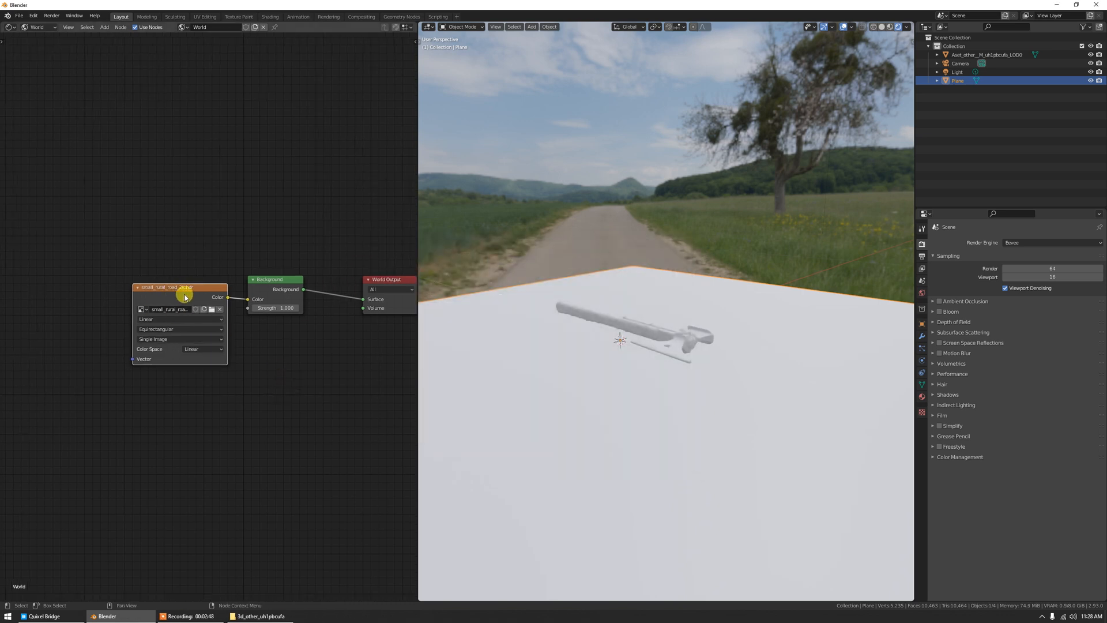
pyautogui.hotkey('ctrl', 't')
pyautogui.moveTo(168, 312); pyautogui.dragTo(296, 326, button='middle')
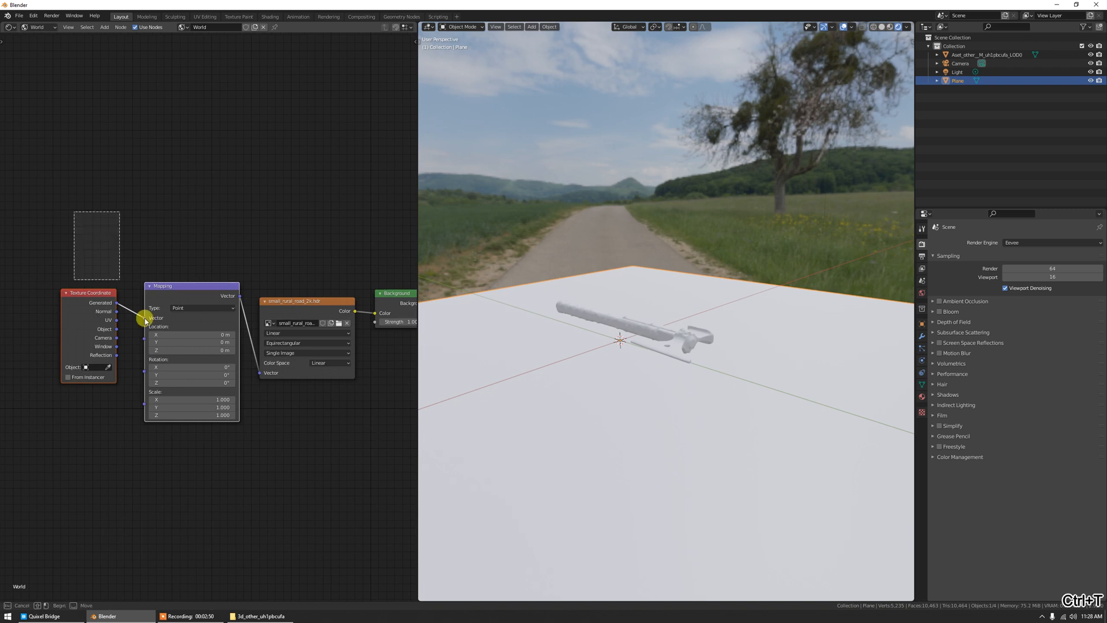
pyautogui.moveTo(322, 406); pyautogui.dragTo(303, 400, button='middle')
pyautogui.click(292, 424)
pyautogui.scroll(1, 281, 428)
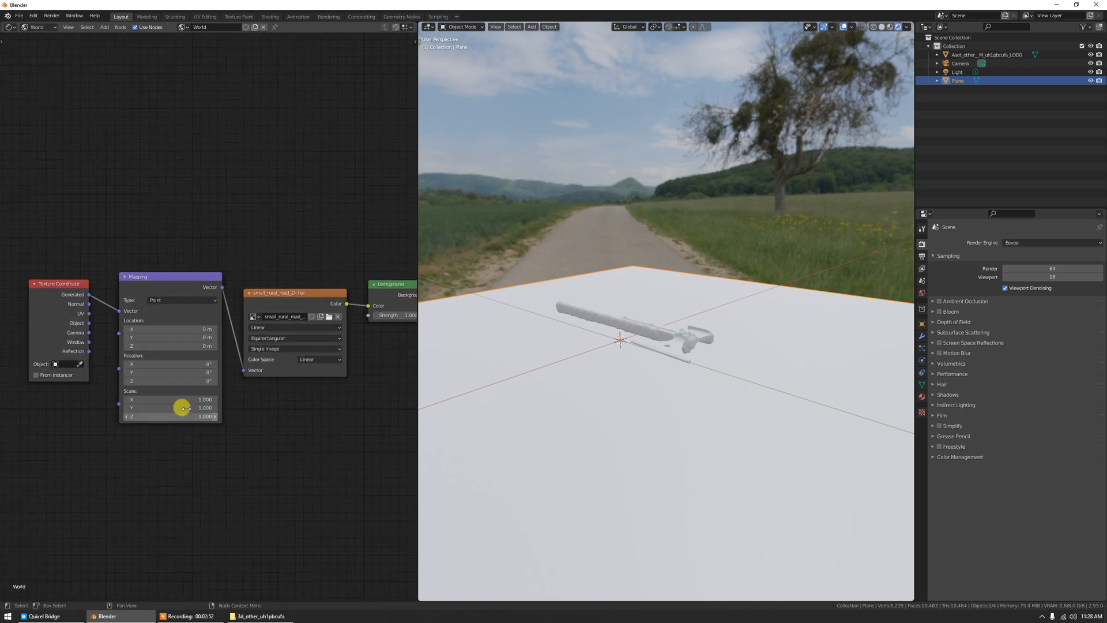
# Try rotating the environment about Z in the Mapping node and reset the Z rotation to 0°.
pyautogui.moveTo(151, 380)
pyautogui.mouseDown()
pyautogui.moveTo(196, 380)
pyautogui.moveTo(127, 380)
pyautogui.moveTo(158, 381)
pyautogui.mouseUp()
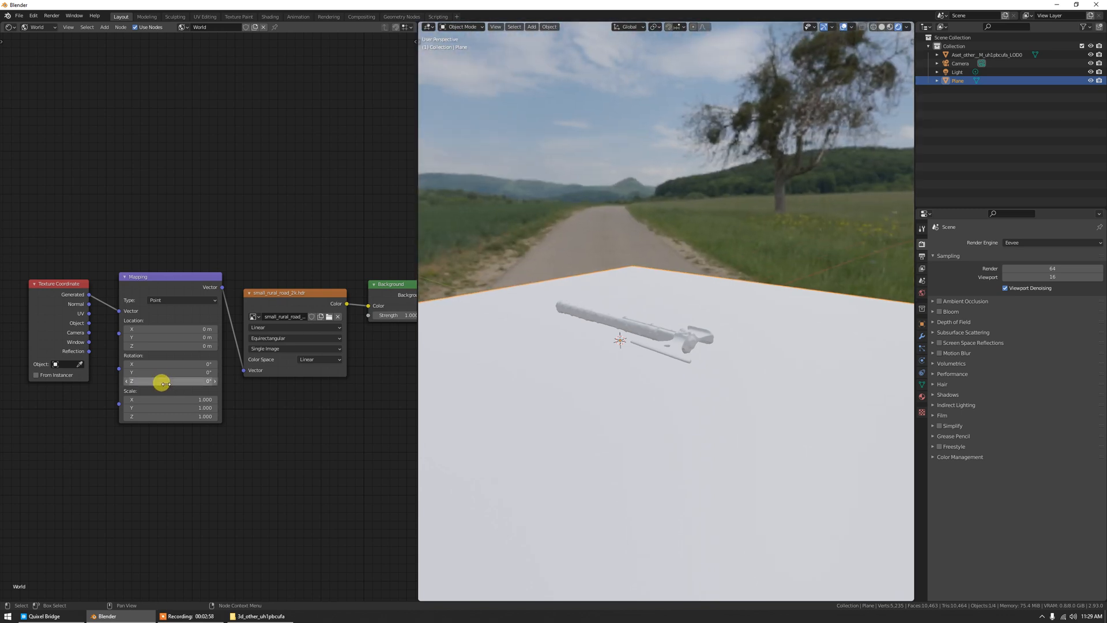
pyautogui.moveTo(299, 407); pyautogui.dragTo(296, 419, button='middle')
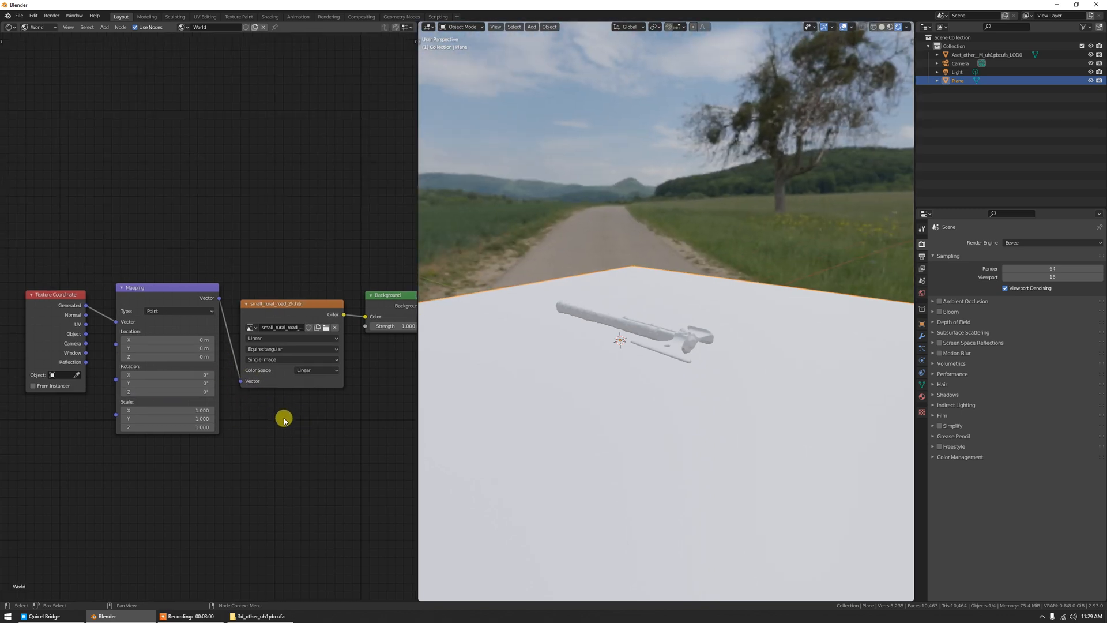
pyautogui.moveTo(160, 392)
pyautogui.mouseDown()
pyautogui.moveTo(173, 392)
pyautogui.moveTo(151, 393)
pyautogui.moveTo(163, 392)
pyautogui.mouseUp()
pyautogui.click(165, 393)
pyautogui.write('0')
pyautogui.press('Return')
# Set the render engine to Cycles with GPU Compute as the device.
pyautogui.scroll(-2, 364, 363)
pyautogui.click(1032, 243)
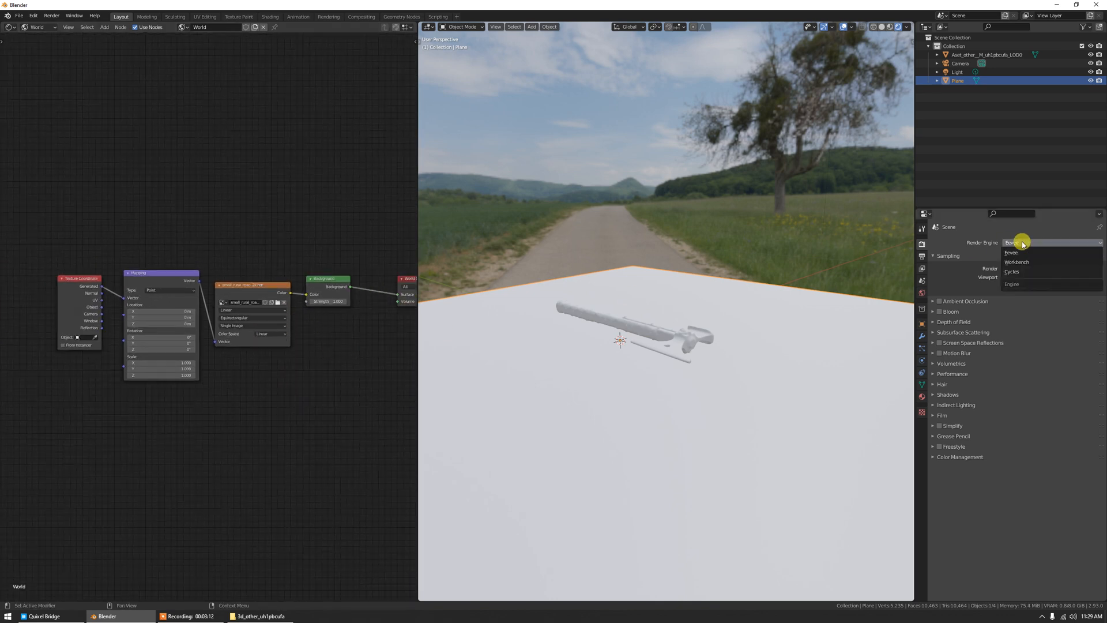
pyautogui.click(1024, 266)
pyautogui.click(1022, 264)
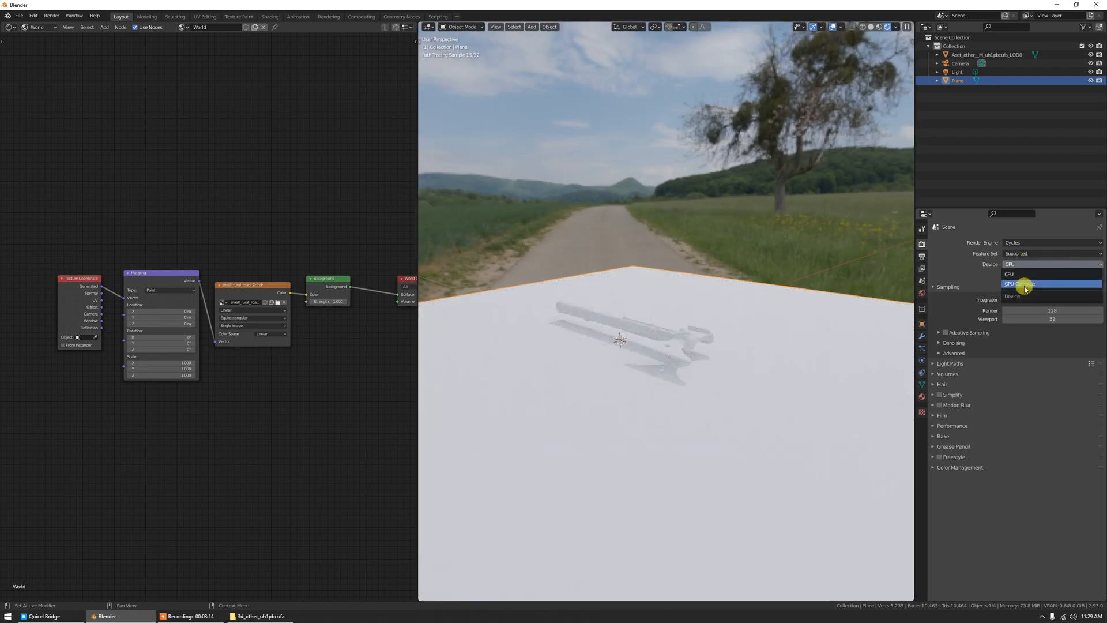
pyautogui.click(1021, 287)
# Make sure the NVIDIA GeForce RTX 3070 is enabled under CUDA in the Cycles render device preferences.
pyautogui.click(34, 16)
pyautogui.click(46, 138)
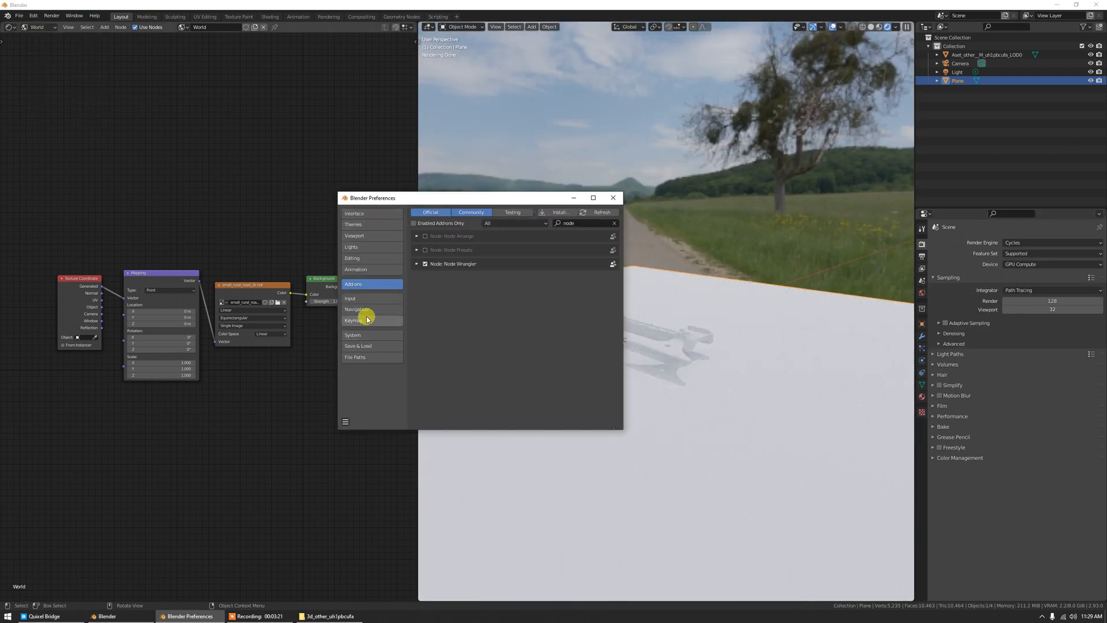
pyautogui.click(368, 335)
pyautogui.click(448, 235)
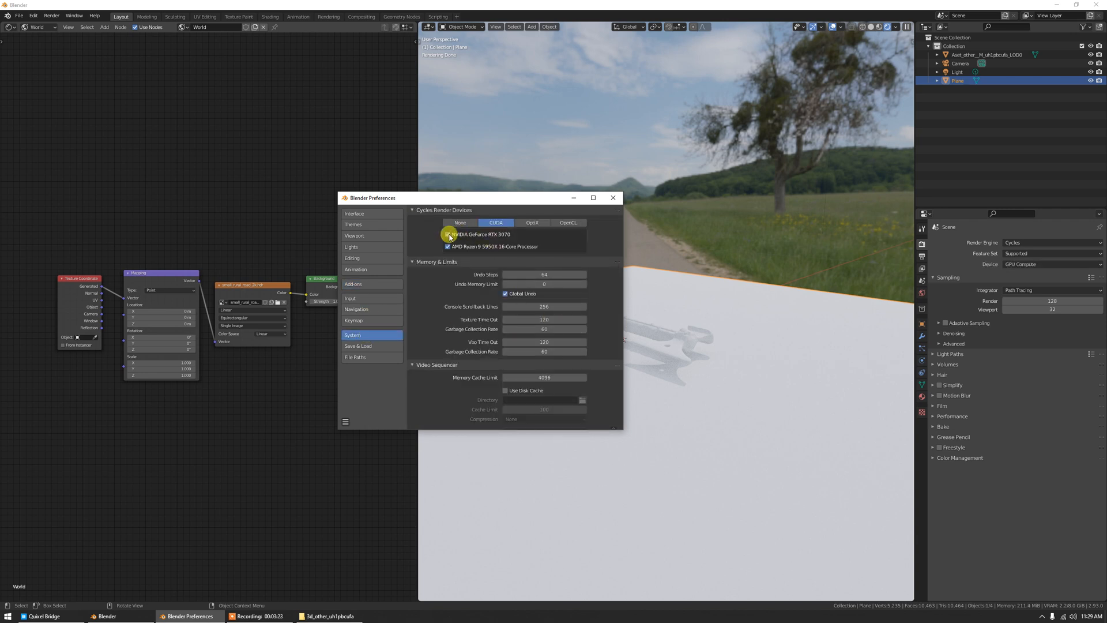
pyautogui.click(612, 199)
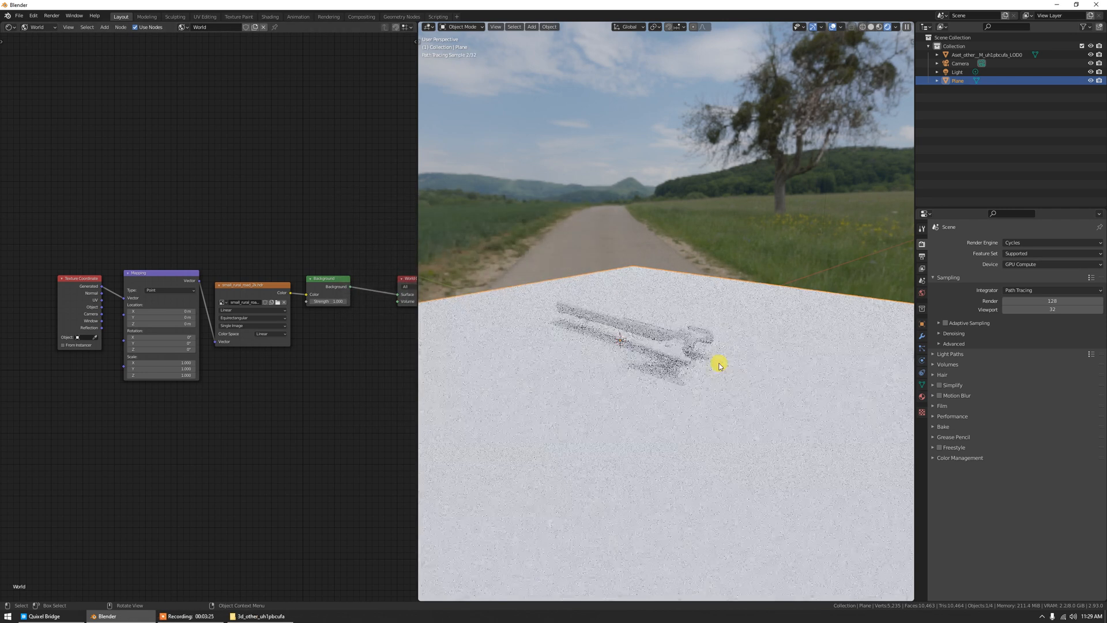
# Delete the default Light object from the scene.
pyautogui.click(959, 72)
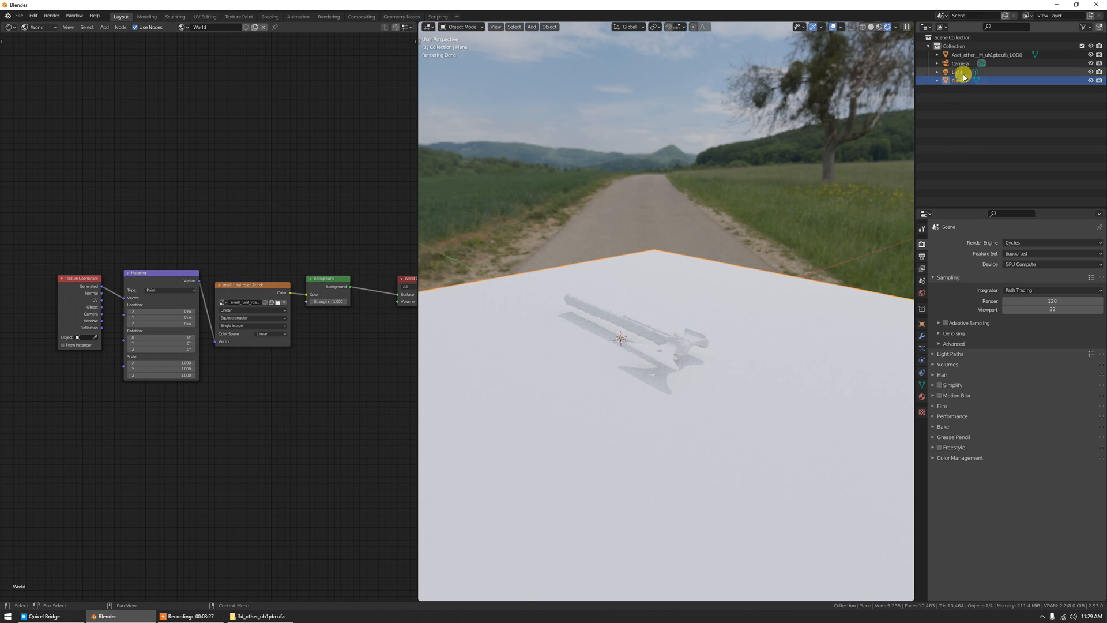
pyautogui.press('Delete')
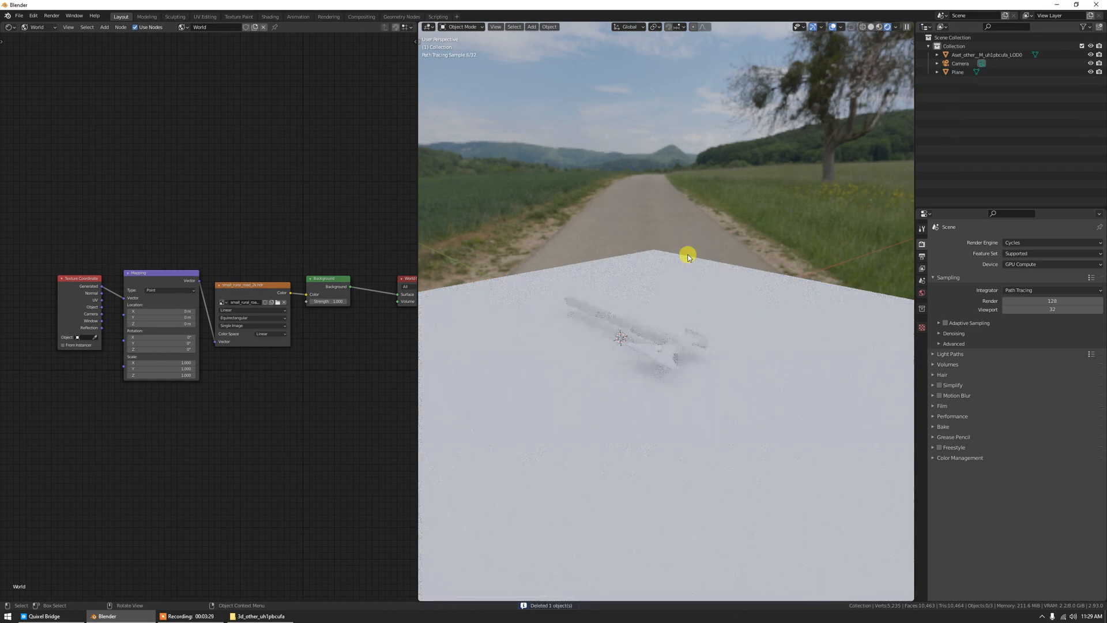
pyautogui.moveTo(631, 256); pyautogui.dragTo(615, 261, button='middle')
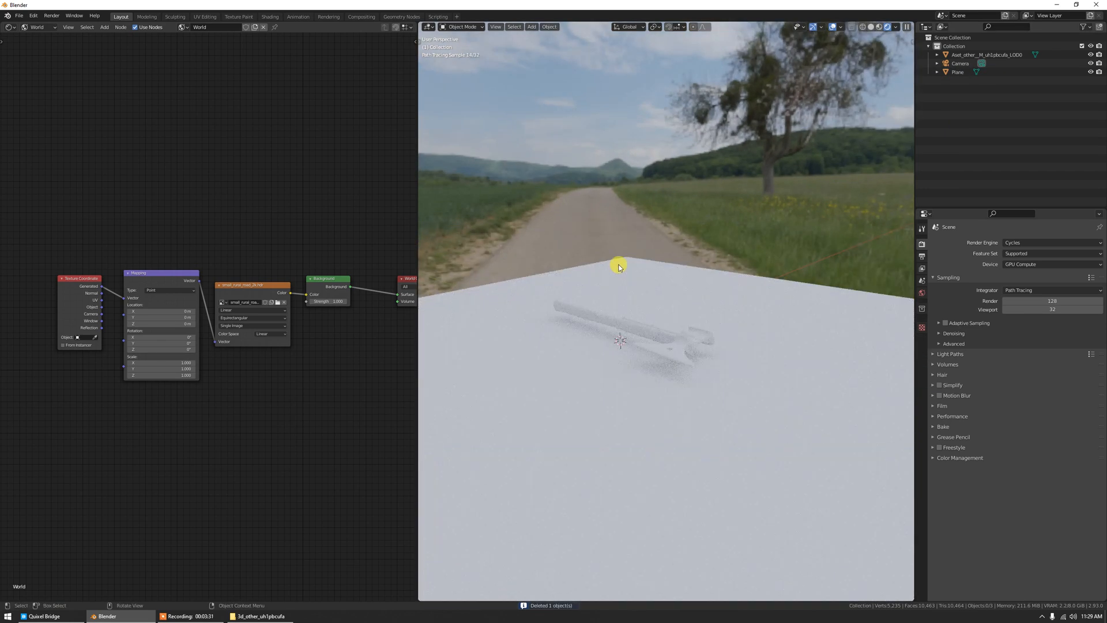
# Show object shader nodes in the node editor and give the ground plane a new material with a base color value of 0.18.
pyautogui.click(39, 27)
pyautogui.click(39, 37)
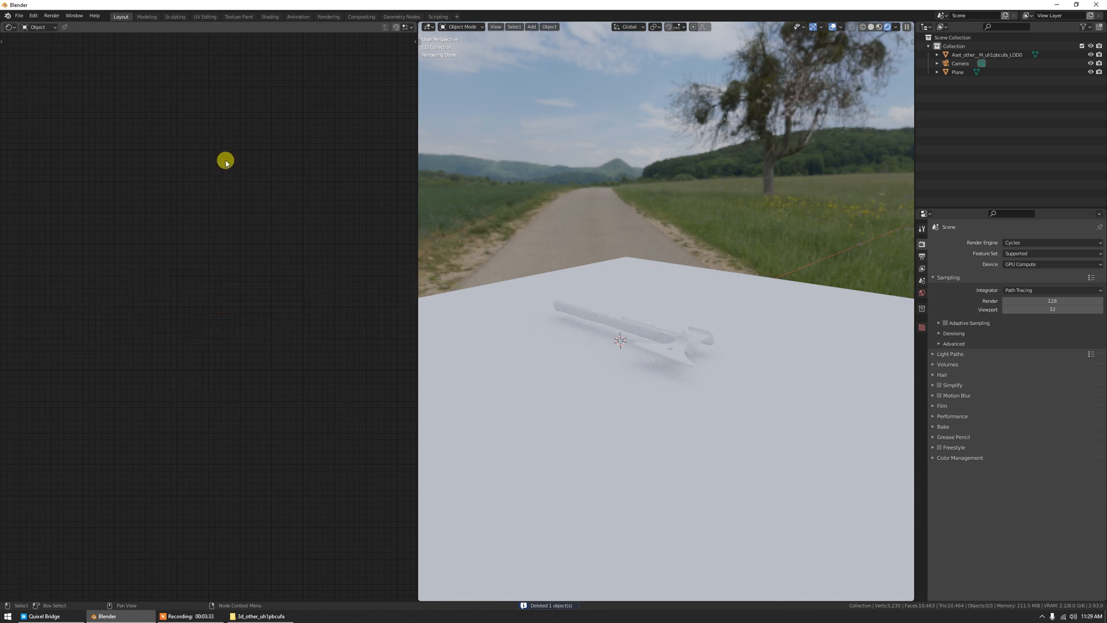
pyautogui.click(538, 368)
pyautogui.click(227, 27)
pyautogui.moveTo(289, 279); pyautogui.dragTo(121, 262, button='middle')
pyautogui.click(235, 266)
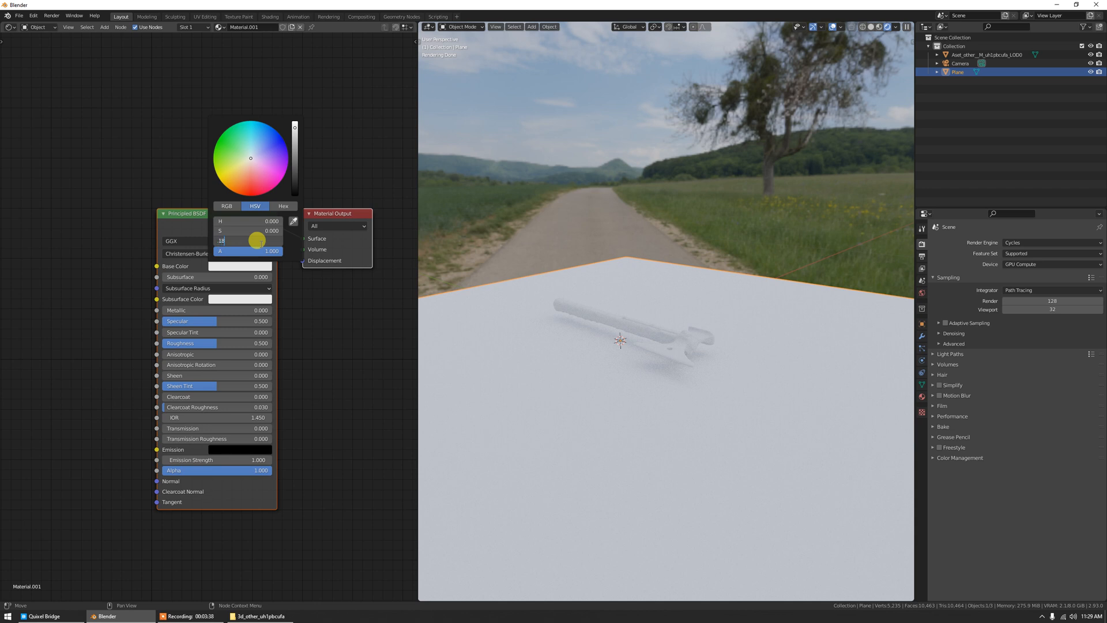
pyautogui.press('Return')
# Give the axe a new material with the same mid-grey base color.
pyautogui.click(597, 310)
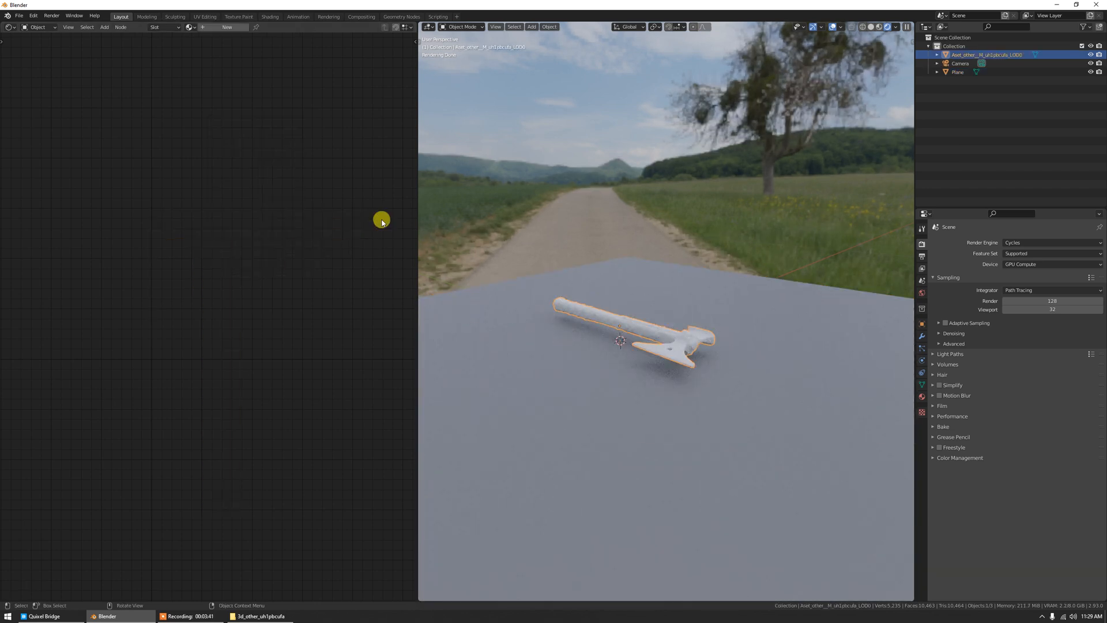
pyautogui.click(228, 27)
pyautogui.click(220, 266)
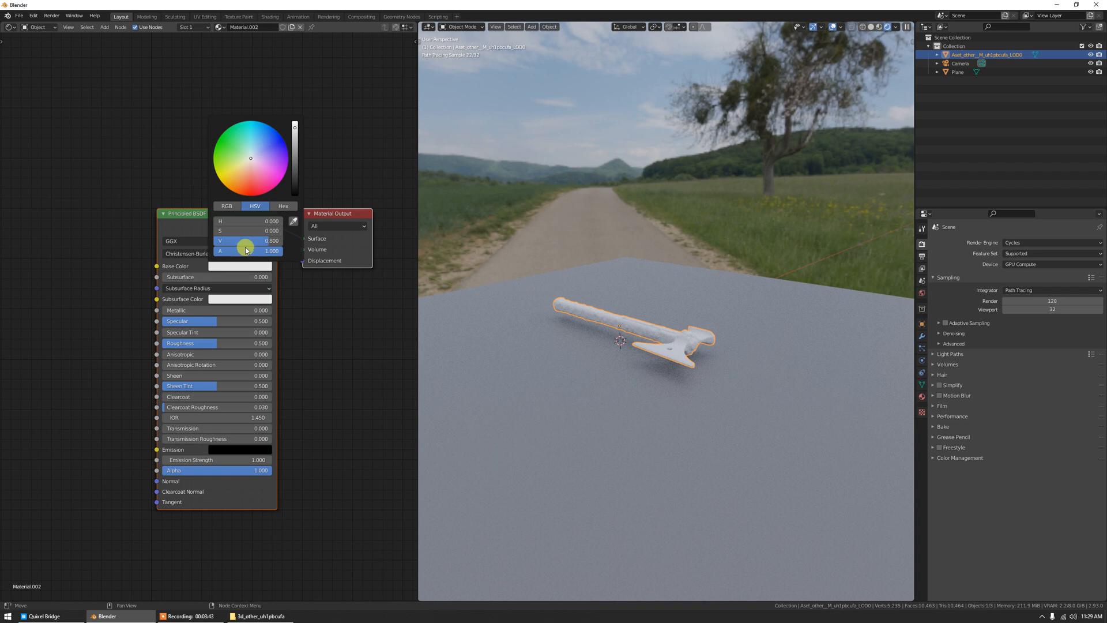
pyautogui.press('Return')
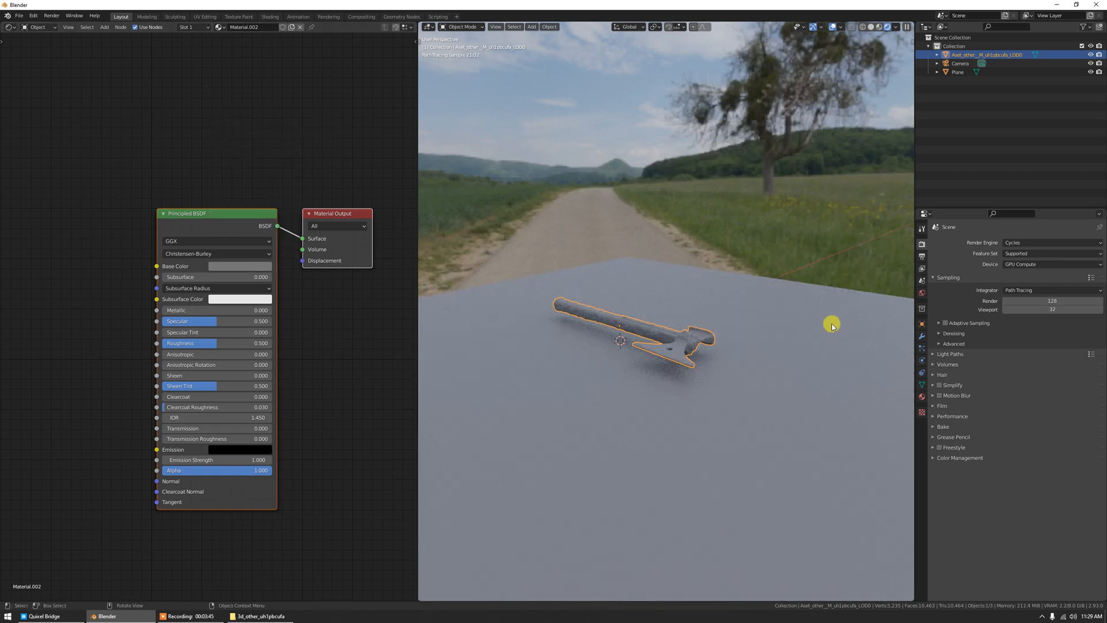
# Set the render tile size to 32 × 32 px and enable Persistent Data in the render performance settings.
pyautogui.click(922, 257)
pyautogui.click(922, 244)
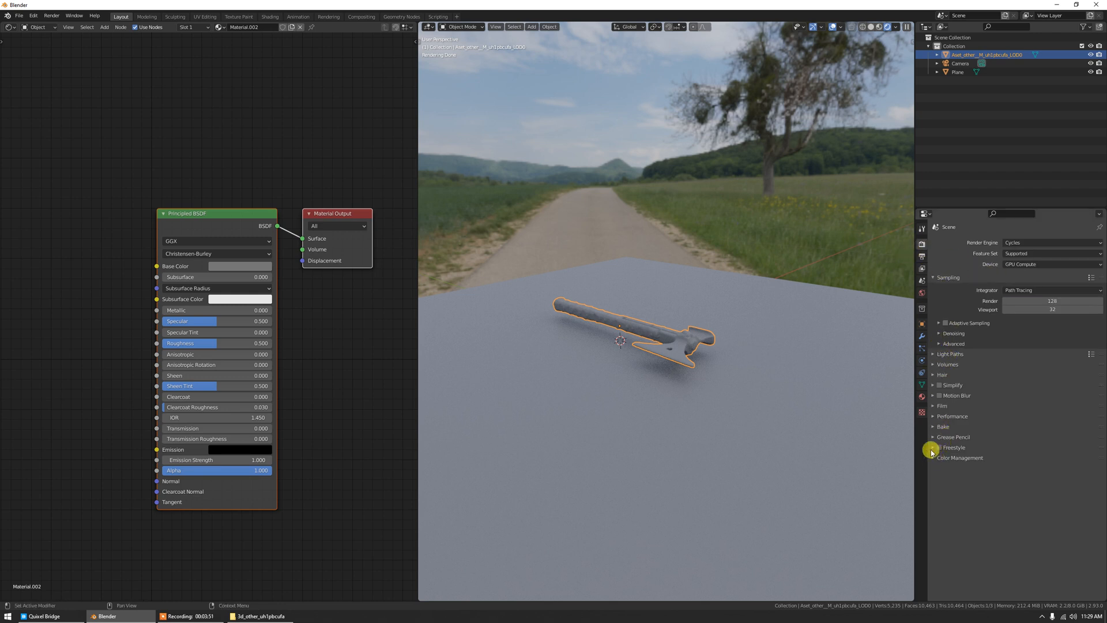
pyautogui.click(935, 418)
pyautogui.scroll(-3, 980, 432)
pyautogui.click(1049, 410)
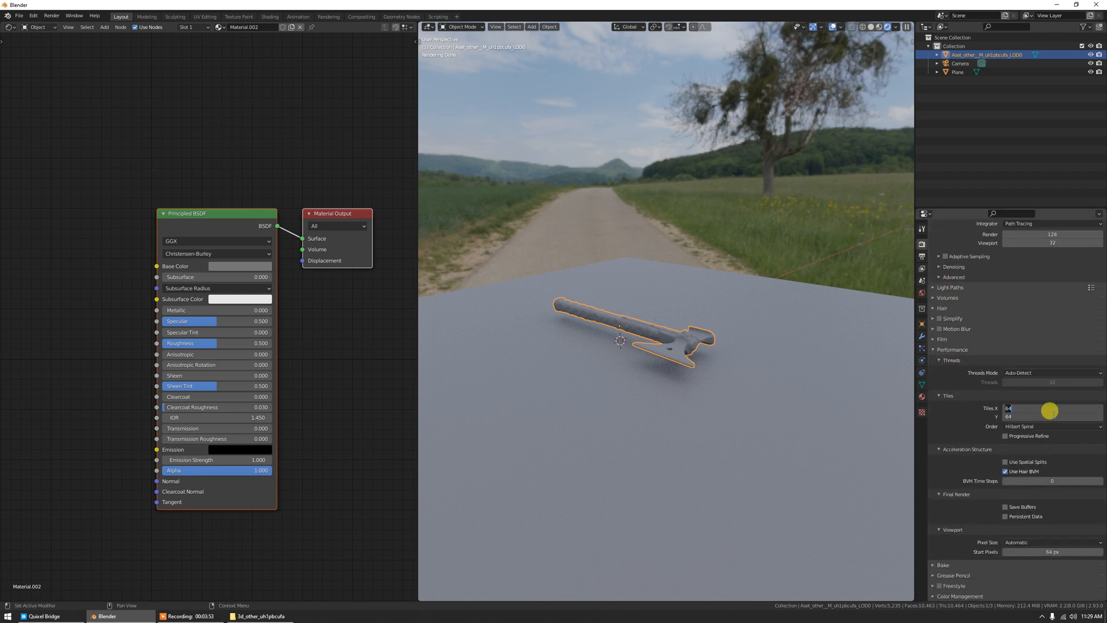
pyautogui.write('32')
pyautogui.press('Tab')
pyautogui.write('32')
pyautogui.press('Return')
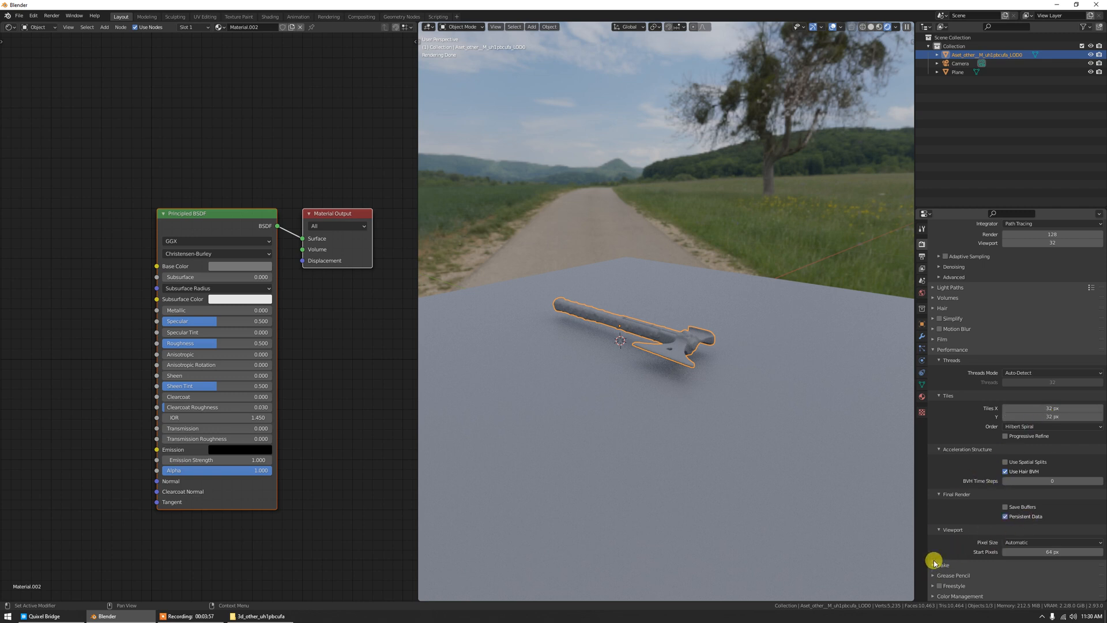
# Set the color management look to High Contrast.
pyautogui.click(936, 596)
pyautogui.scroll(-4, 949, 495)
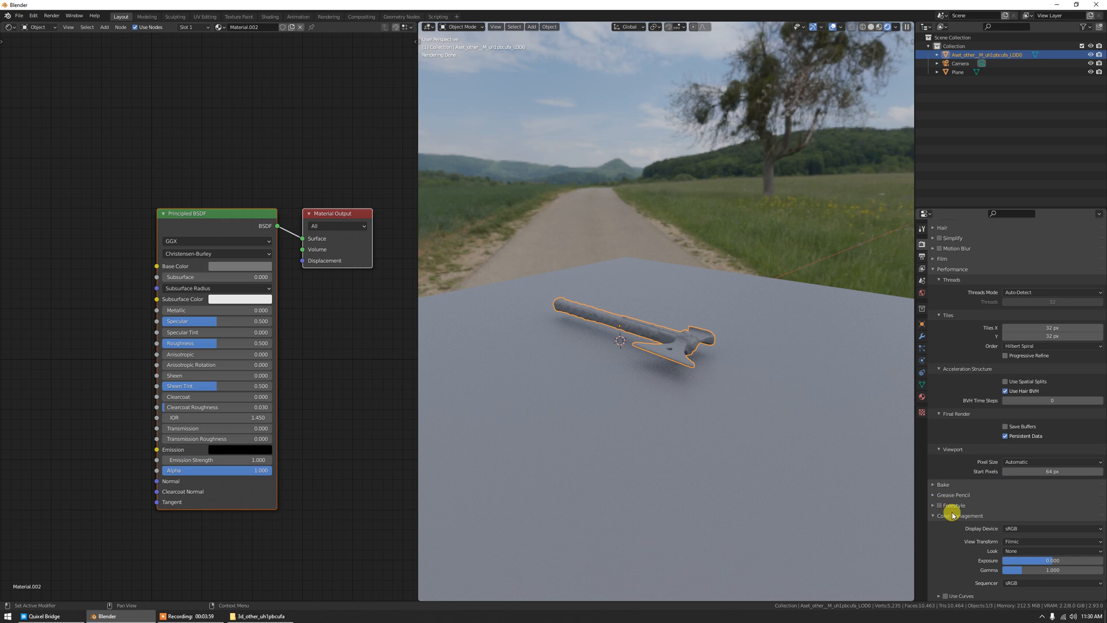
pyautogui.click(1016, 550)
pyautogui.click(1020, 522)
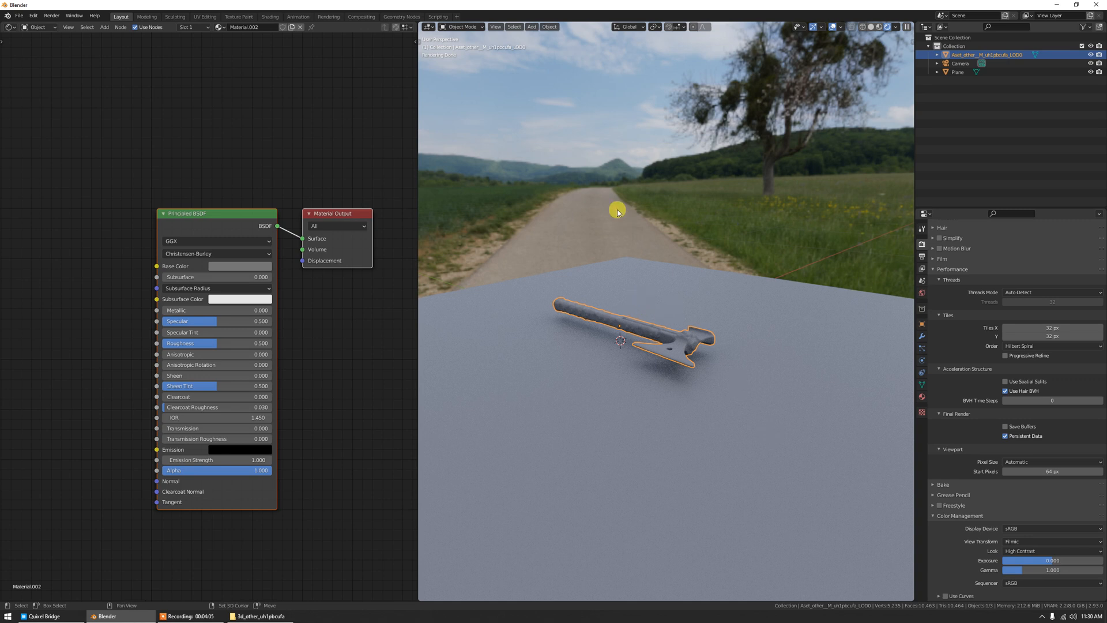
# Add a Sun light and move it up along Z above the axe.
pyautogui.hotkey('shift', 'a')
pyautogui.moveTo(589, 316)
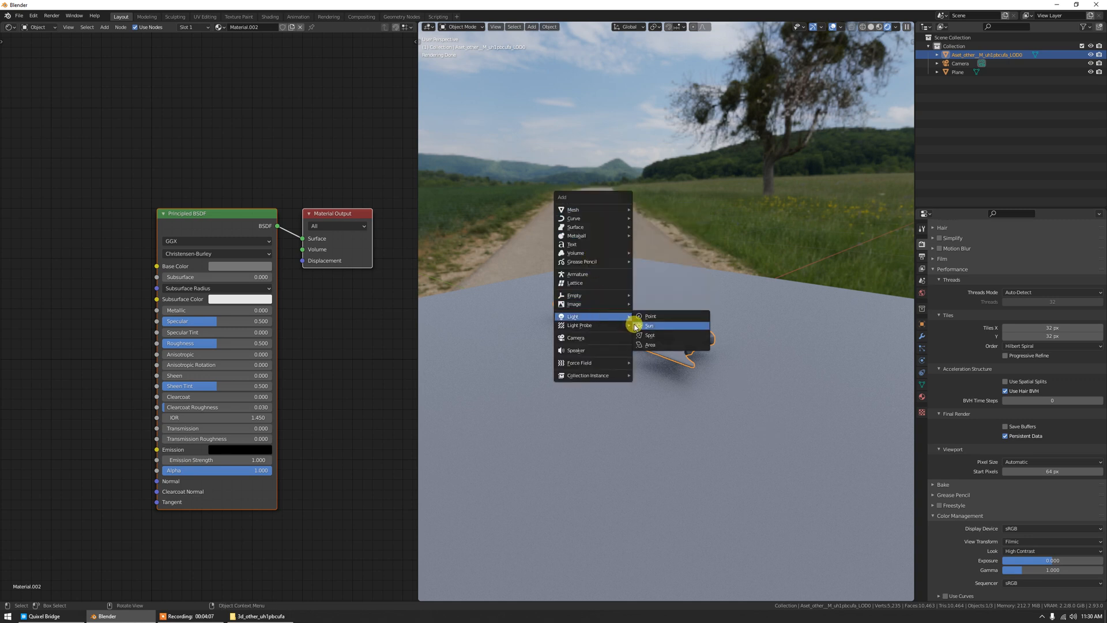
pyautogui.click(639, 326)
pyautogui.scroll(-5, 707, 314)
pyautogui.press('g')
pyautogui.press('z')
pyautogui.click(635, 156)
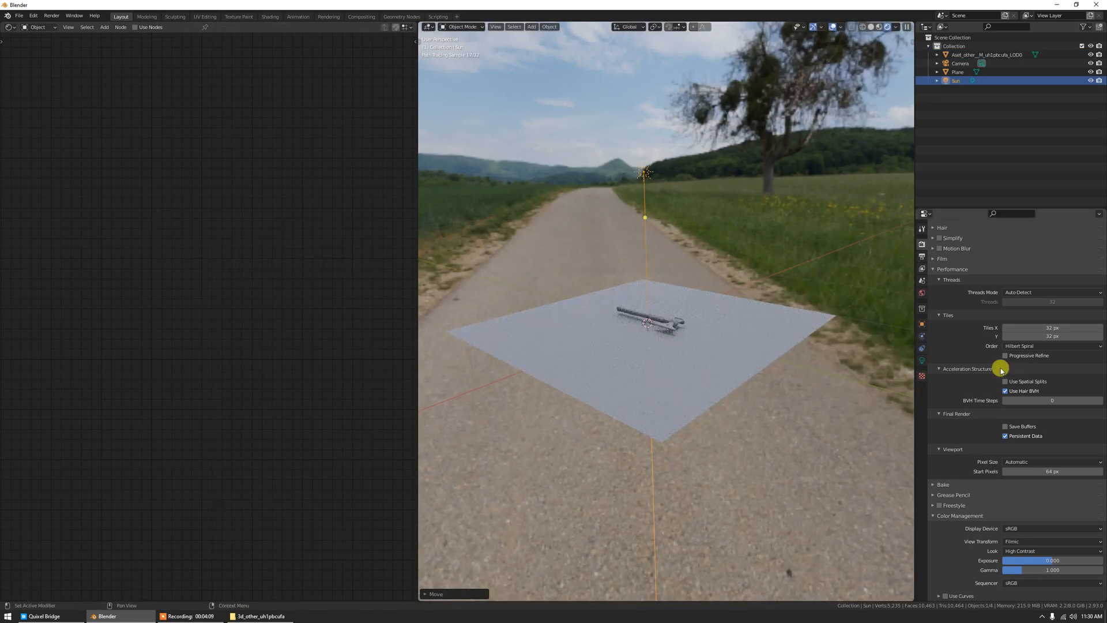
# Enable nodes on the sun light and drive its color with a Blackbody at temperature 6500.
pyautogui.click(922, 361)
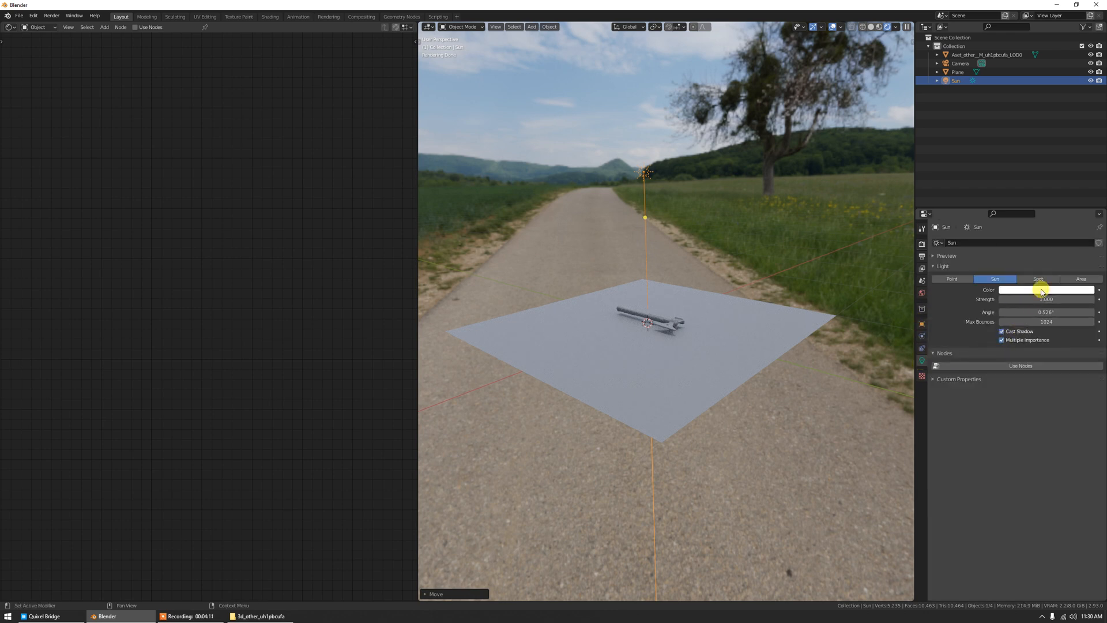
pyautogui.click(969, 365)
pyautogui.click(1004, 382)
pyautogui.click(981, 395)
pyautogui.click(1029, 392)
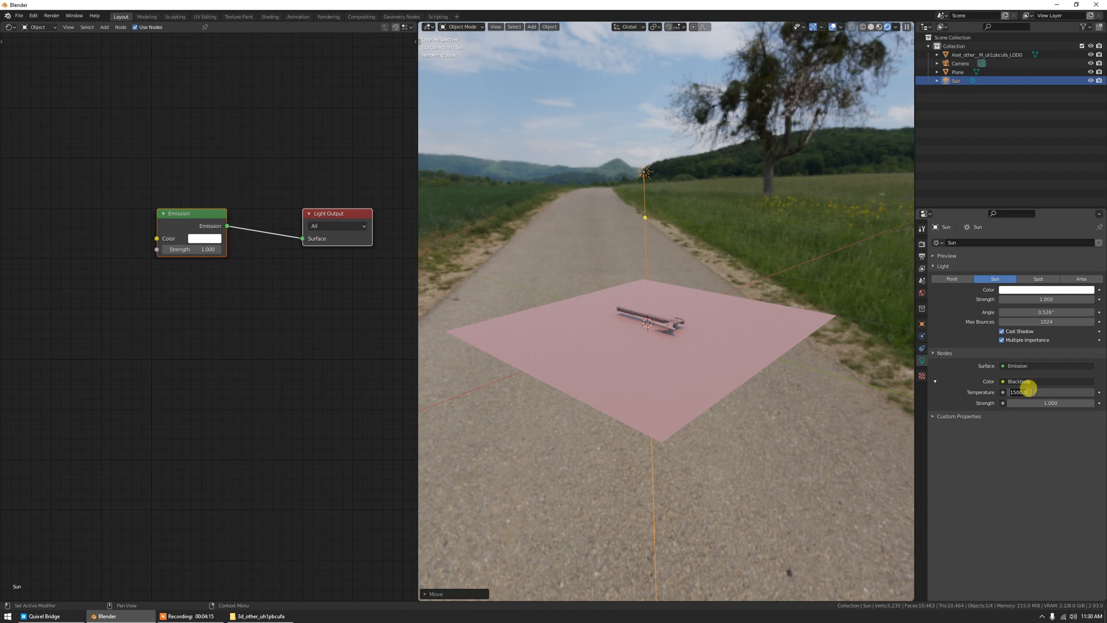
pyautogui.write('6500')
pyautogui.press('Return')
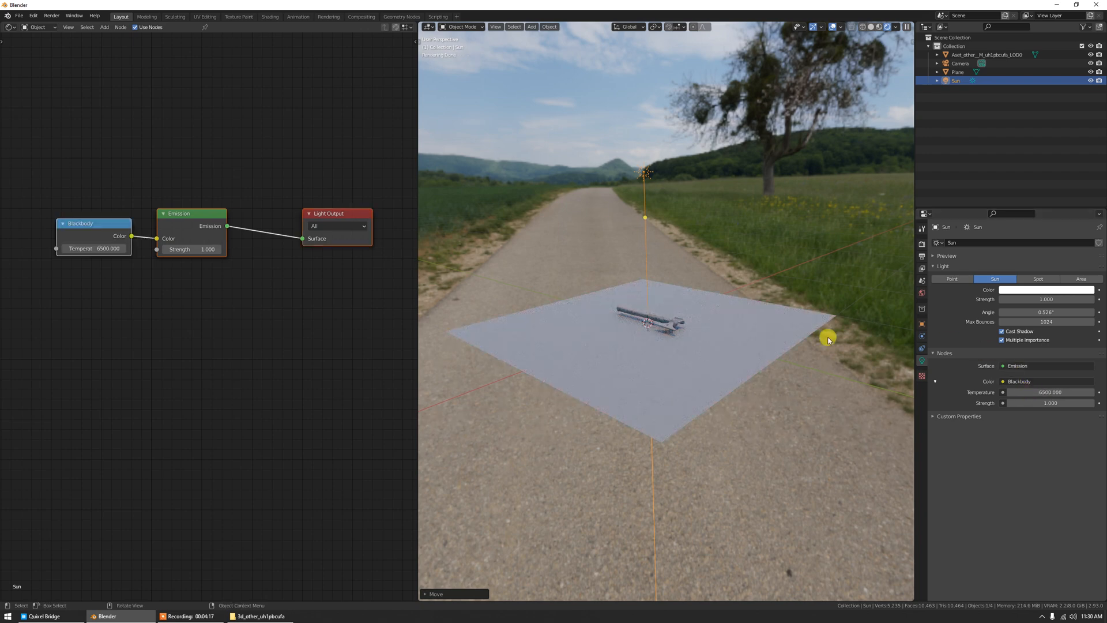
# Rotate the sun light freehand so it strikes the axe at an angle.
pyautogui.scroll(3, 749, 340)
pyautogui.moveTo(667, 341); pyautogui.dragTo(655, 344, button='middle')
pyautogui.scroll(-5, 656, 344)
pyautogui.press('r')
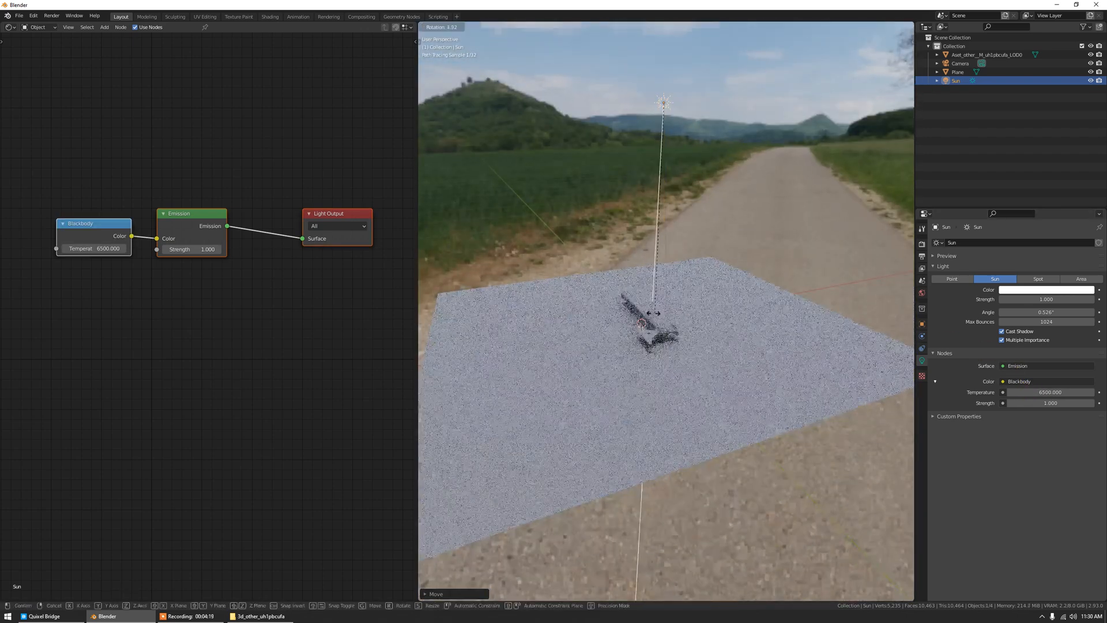
pyautogui.click(662, 299)
pyautogui.moveTo(662, 300); pyautogui.dragTo(649, 226, button='middle')
pyautogui.moveTo(626, 120); pyautogui.dragTo(634, 127)
pyautogui.moveTo(666, 225)
pyautogui.mouseDown(button='middle')
pyautogui.moveTo(677, 331)
pyautogui.moveTo(655, 324)
pyautogui.moveTo(673, 318)
pyautogui.moveTo(658, 331)
pyautogui.moveTo(680, 359)
pyautogui.moveTo(682, 318)
pyautogui.mouseUp(button='middle')
# Align the camera to the current view, lock it to the view and reframe the axe from a new angle.
pyautogui.press('ctrl+alt+KP_0')
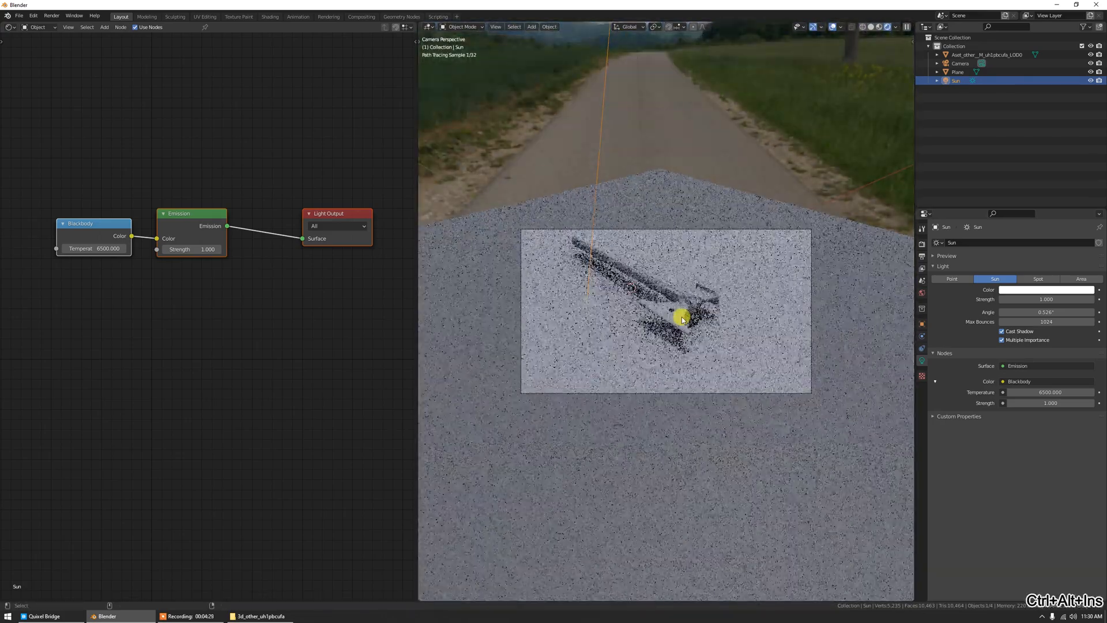
pyautogui.scroll(3, 683, 311)
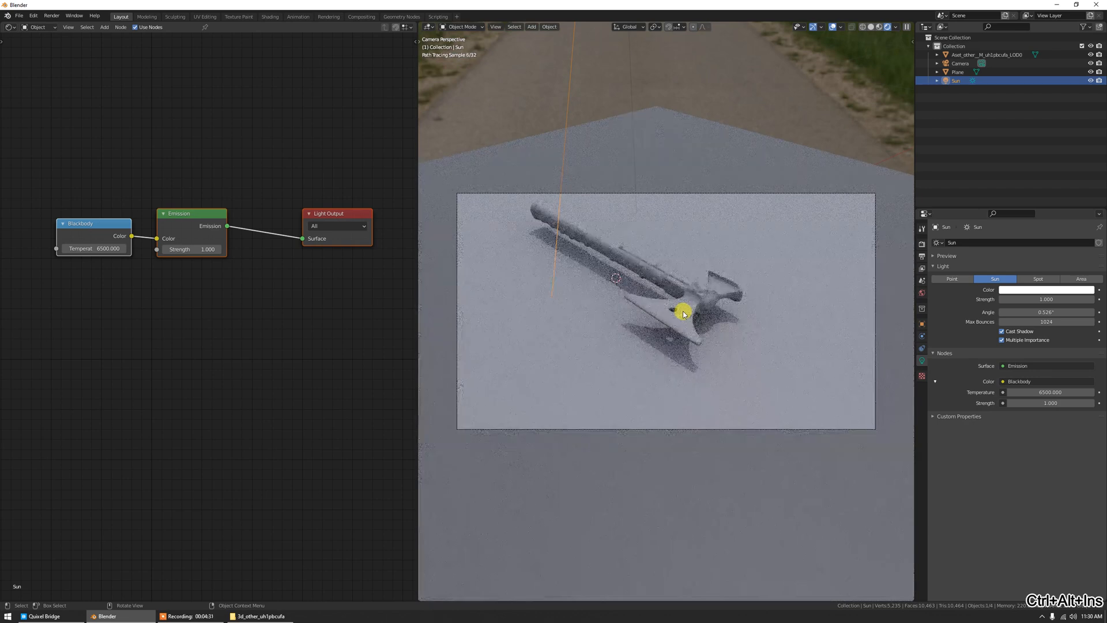
pyautogui.press('n')
pyautogui.click(911, 84)
pyautogui.click(870, 147)
pyautogui.press('n')
pyautogui.moveTo(715, 316); pyautogui.dragTo(897, 301, button='middle')
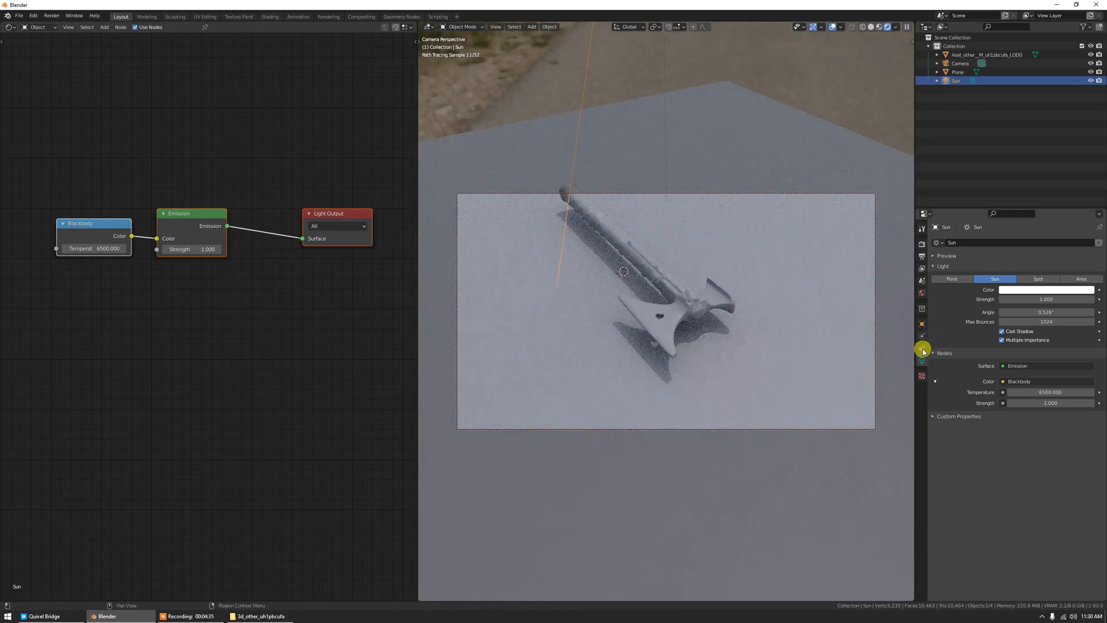
# Select the active camera, set its passepartout to 1.000 and frame the axe head more closely.
pyautogui.click(512, 26)
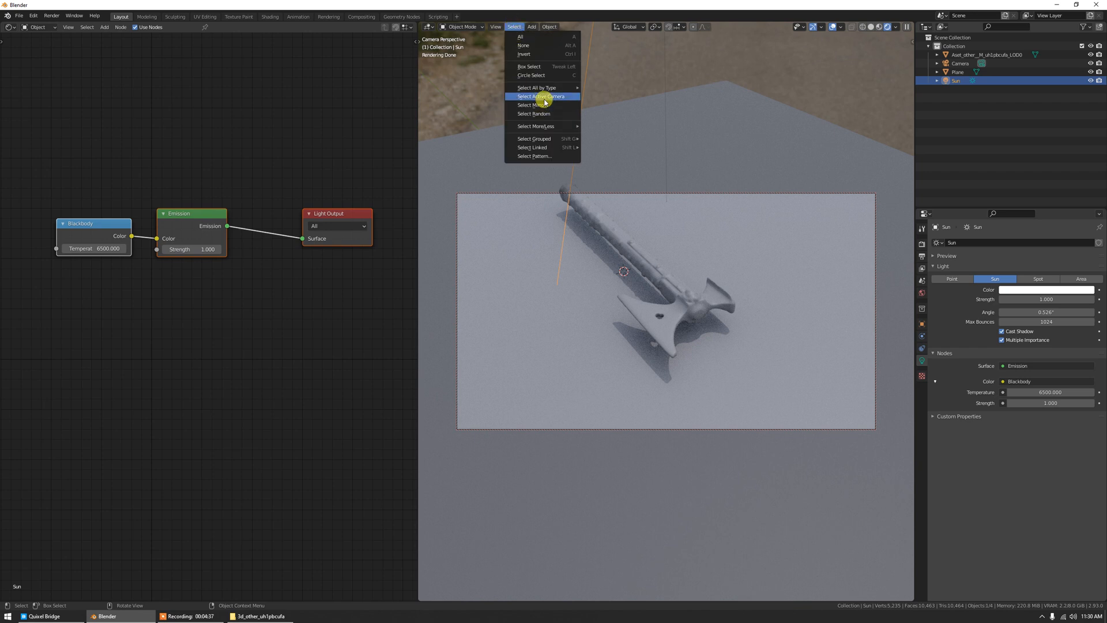
pyautogui.click(526, 94)
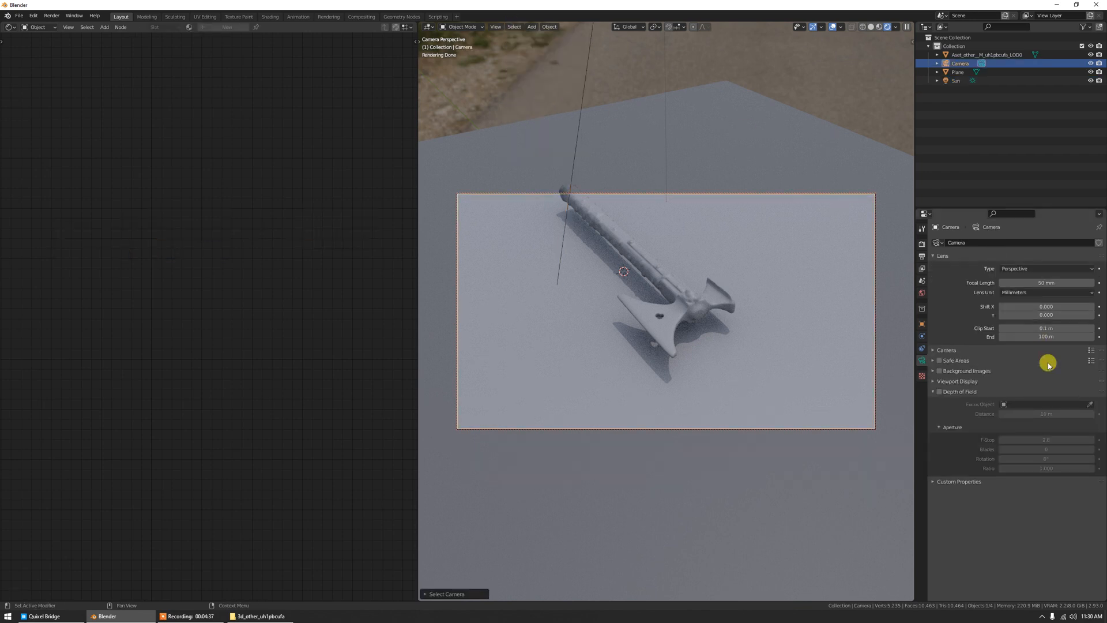
pyautogui.click(934, 380)
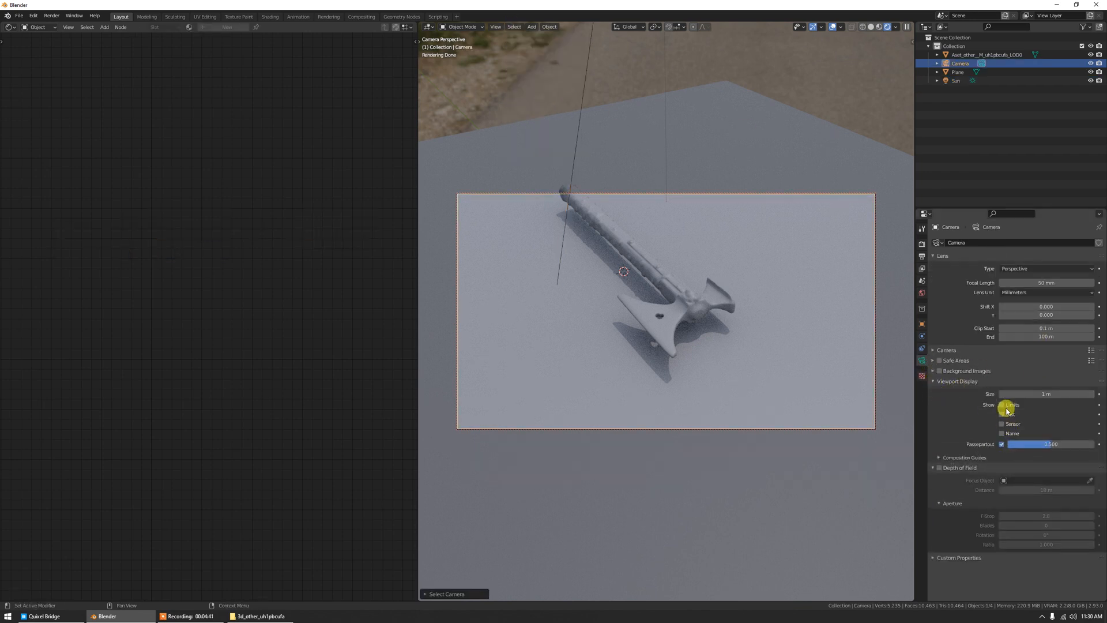
pyautogui.moveTo(1022, 444); pyautogui.dragTo(1084, 444)
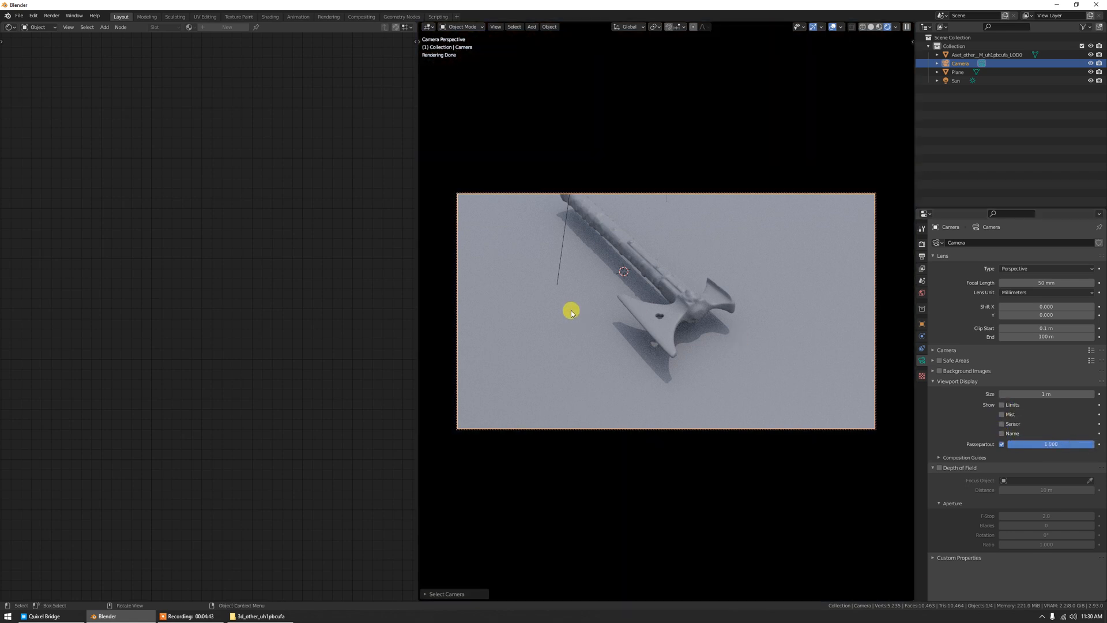
pyautogui.moveTo(627, 275); pyautogui.dragTo(664, 269, button='middle')
pyautogui.scroll(2, 625, 254)
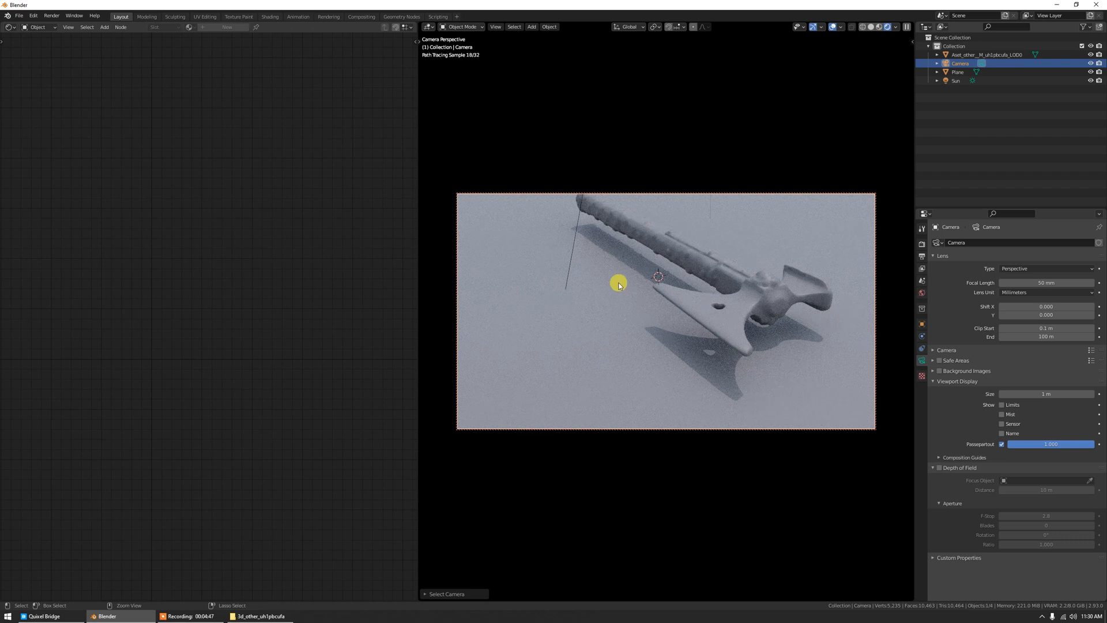
# Render a small region of bare ground plane beside the axe and display the scopes for the render result.
pyautogui.hotkey('ctrl', 'b')
pyautogui.moveTo(510, 333); pyautogui.dragTo(648, 392)
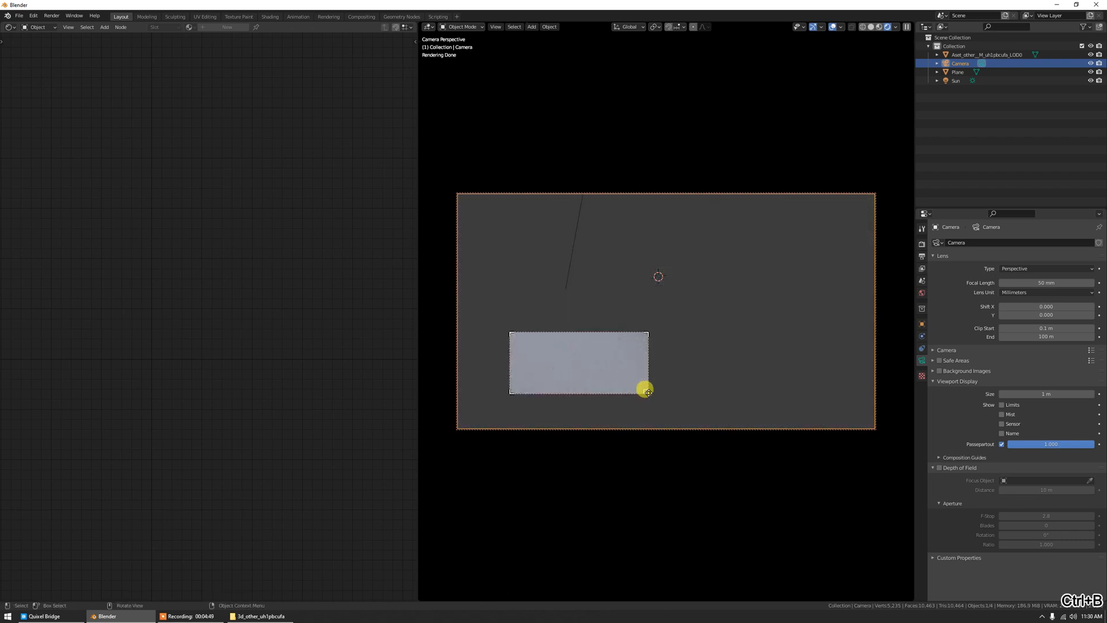
pyautogui.press('F12')
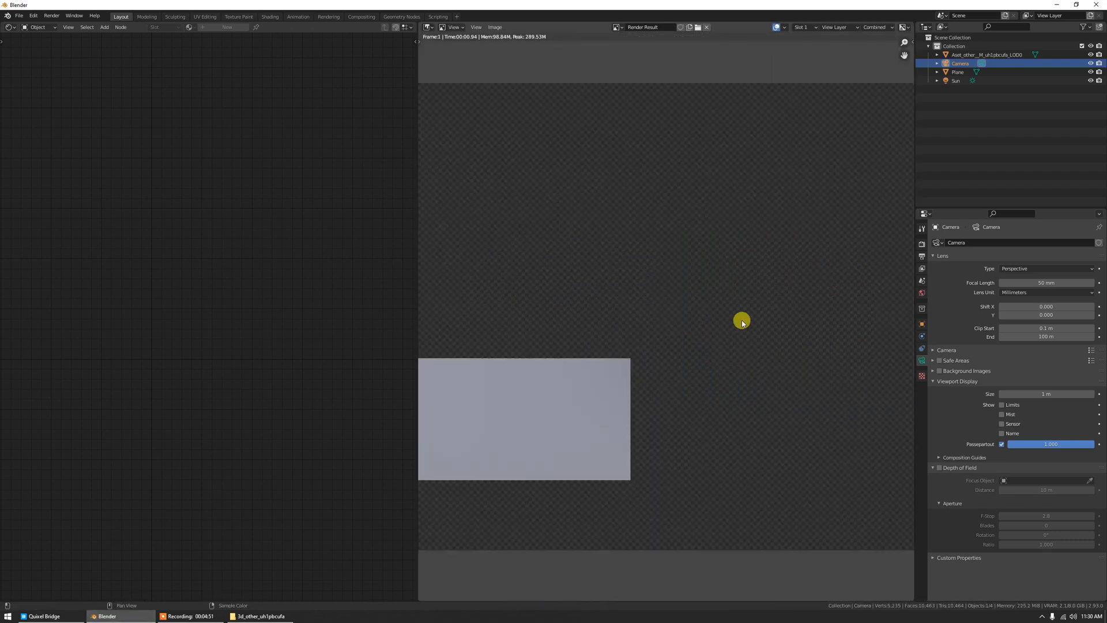
pyautogui.press('n')
pyautogui.click(907, 103)
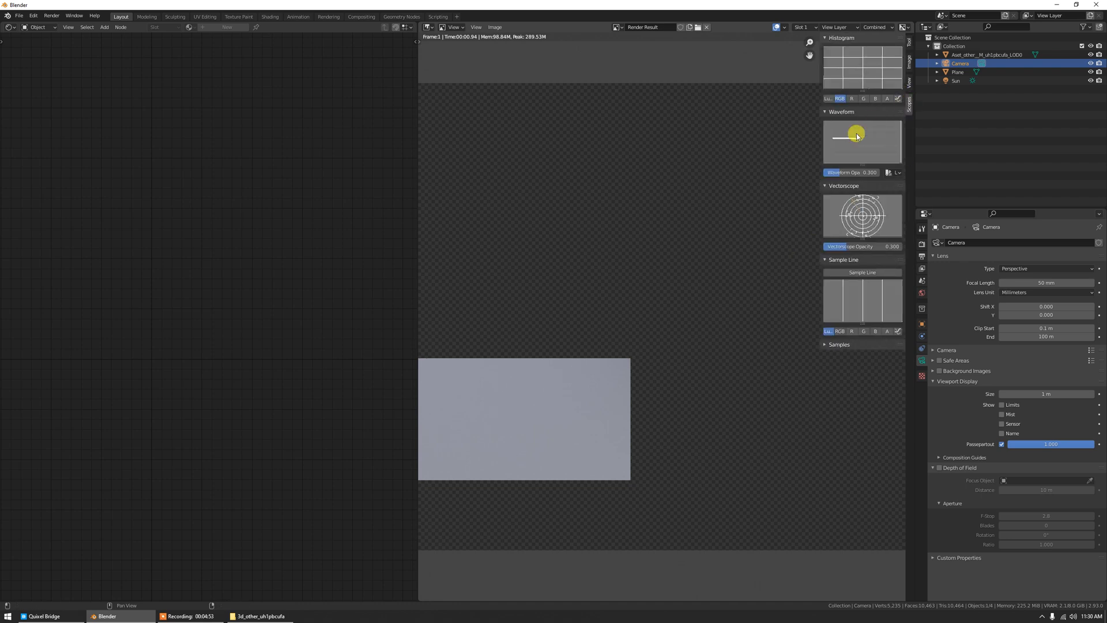
# Widen the scopes sidebar and enlarge the waveform to read the brightness of the rendered ground region.
pyautogui.moveTo(818, 147); pyautogui.dragTo(738, 151)
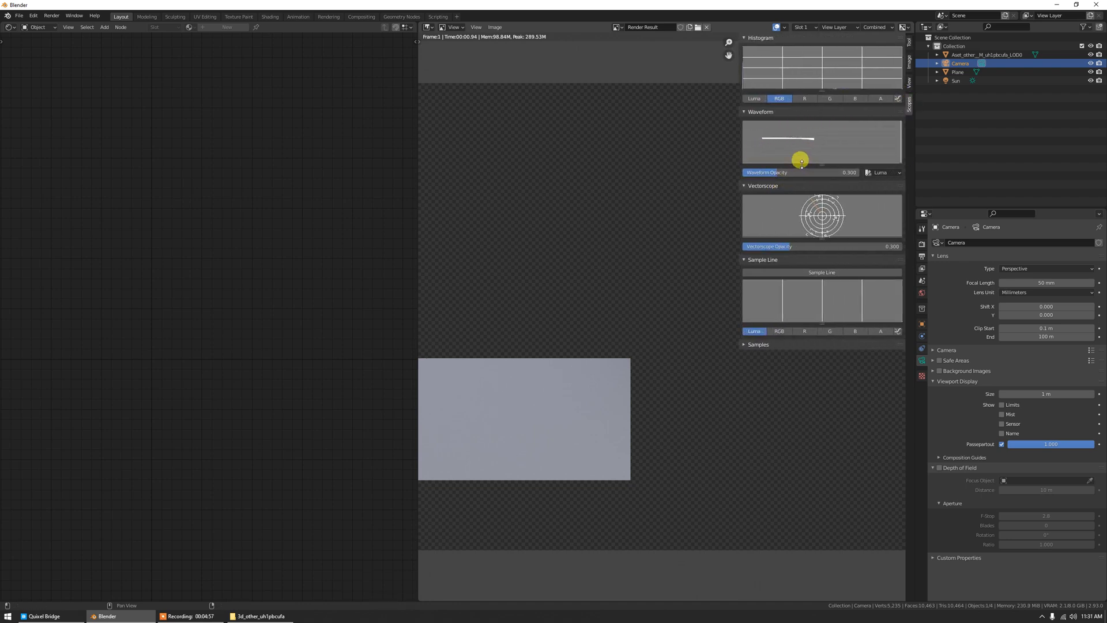
pyautogui.moveTo(802, 162); pyautogui.dragTo(799, 269)
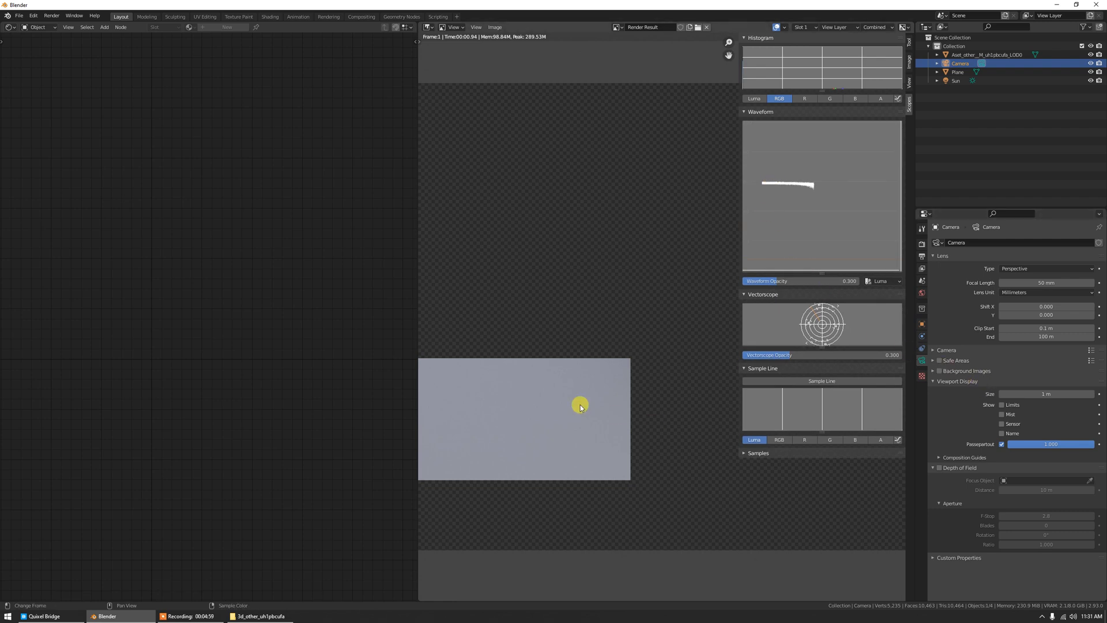
# Return to the 3D view and set the roughness of the ground plane's material to 1.000.
pyautogui.press('Escape')
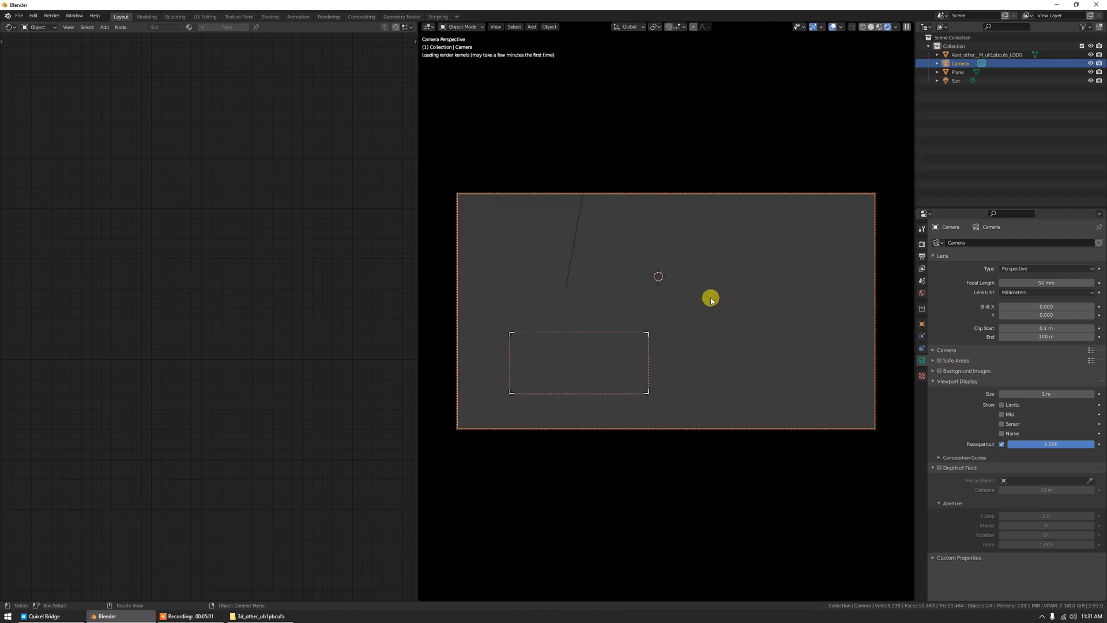
pyautogui.click(574, 304)
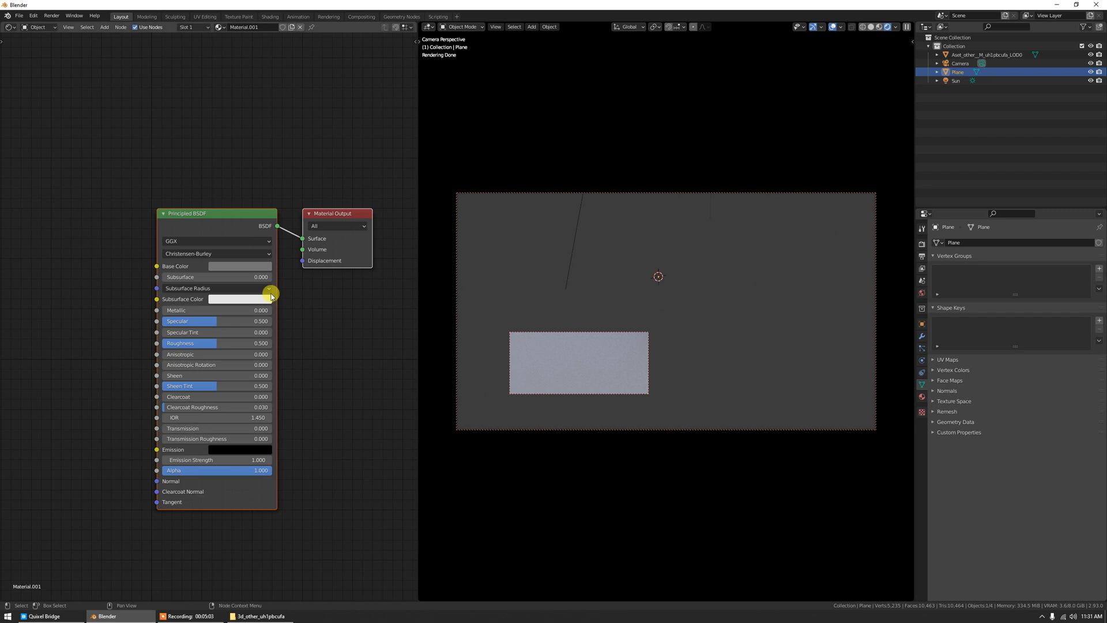
pyautogui.moveTo(214, 345); pyautogui.dragTo(633, 363)
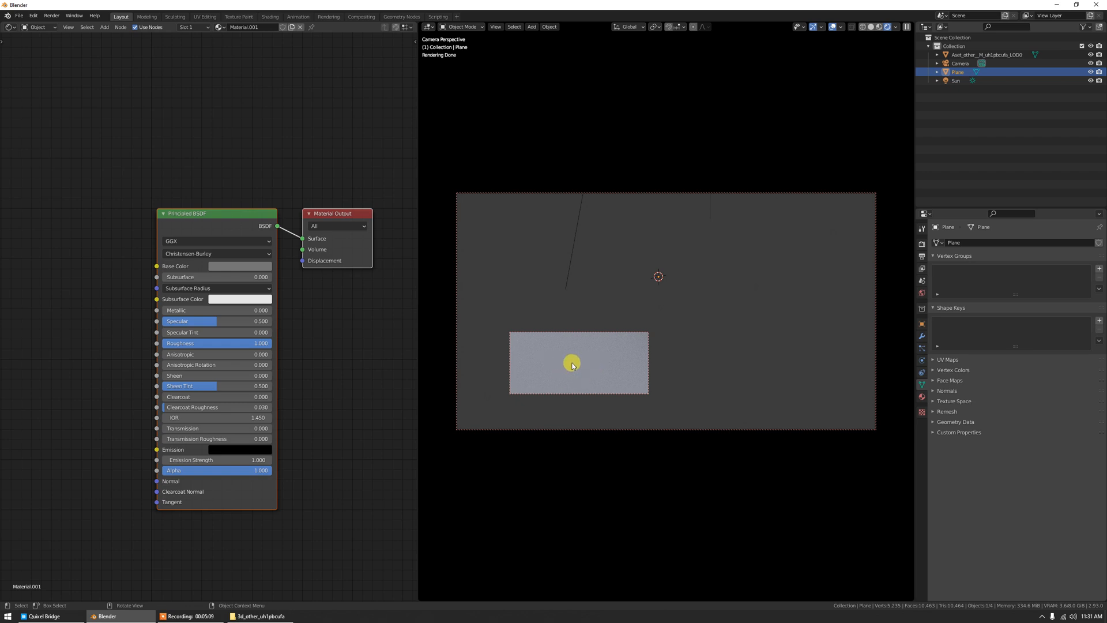
pyautogui.click(75, 17)
pyautogui.click(79, 27)
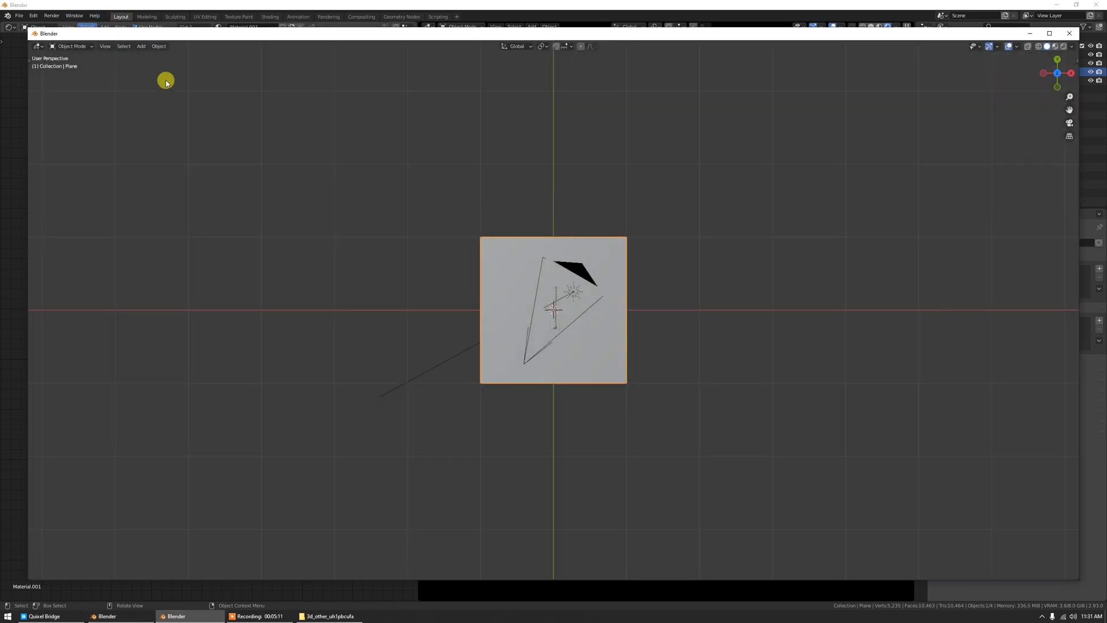
pyautogui.click(1070, 33)
# Render the ground region, set the sun light's strength to 2.000 and render the region again.
pyautogui.press('F12')
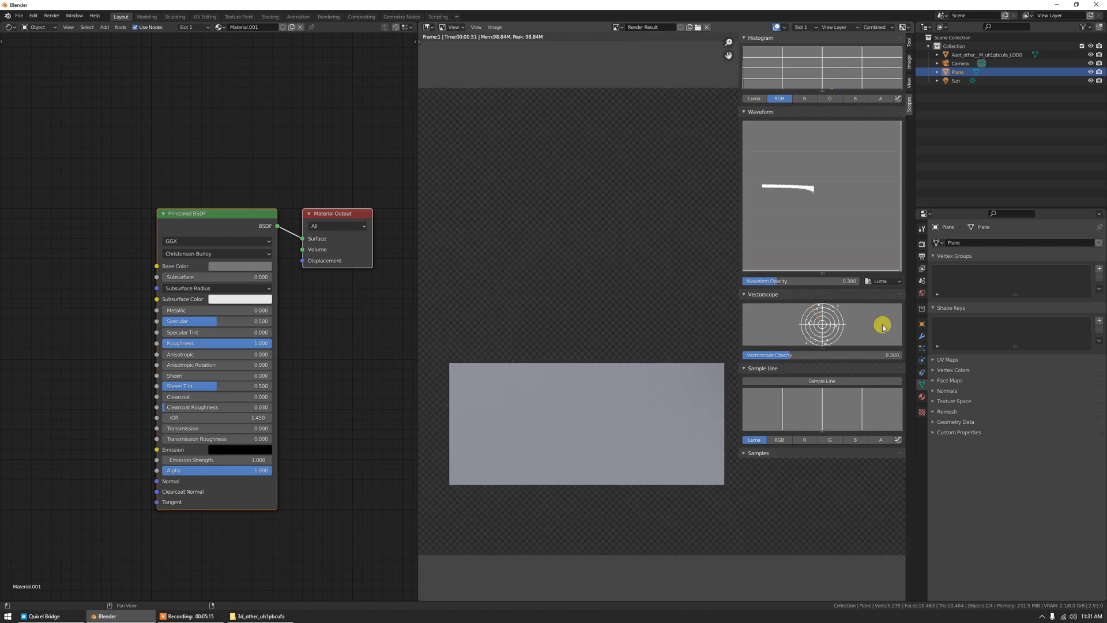
pyautogui.click(921, 246)
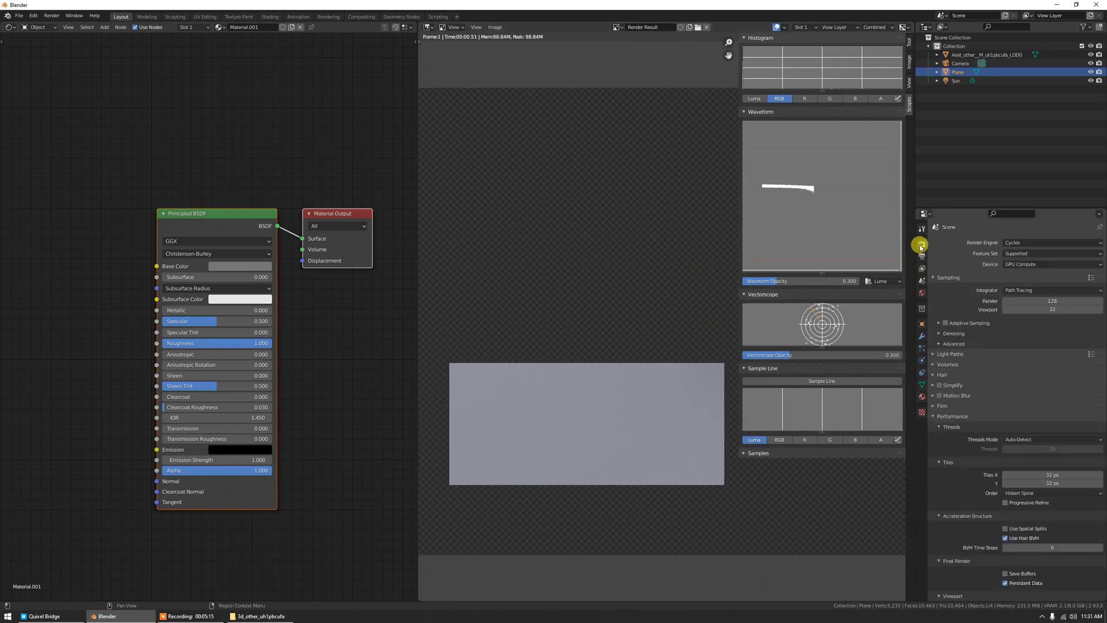
pyautogui.click(953, 81)
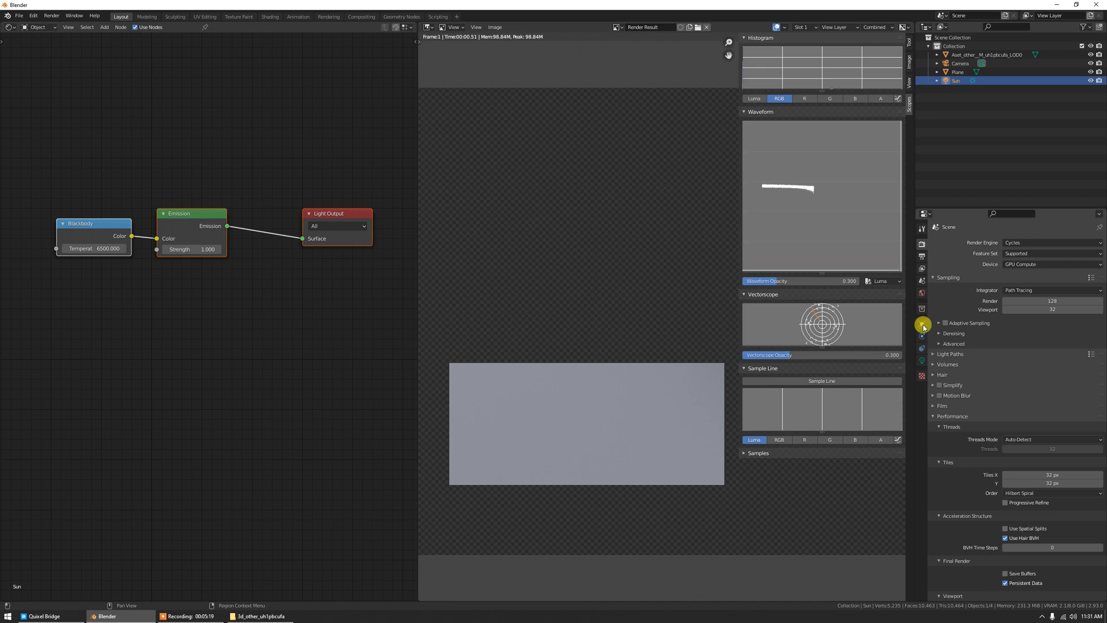
pyautogui.click(922, 362)
pyautogui.click(1047, 299)
pyautogui.write('1.0')
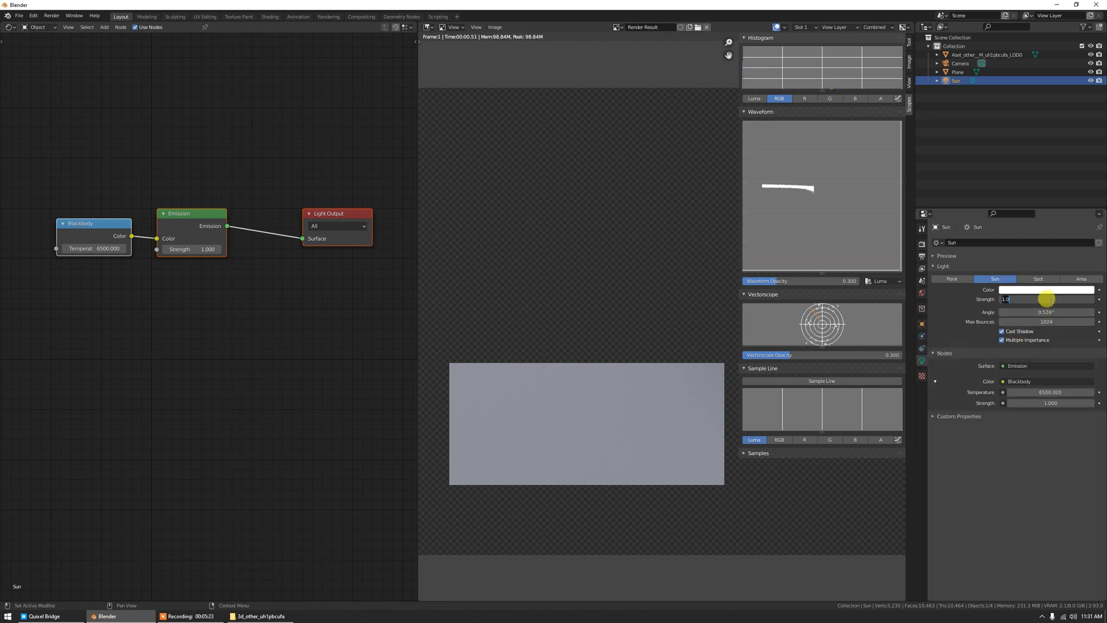
pyautogui.press('Return')
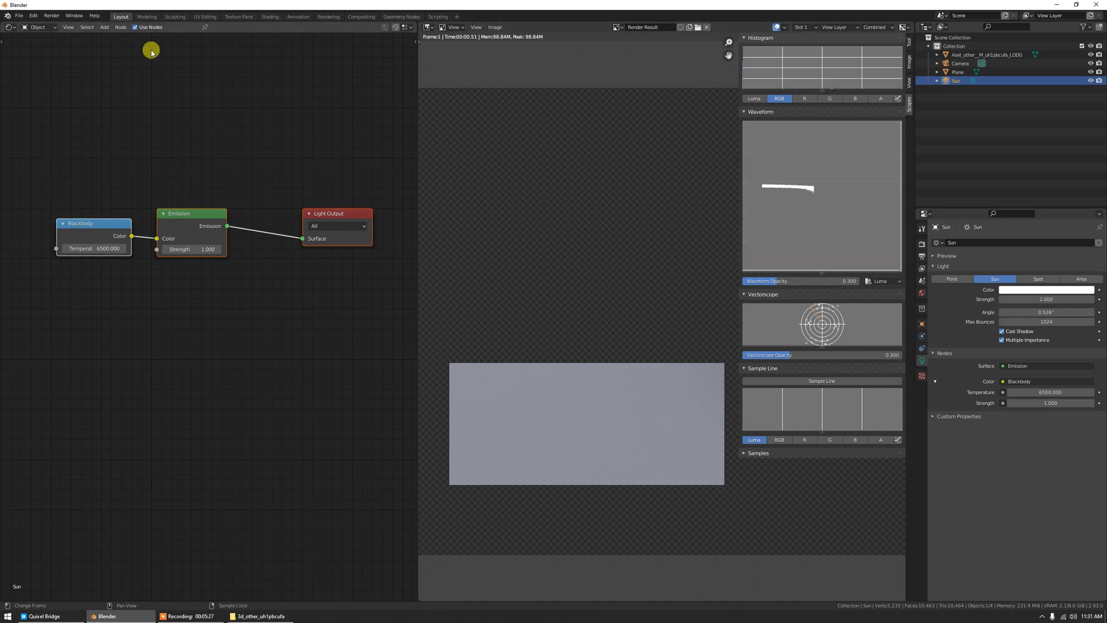
pyautogui.click(51, 16)
pyautogui.click(51, 26)
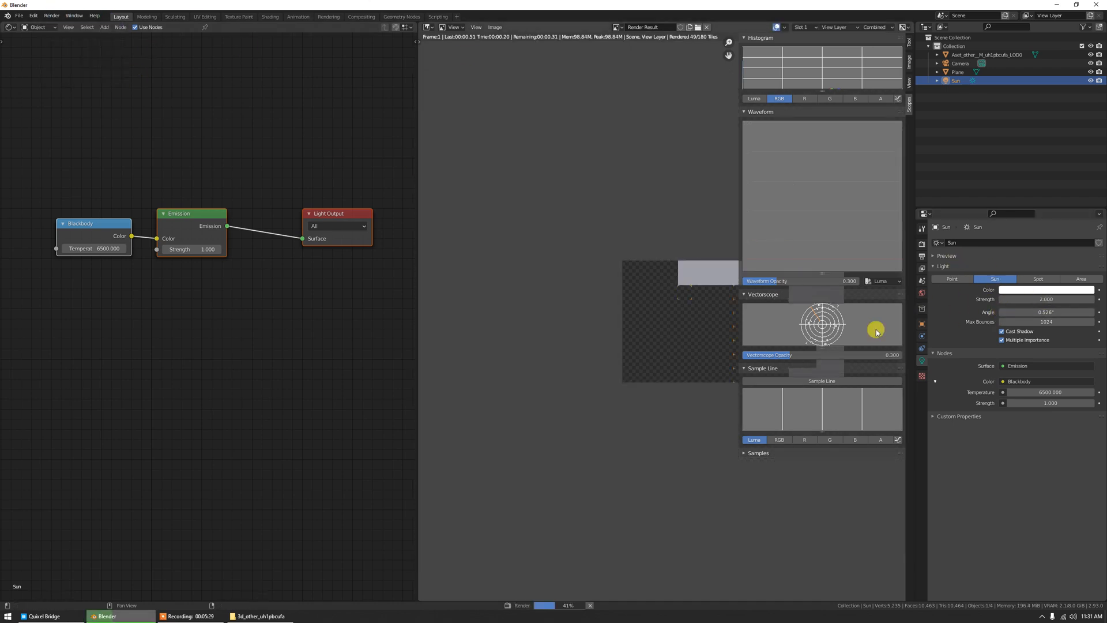
# Set the world background strength of the HDRI to 0.500 and re-render the ground region.
pyautogui.click(922, 247)
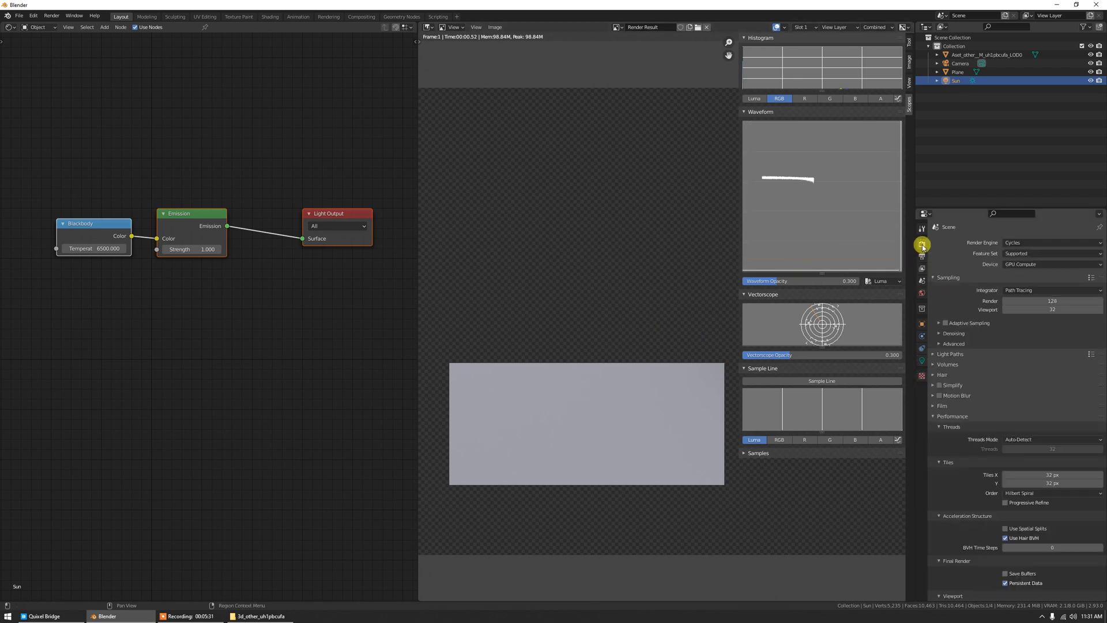
pyautogui.click(921, 295)
pyautogui.click(1042, 370)
pyautogui.write('0.5')
pyautogui.press('Return')
pyautogui.click(52, 16)
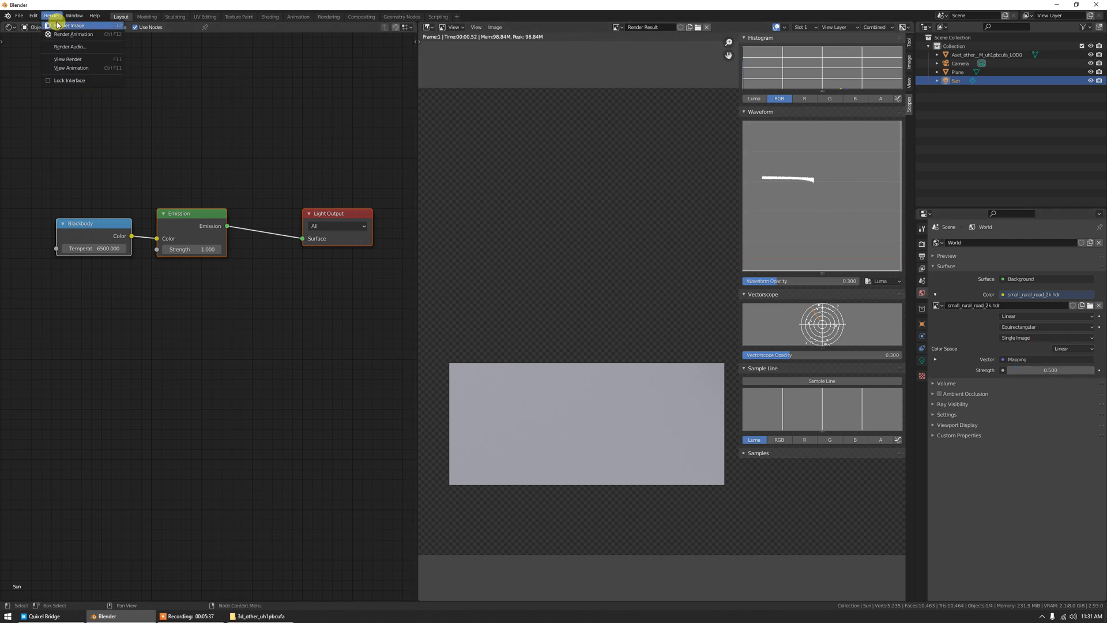
pyautogui.click(57, 25)
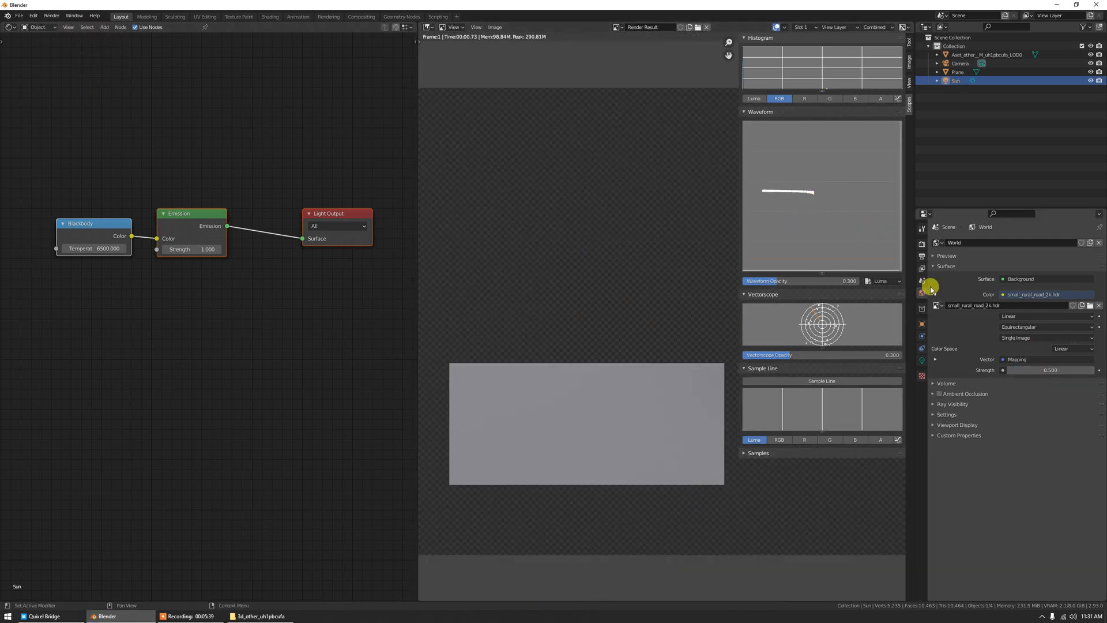
# Close the render result, clear the render region and select the axe.
pyautogui.press('Escape')
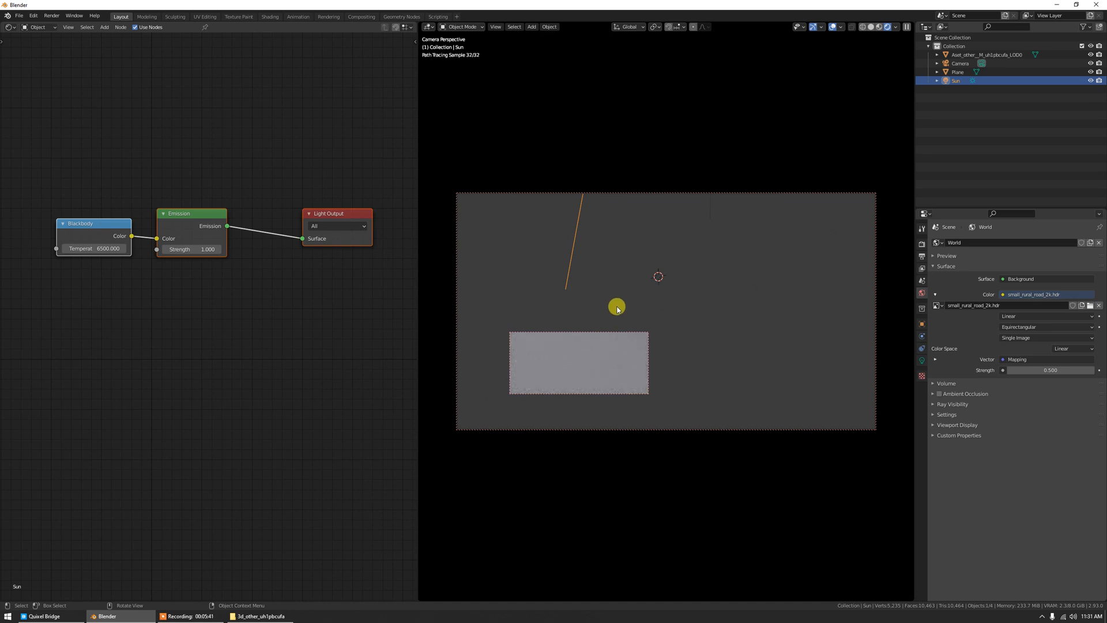
pyautogui.hotkey('ctrl', 'alt', 'b')
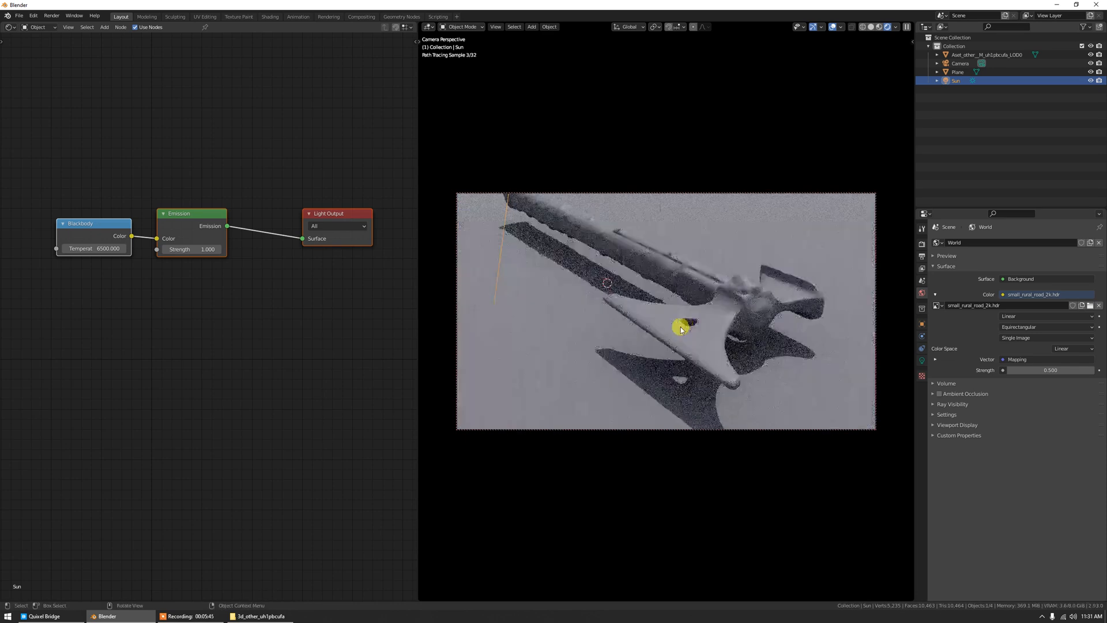
pyautogui.click(703, 311)
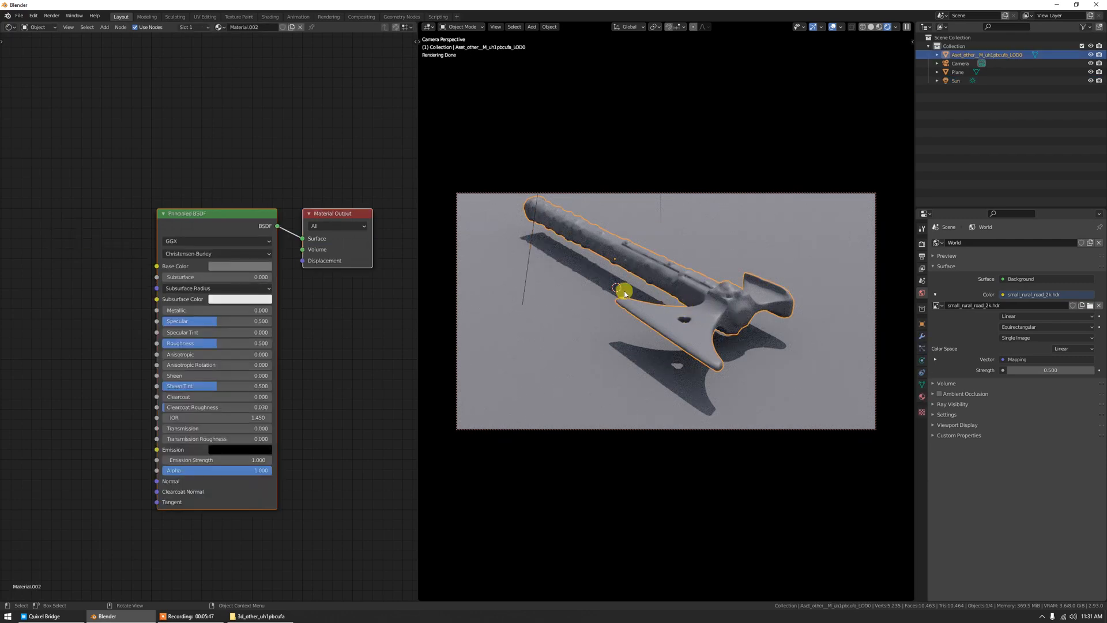
pyautogui.moveTo(667, 285); pyautogui.dragTo(686, 303, button='middle')
pyautogui.scroll(2, 686, 304)
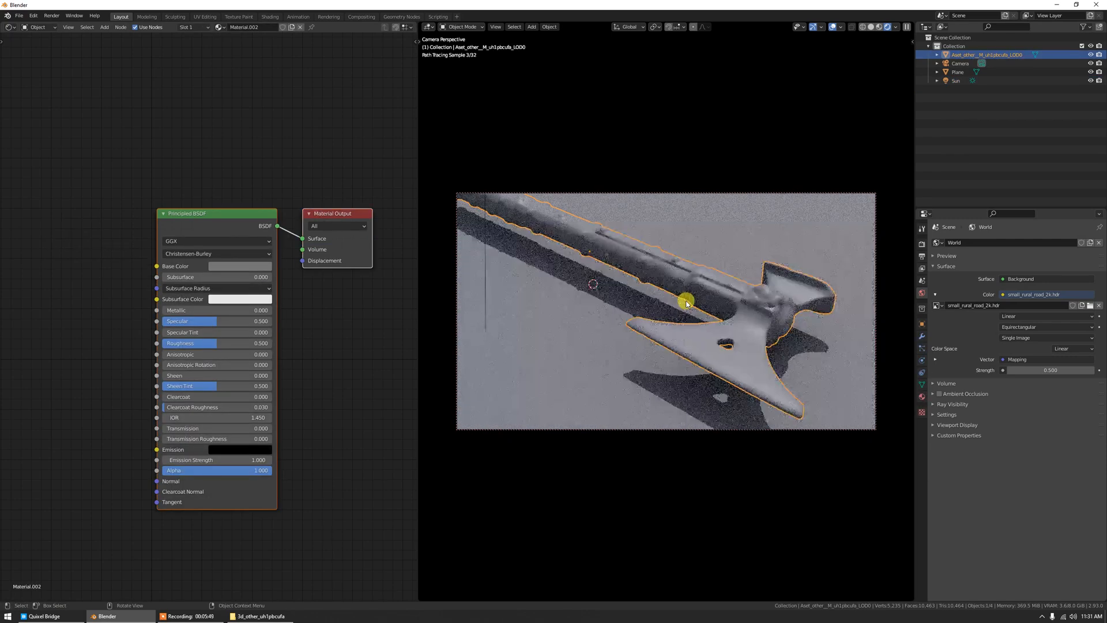
# Leave the camera view and expand the 3D viewport over the Shader Editor for a closer rendered view of the axe head.
pyautogui.press('KP_0')
pyautogui.scroll(3, 686, 305)
pyautogui.press('z')
pyautogui.click(694, 229)
pyautogui.scroll(4, 690, 333)
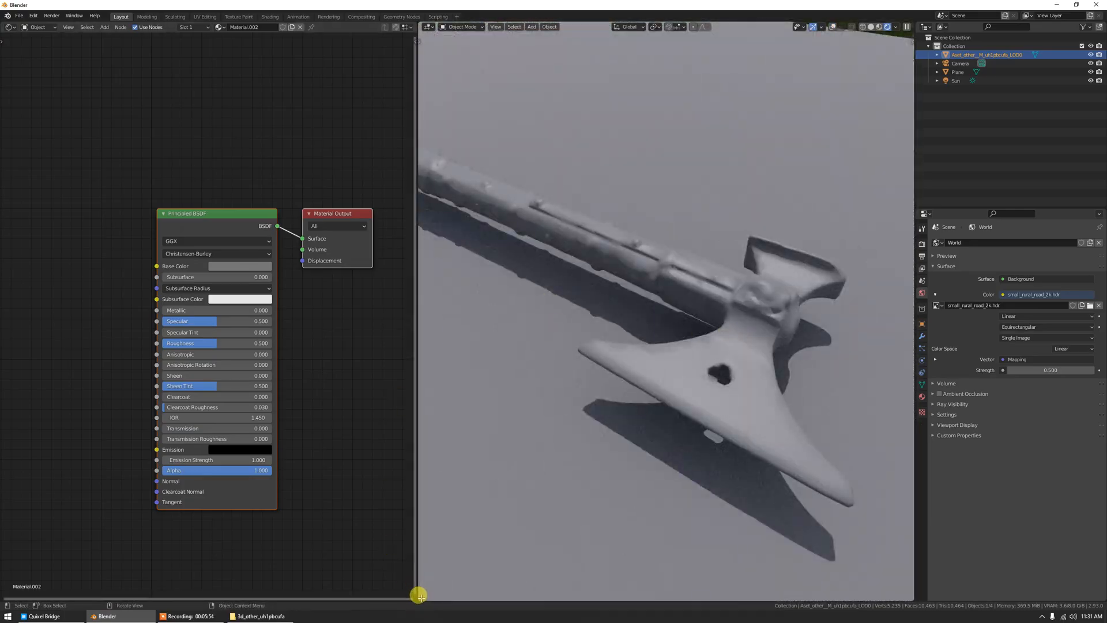
pyautogui.moveTo(419, 599); pyautogui.dragTo(372, 568)
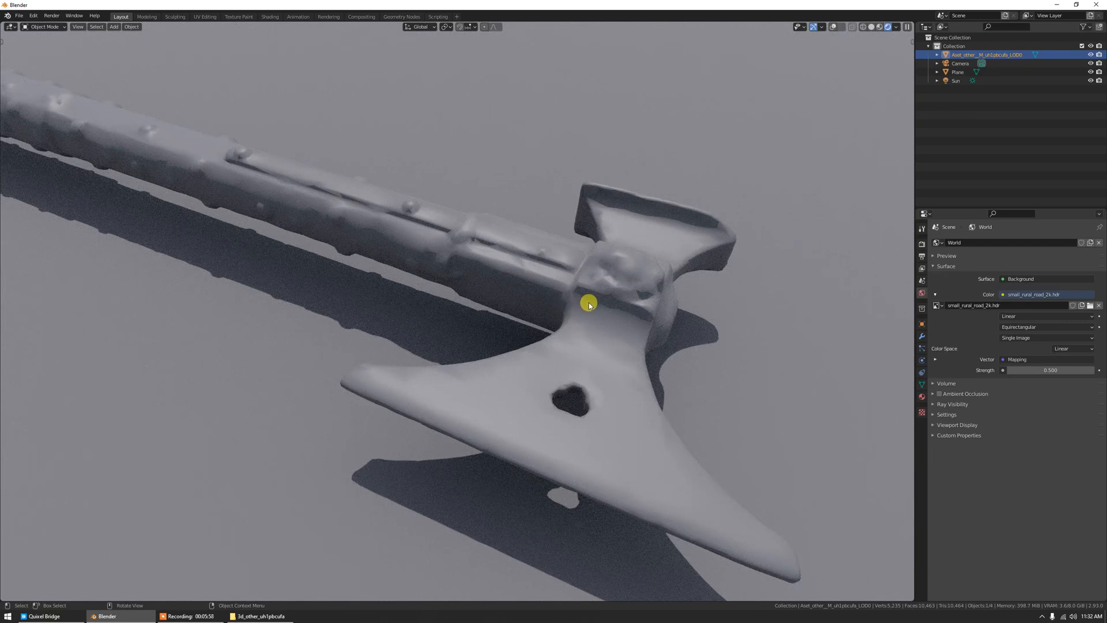
# Examine the axe's mesh density in wireframe shading and return to rendered shading.
pyautogui.press('z')
pyautogui.click(487, 282)
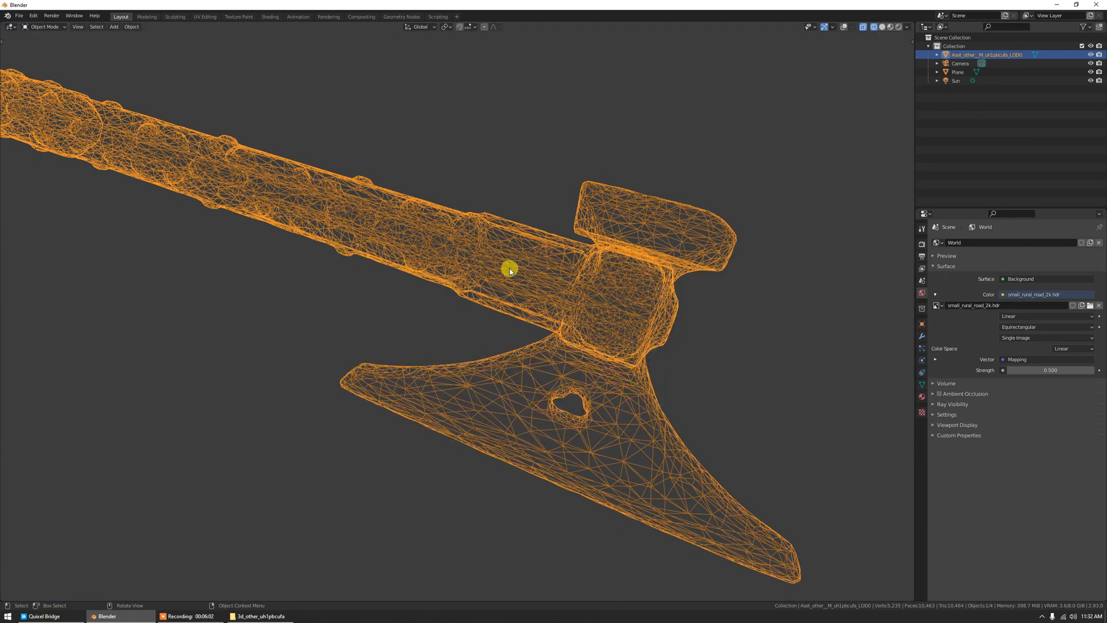
pyautogui.hotkey('shift', 'z')
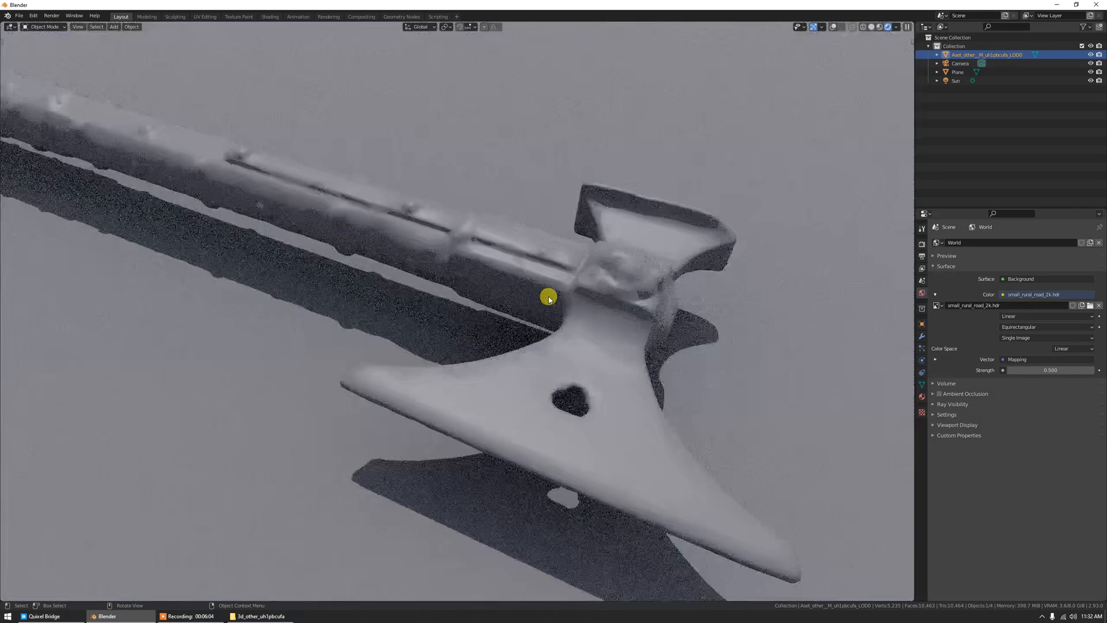
# Add a Subdivision modifier to the axe and set its viewport and render levels to 4.
pyautogui.click(921, 336)
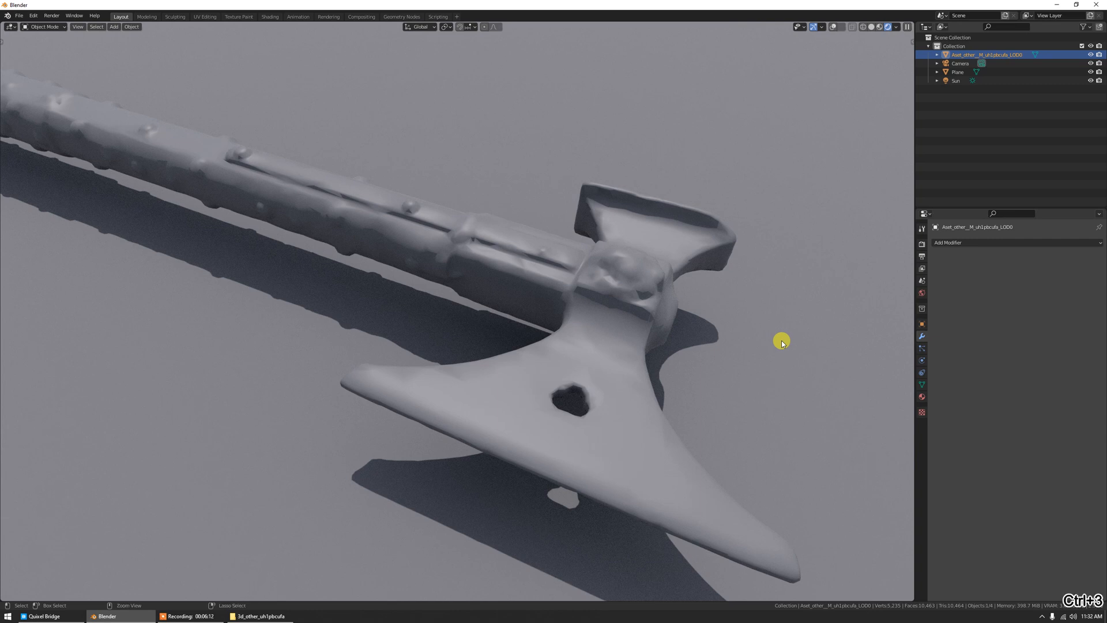
pyautogui.hotkey('ctrl', '3')
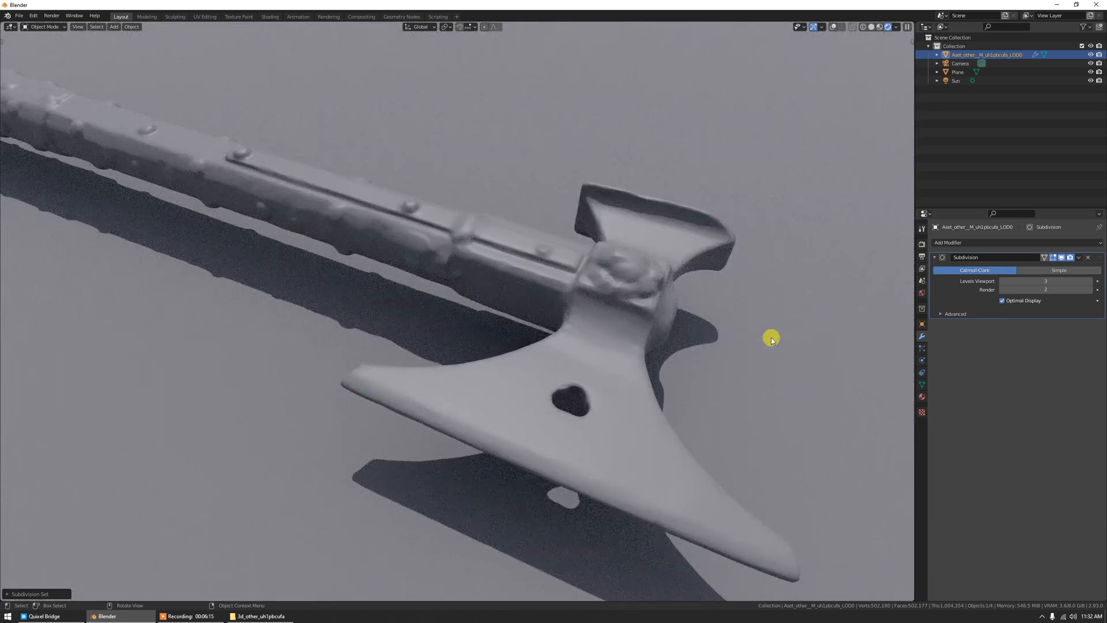
pyautogui.moveTo(1038, 280); pyautogui.dragTo(1038, 289)
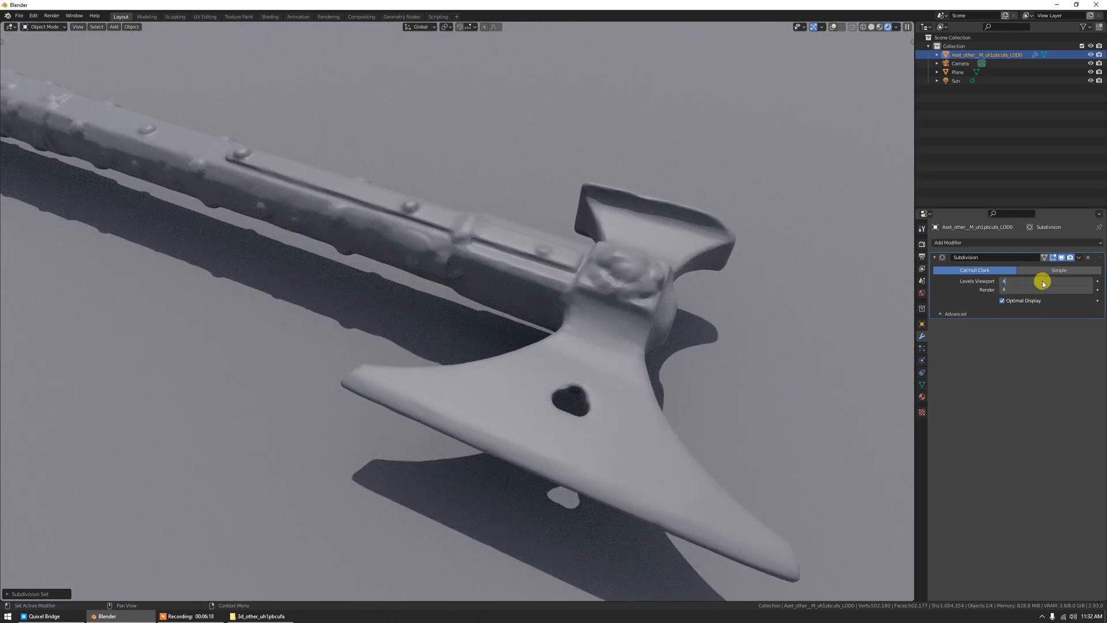
pyautogui.press('Return')
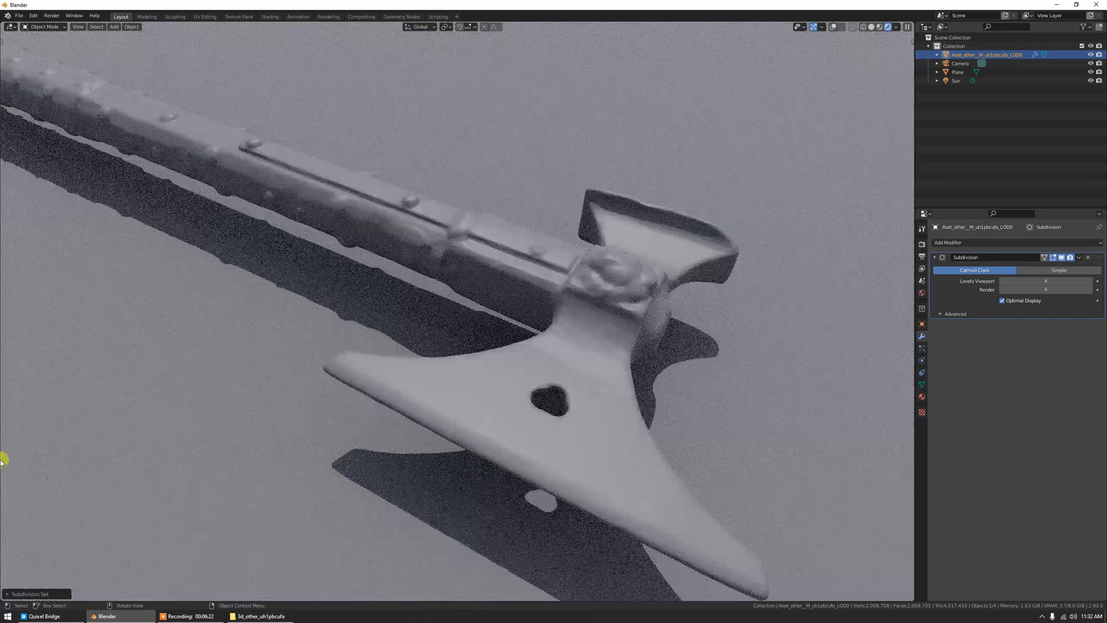
# Split the viewport to show the axe's material in a Shader Editor, with the node sidebar hidden.
pyautogui.moveTo(398, 584); pyautogui.dragTo(454, 587)
pyautogui.click(10, 27)
pyautogui.click(38, 109)
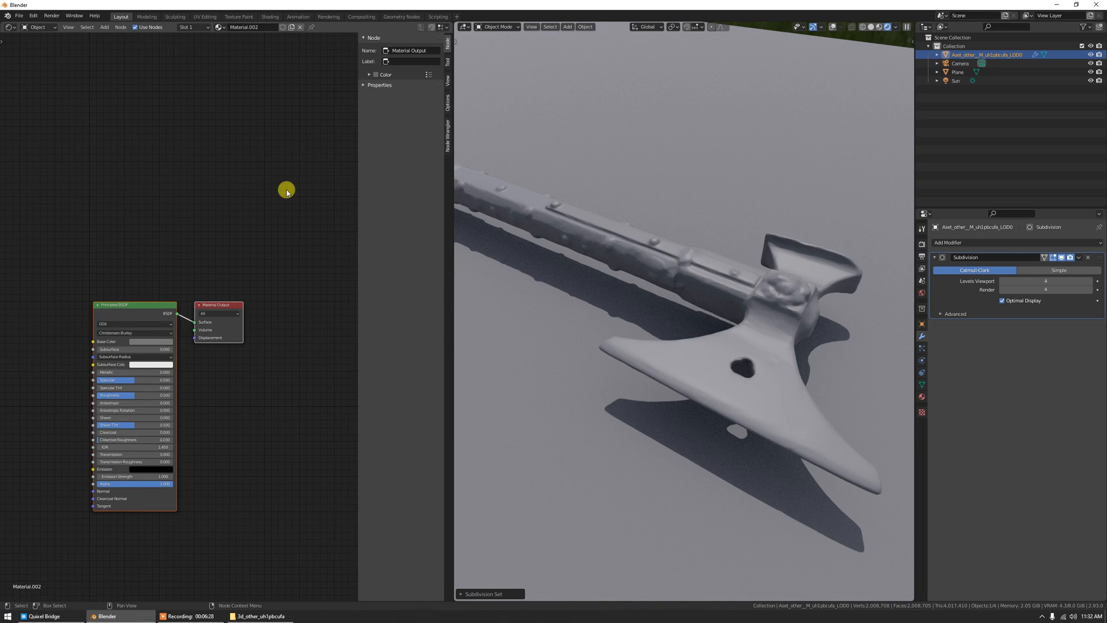
pyautogui.press('n')
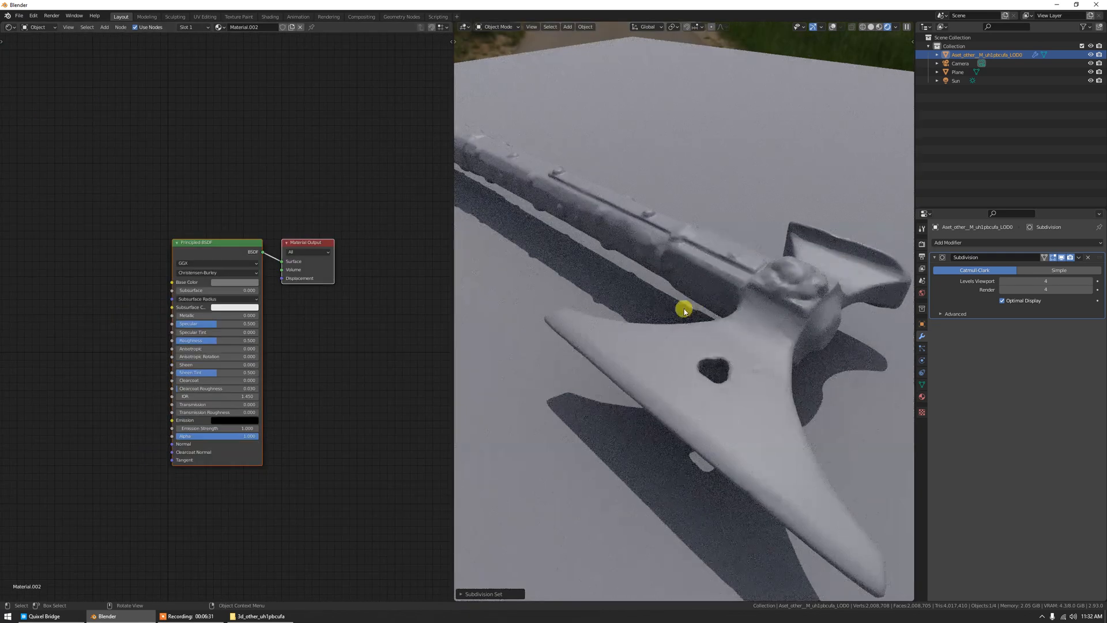
pyautogui.moveTo(706, 305); pyautogui.dragTo(679, 294, button='middle')
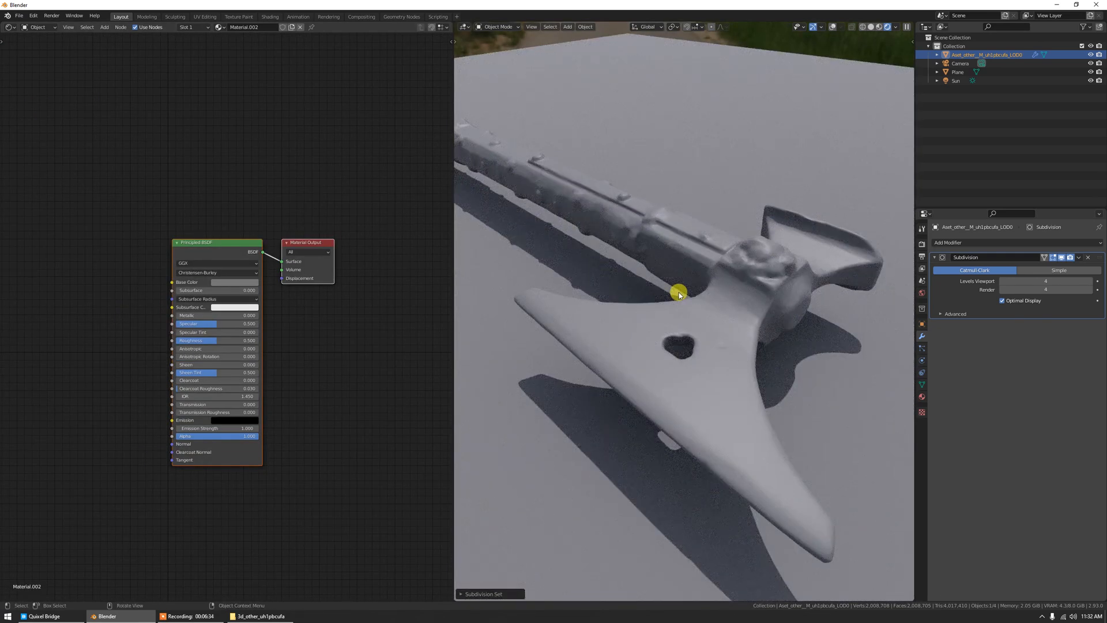
# Check the map files in the 3d_other_uh1pbcufa folder and add a Displace modifier to the axe.
pyautogui.click(288, 616)
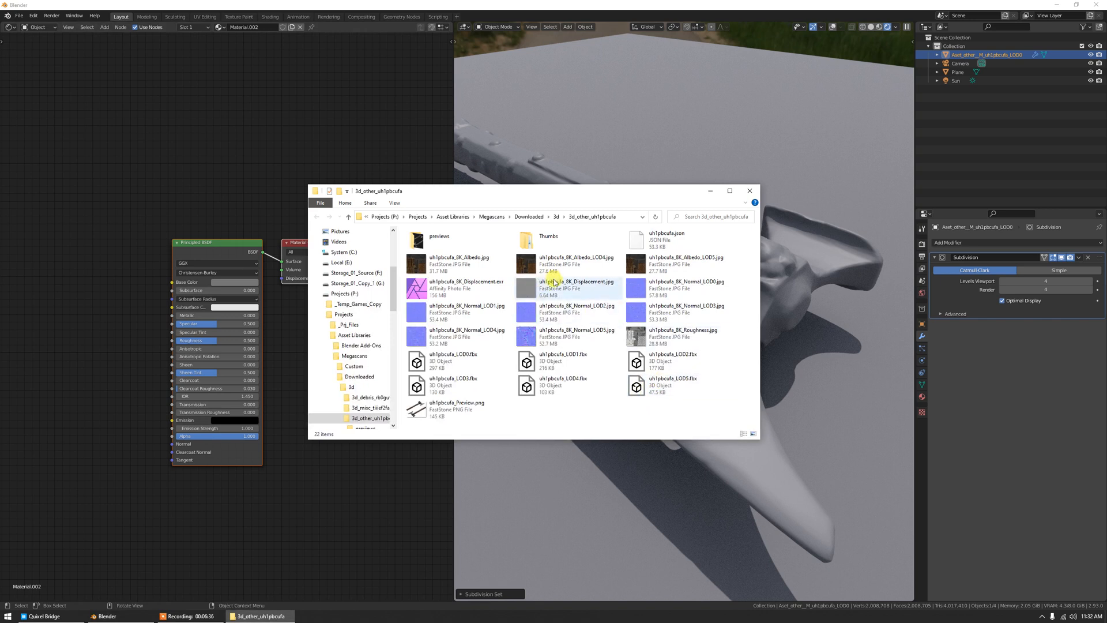
pyautogui.click(713, 194)
pyautogui.click(1048, 242)
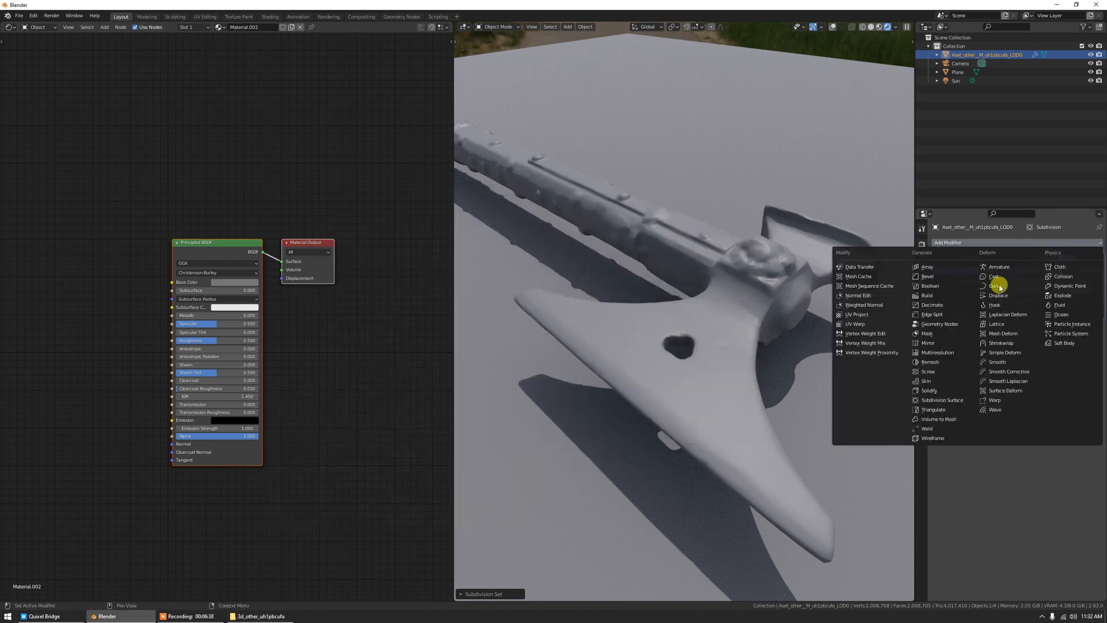
pyautogui.click(1010, 301)
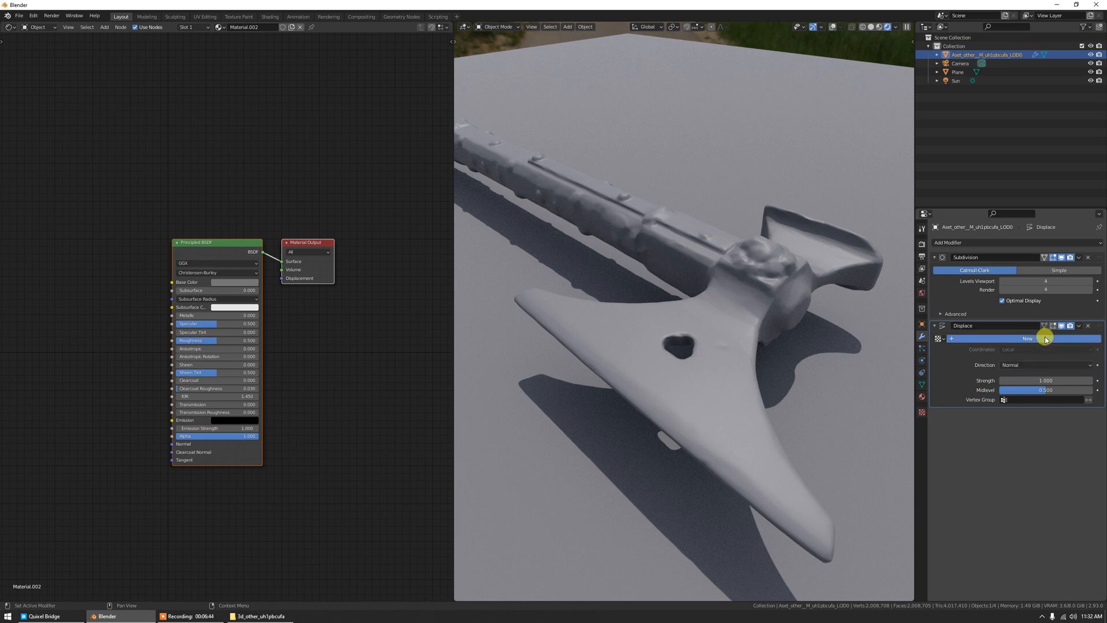
# Load uh1pbcufa_8K_Displacement.exr from the 3d_other_uh1pbcufa folder as the image of the Displace modifier's texture.
pyautogui.click(922, 411)
pyautogui.click(1066, 391)
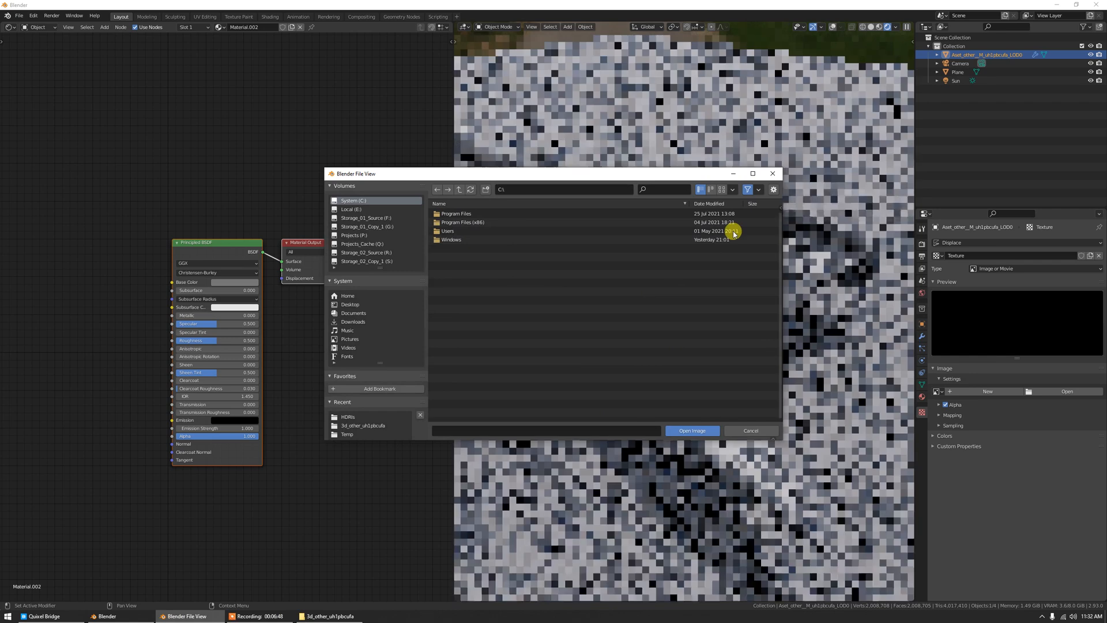
pyautogui.click(603, 187)
pyautogui.hotkey('ctrl', 'v')
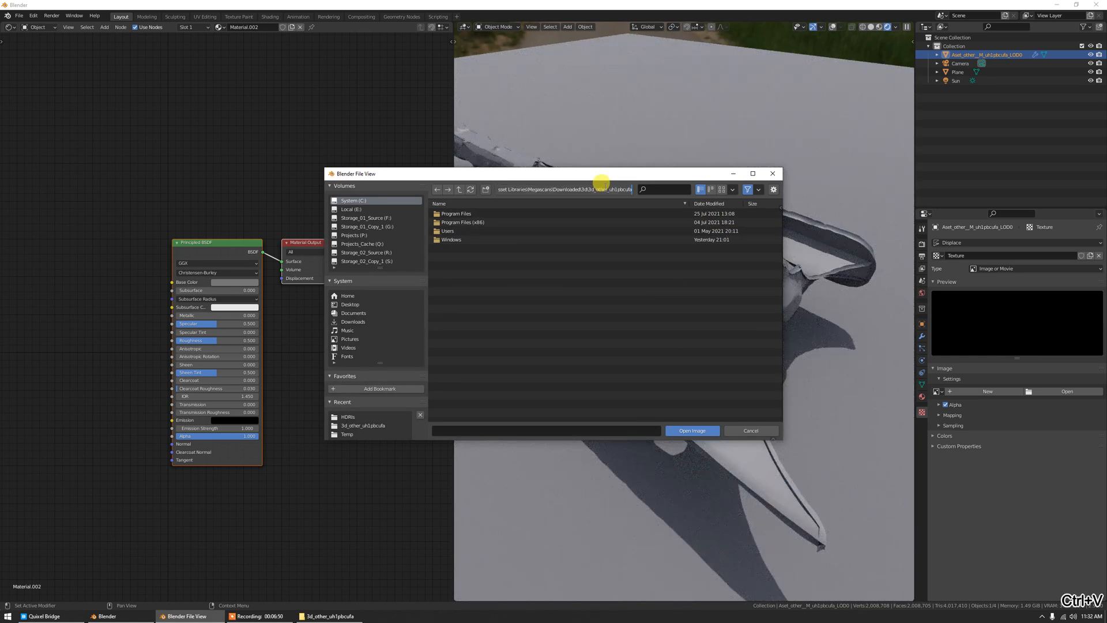
pyautogui.press('Return')
pyautogui.click(495, 256)
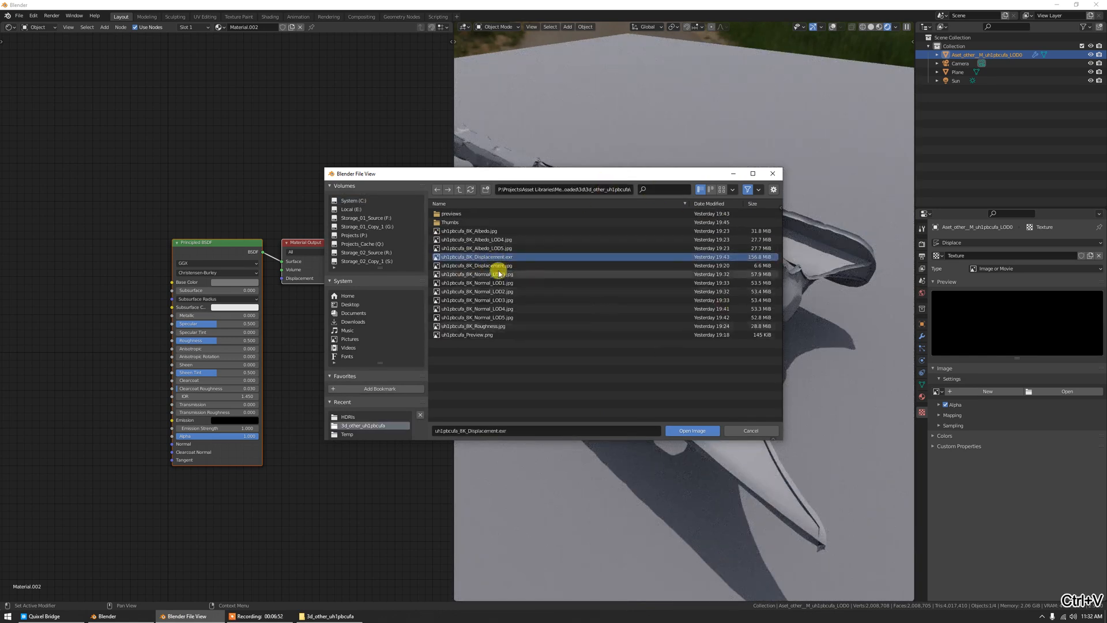
pyautogui.click(686, 428)
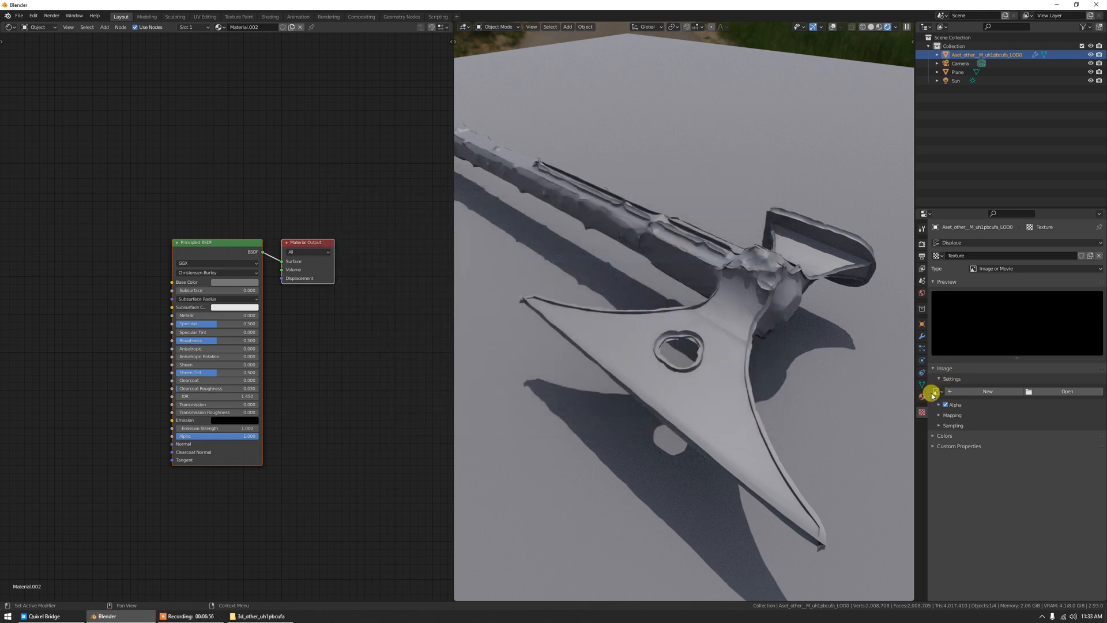
# Turn off MIP Map in the sampling settings of the displacement texture.
pyautogui.click(941, 505)
pyautogui.scroll(-1, 1011, 514)
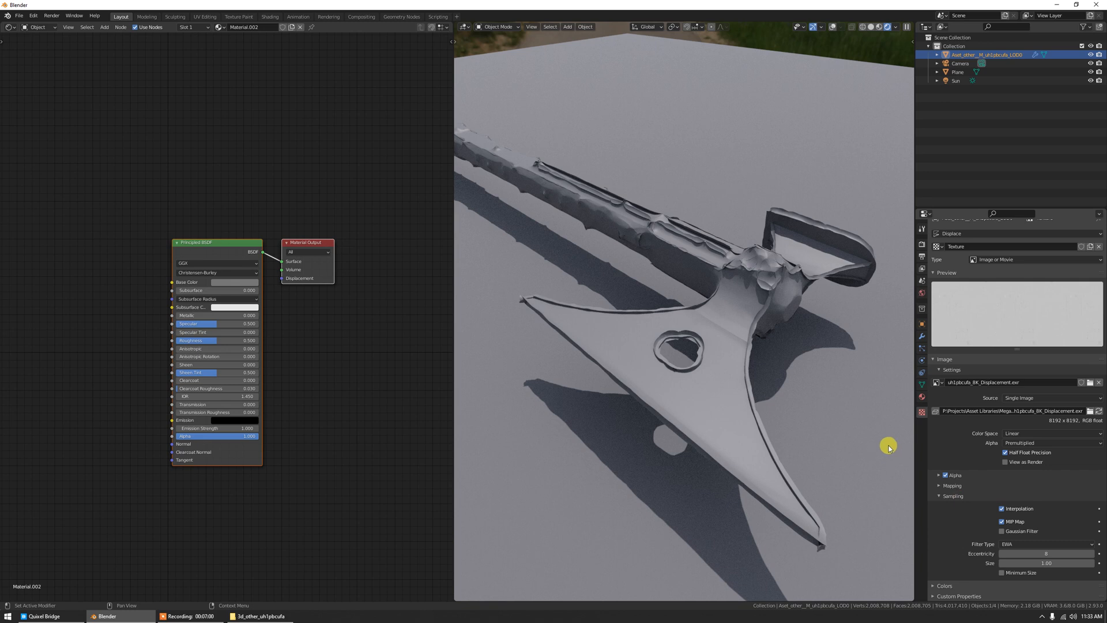
pyautogui.click(1002, 522)
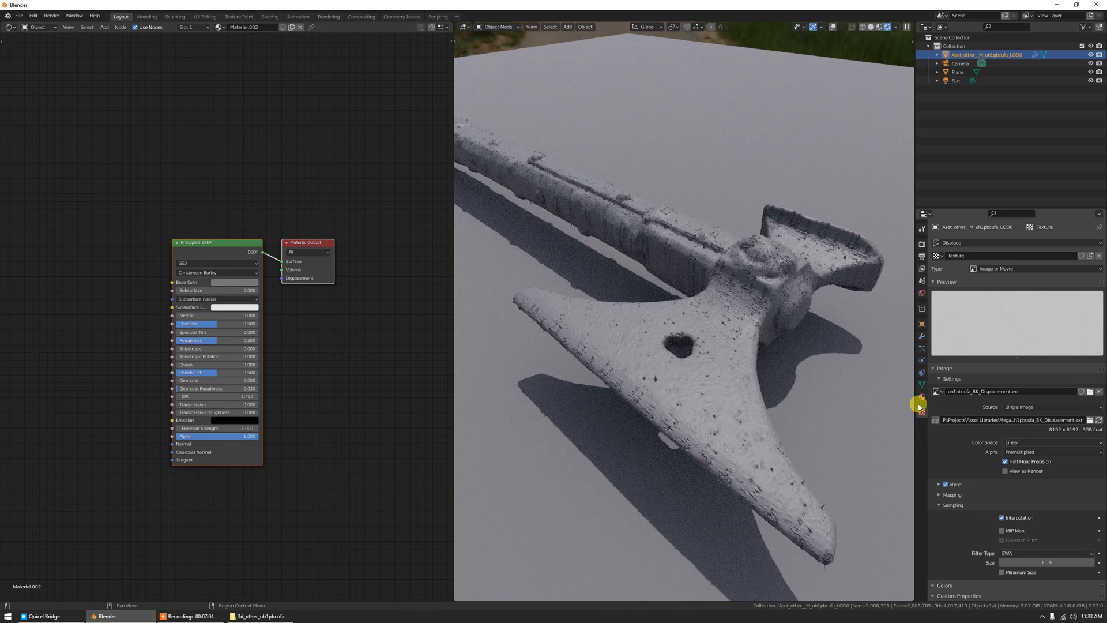
# Set the Displace modifier's texture coordinates to UV, using the axe's uv map.
pyautogui.click(921, 336)
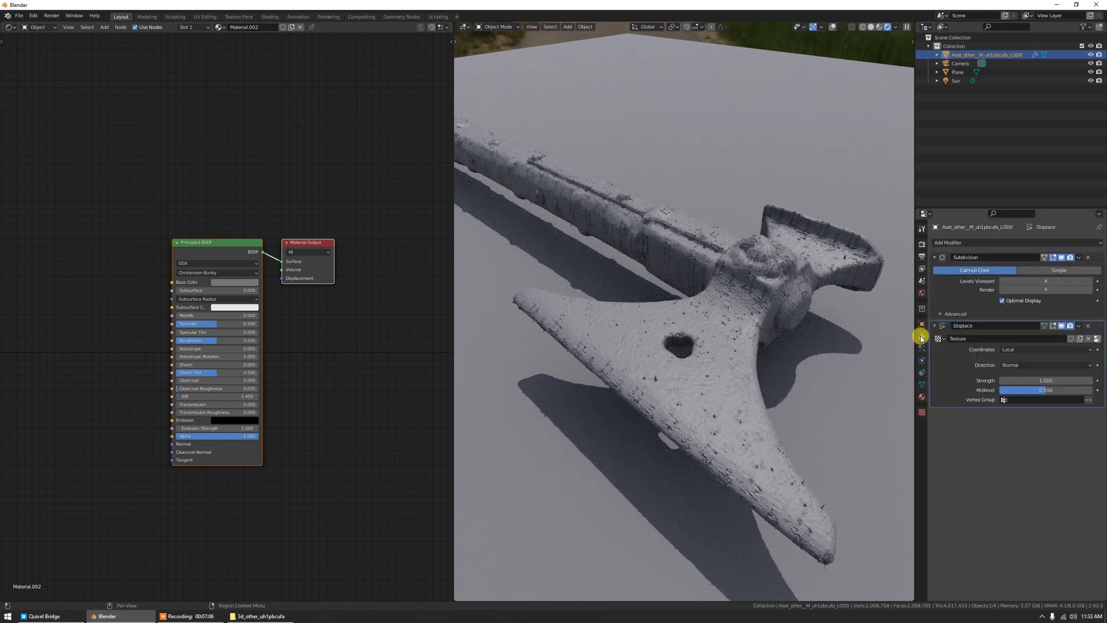
pyautogui.click(1015, 350)
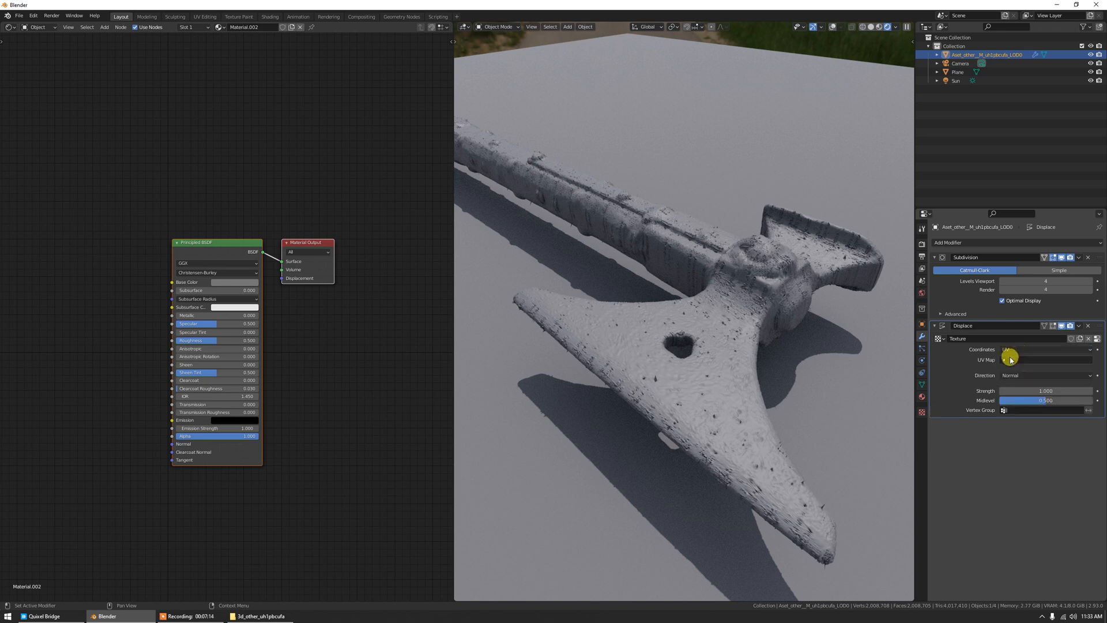
pyautogui.click(1013, 357)
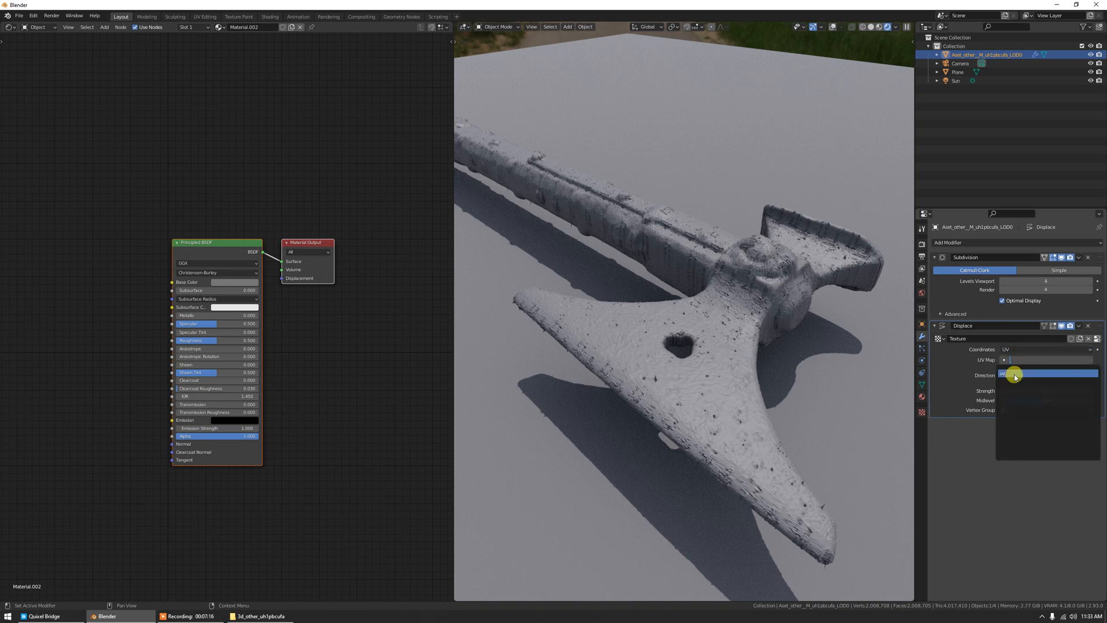
pyautogui.click(1015, 374)
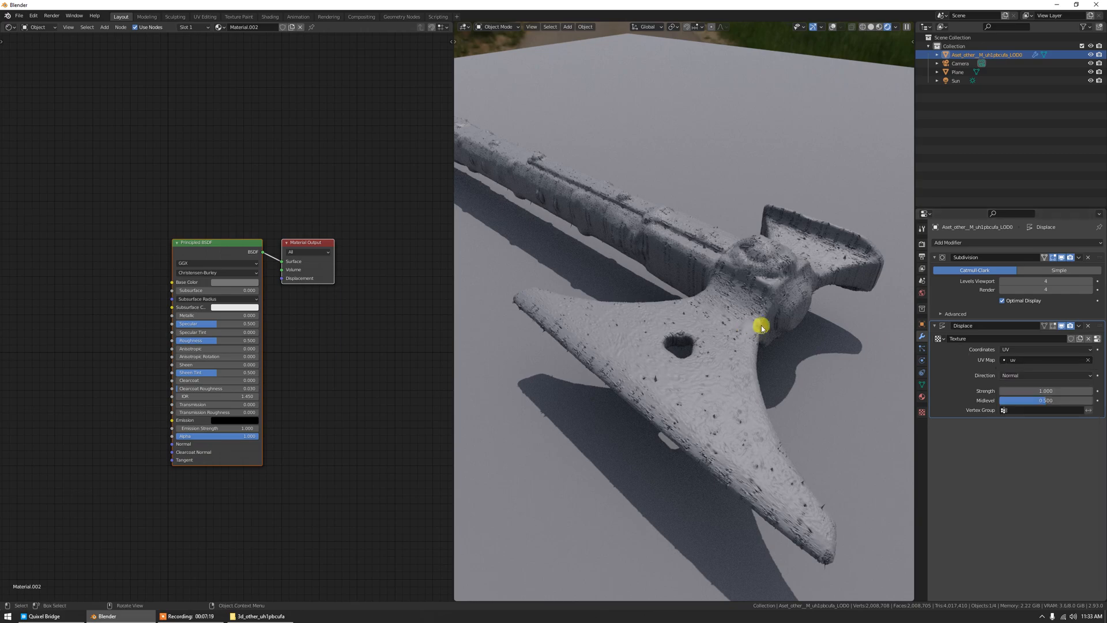
# Examine the displaced detail on the axe's head and shaft, in rendered shading and in Material Preview with the axe selected.
pyautogui.moveTo(747, 323)
pyautogui.mouseDown(button='middle')
pyautogui.moveTo(705, 314)
pyautogui.moveTo(764, 334)
pyautogui.mouseUp(button='middle')
pyautogui.scroll(2, 748, 333)
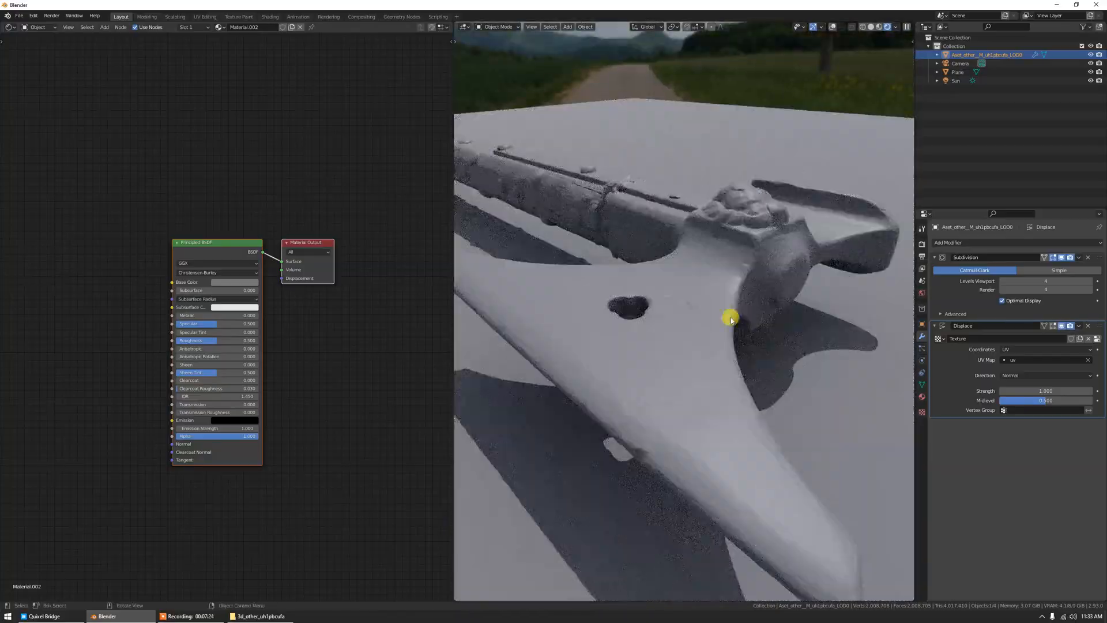
pyautogui.moveTo(731, 319); pyautogui.dragTo(709, 312, button='middle')
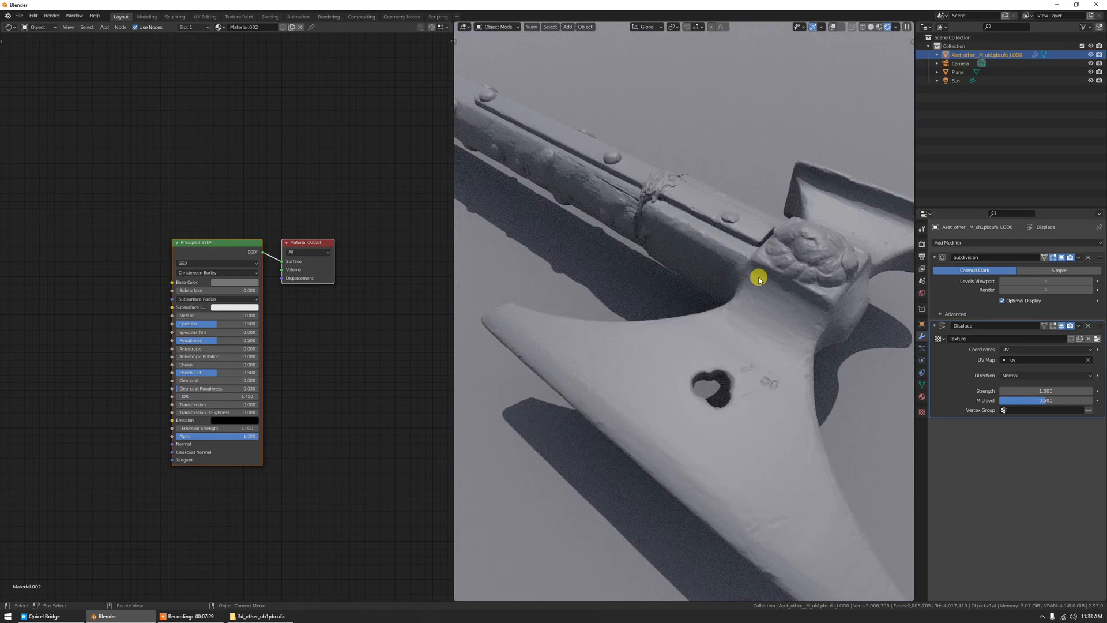
pyautogui.press('z')
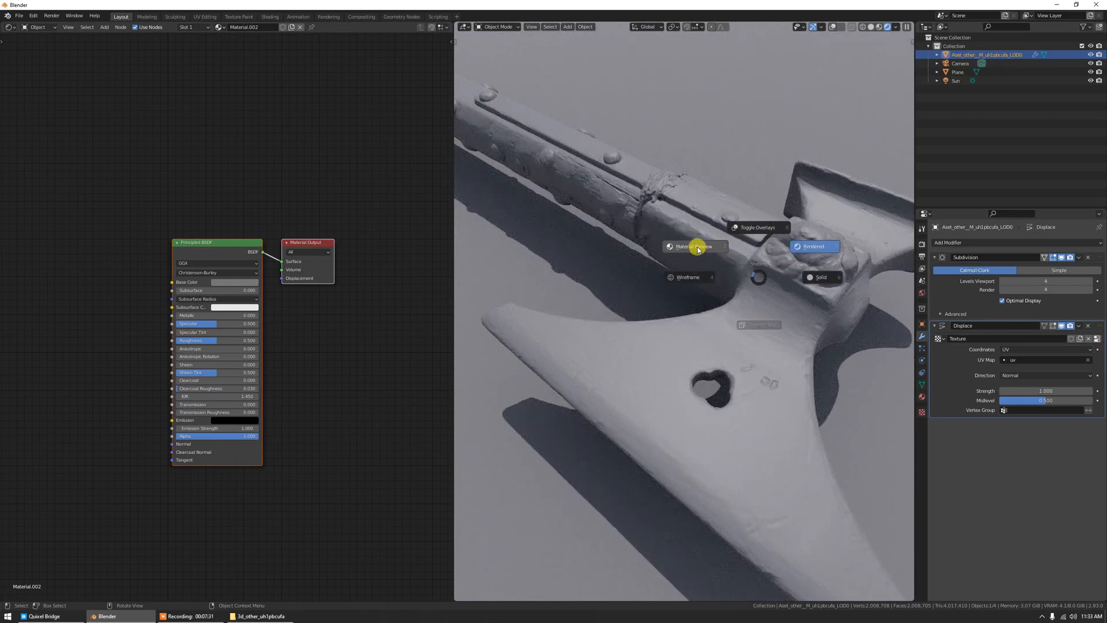
pyautogui.click(697, 249)
pyautogui.click(696, 249)
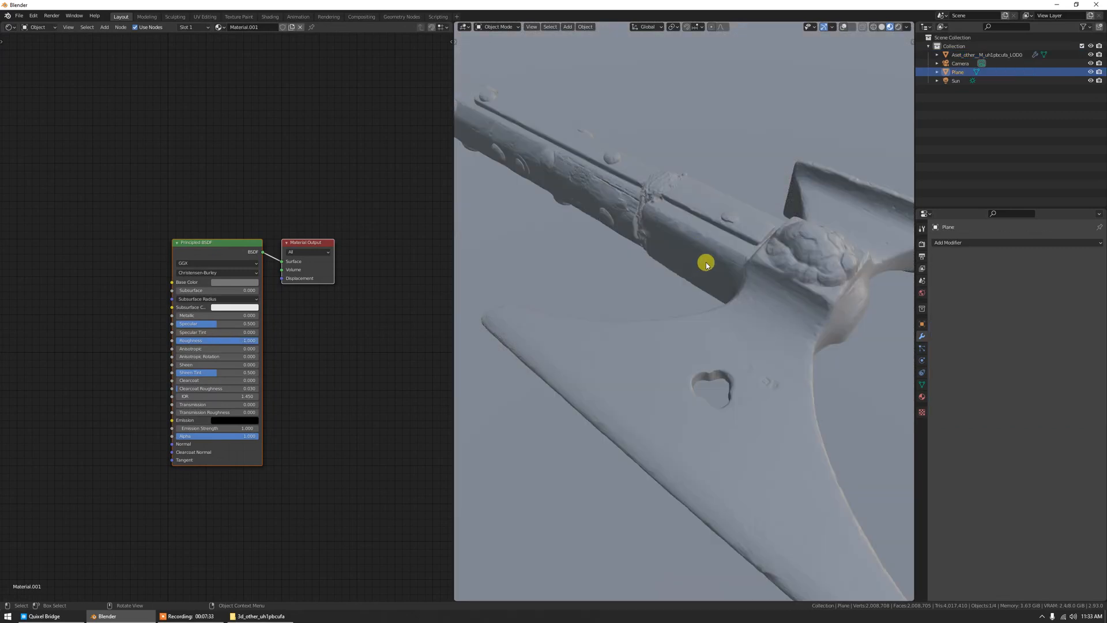
pyautogui.click(696, 264)
pyautogui.moveTo(753, 280); pyautogui.dragTo(702, 280, button='middle')
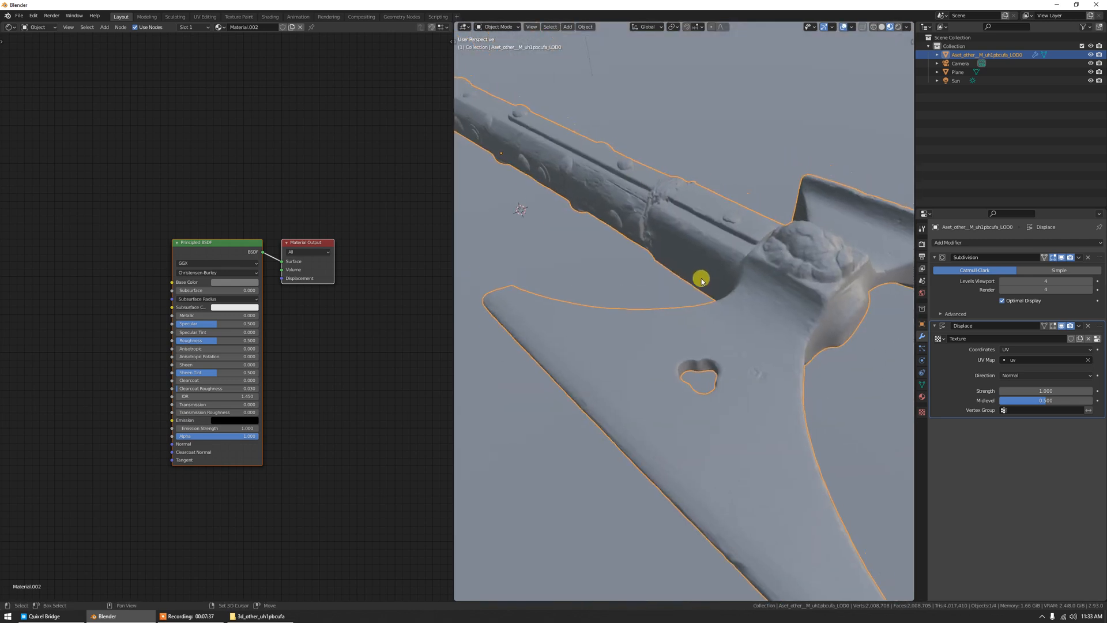
pyautogui.scroll(5, 701, 281)
pyautogui.keyDown('shift'); pyautogui.moveTo(729, 243); pyautogui.dragTo(704, 319, button='middle'); pyautogui.keyUp('shift')
pyautogui.scroll(-7, 704, 319)
pyautogui.scroll(4, 706, 301)
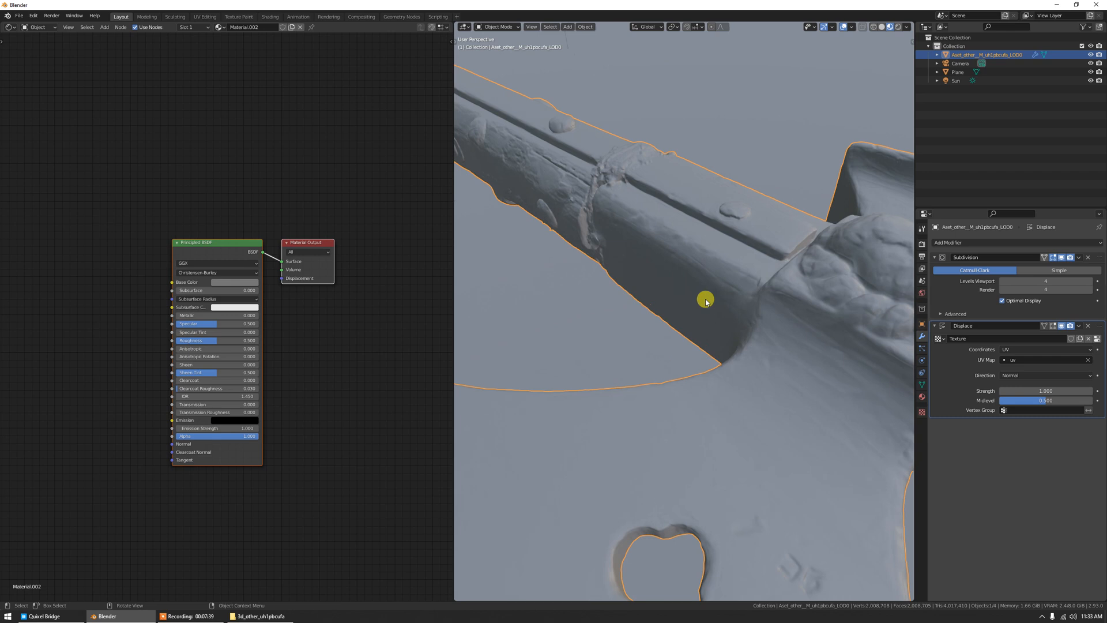
pyautogui.scroll(-2, 706, 300)
# Bring uh1pbcufa_8K_Normal_LOD0.jpg into the axe's material as an image texture and set its color space to Non-Color.
pyautogui.click(262, 616)
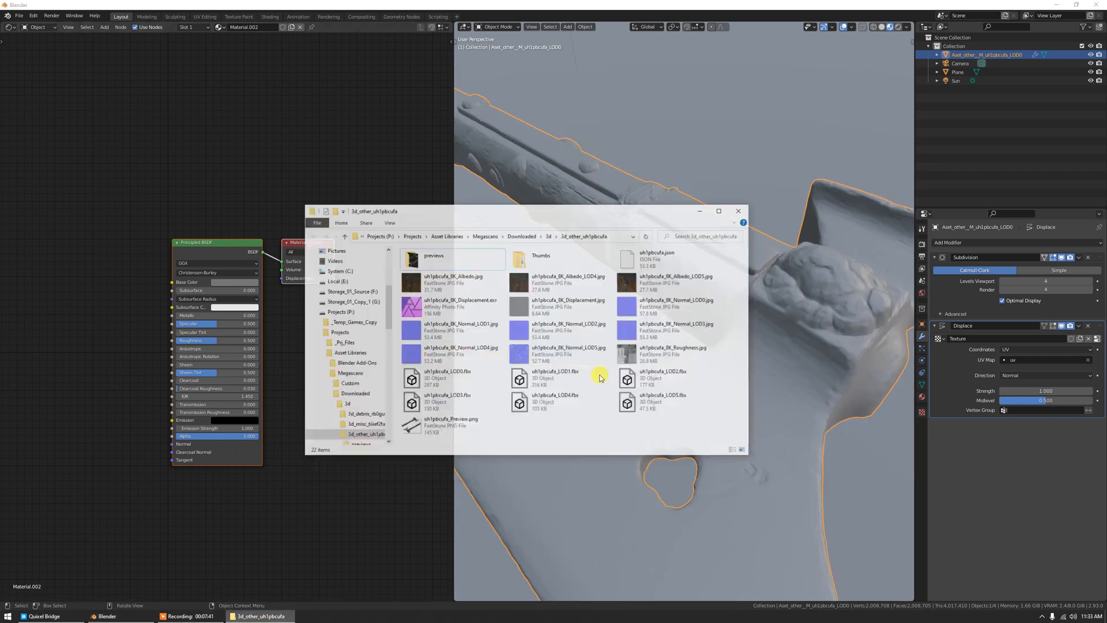
pyautogui.moveTo(672, 287); pyautogui.dragTo(69, 247)
pyautogui.click(85, 326)
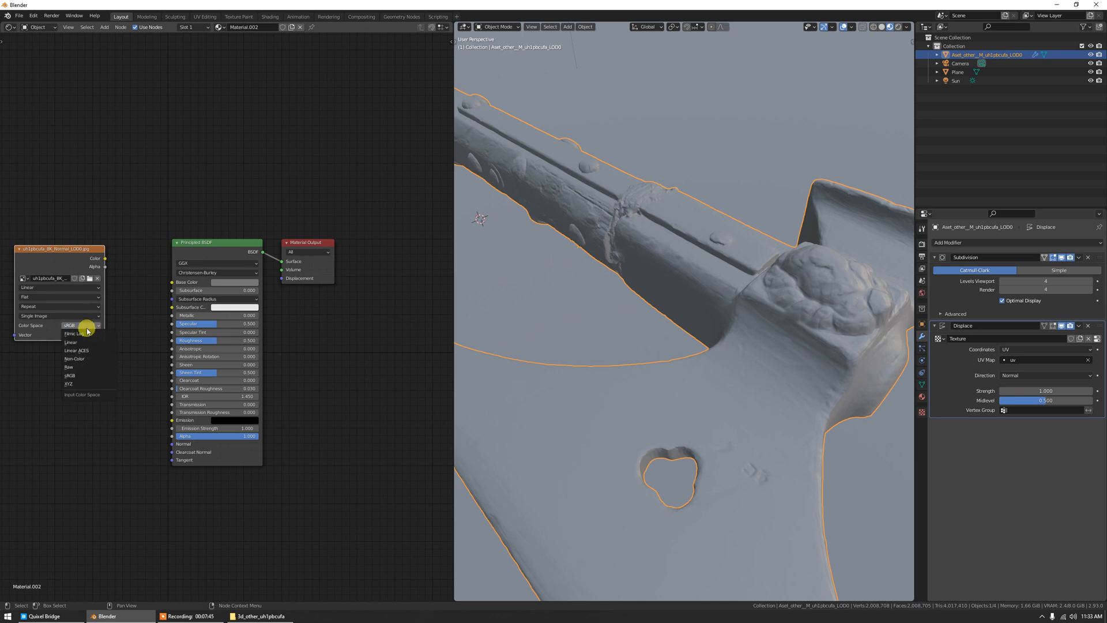
pyautogui.click(91, 358)
# Add a Normal Map node and connect the normal texture's color to it.
pyautogui.hotkey('shift', 'a')
pyautogui.click(133, 327)
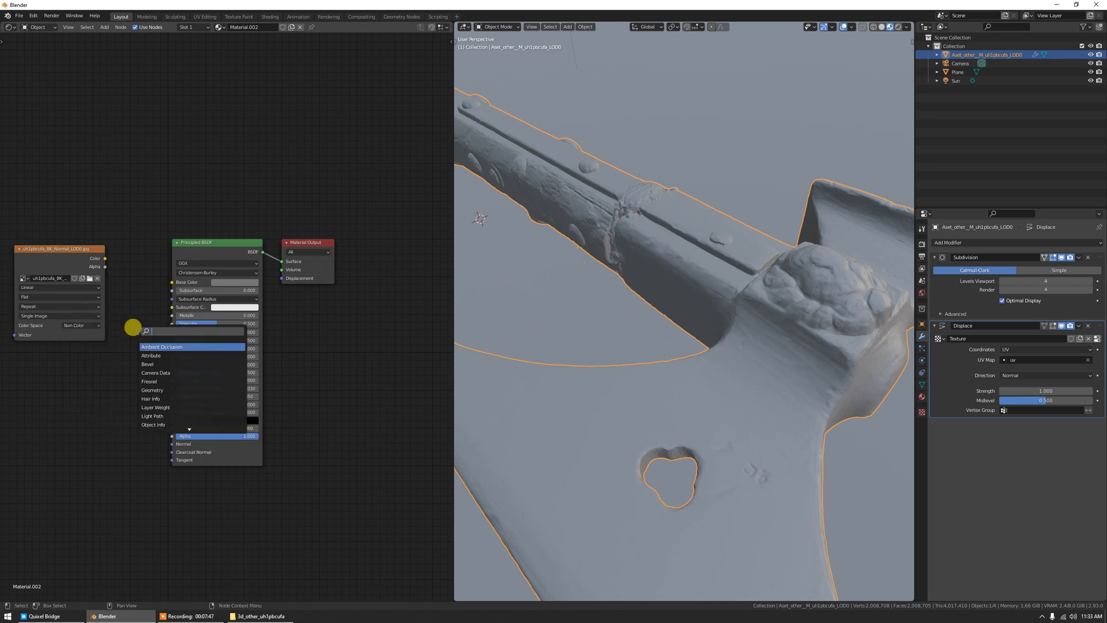
pyautogui.write('normal map')
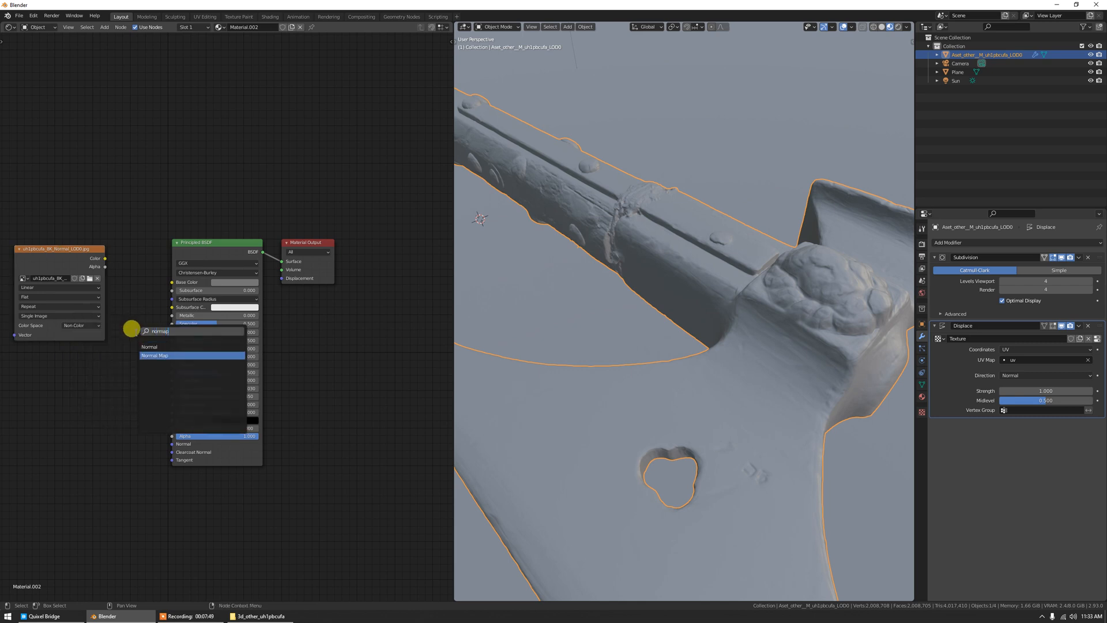
pyautogui.press('Return')
pyautogui.click(104, 365)
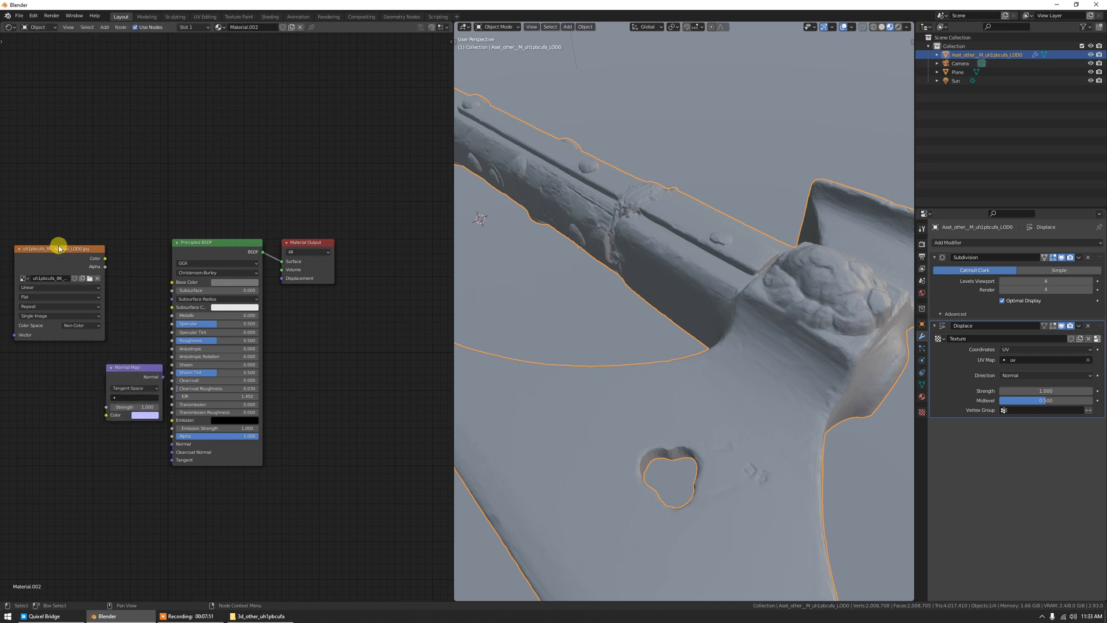
pyautogui.click(120, 368)
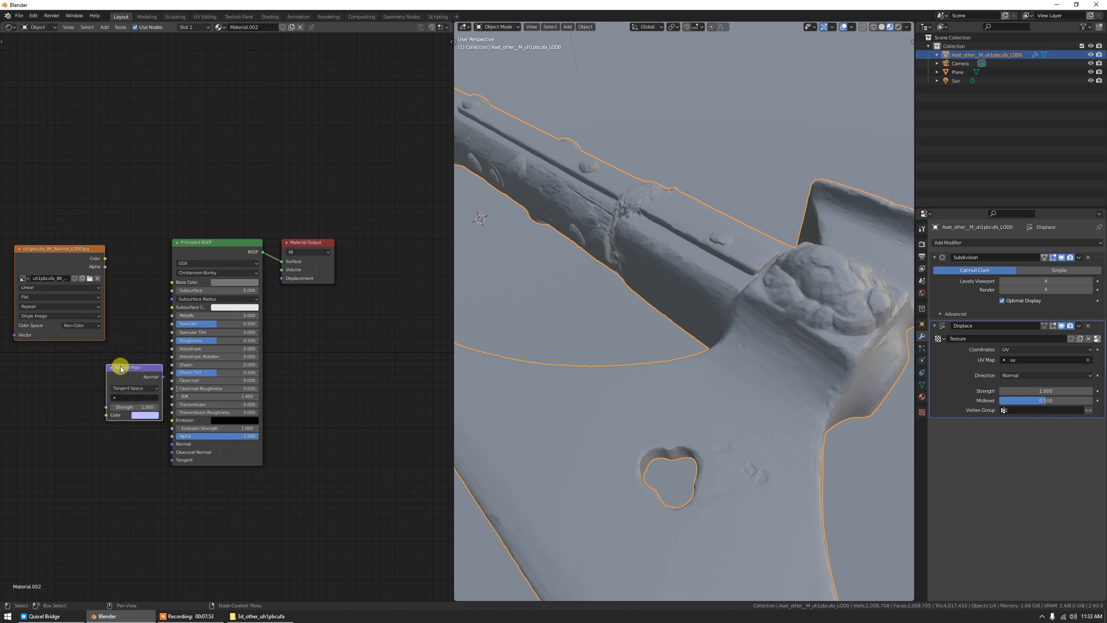
pyautogui.press('f')
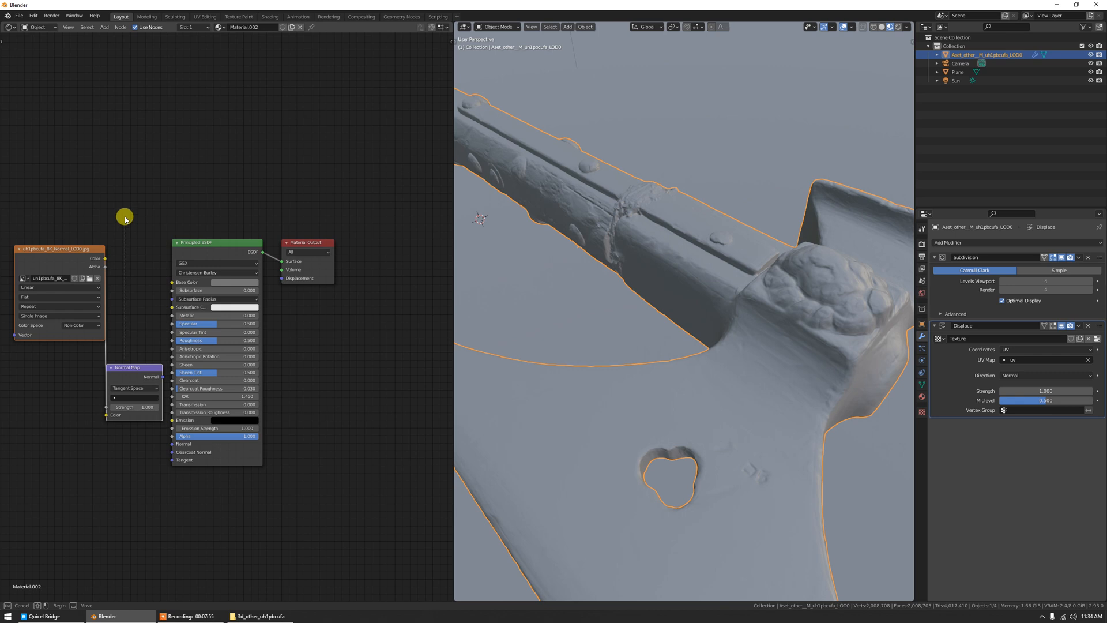
# Spread the nodes apart and connect the Normal Map node to the Principled BSDF's Normal input.
pyautogui.moveTo(71, 247); pyautogui.dragTo(56, 340)
pyautogui.moveTo(172, 181); pyautogui.dragTo(344, 292)
pyautogui.moveTo(231, 244); pyautogui.dragTo(287, 232)
pyautogui.moveTo(125, 459)
pyautogui.mouseDown()
pyautogui.moveTo(169, 344)
pyautogui.moveTo(228, 434)
pyautogui.mouseUp()
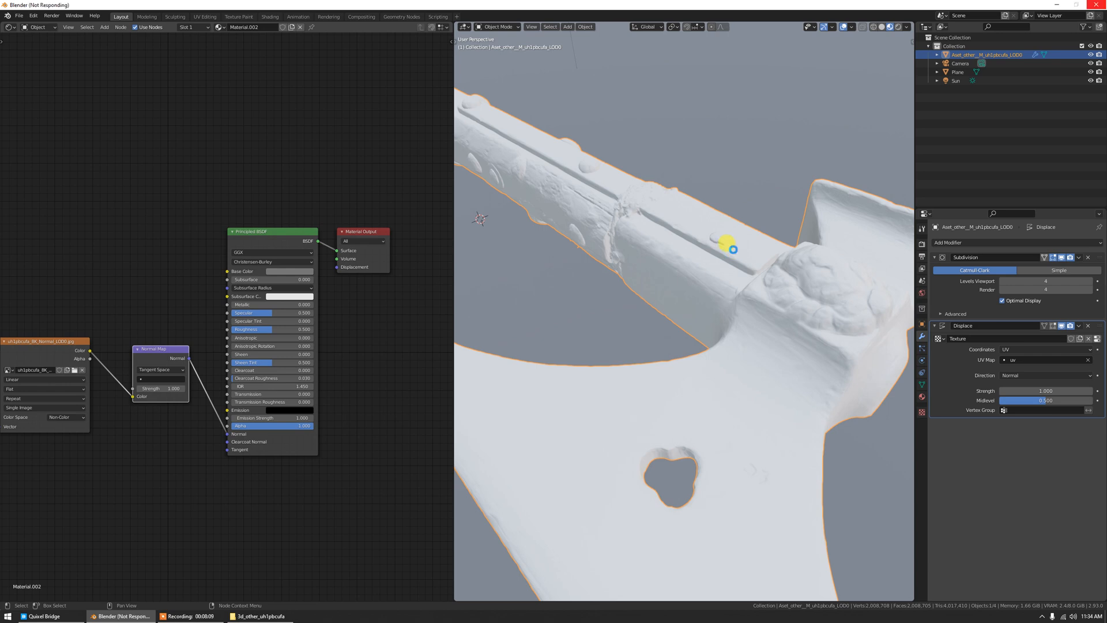
# Examine the normal map detail on the axe's head and shaft in orthographic view, testing the Normal Map node's strength.
pyautogui.scroll(3, 698, 245)
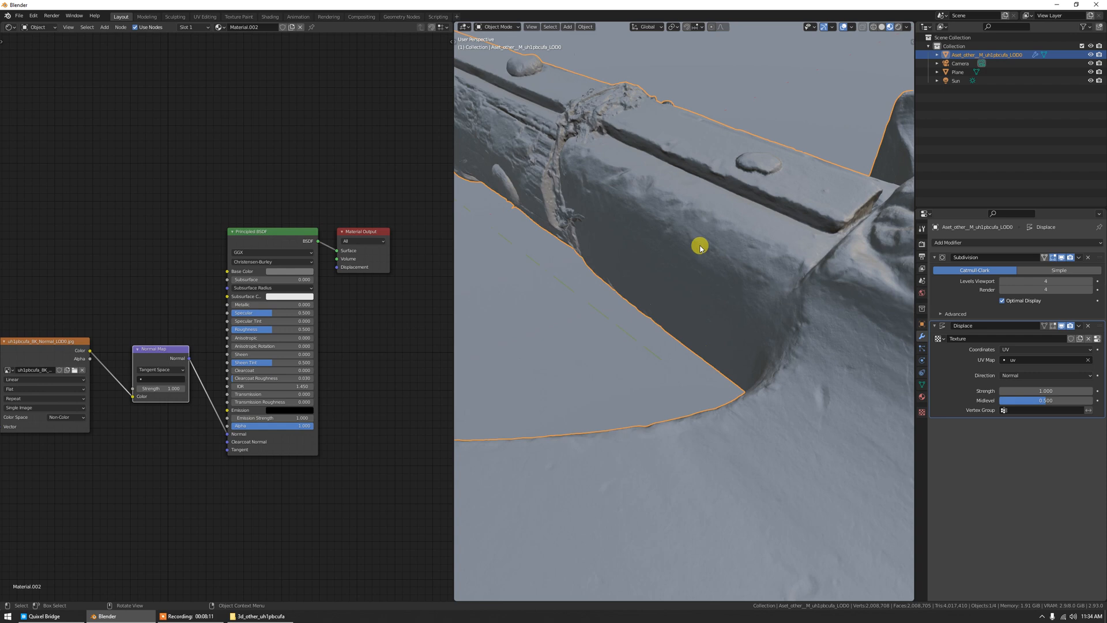
pyautogui.keyDown('shift'); pyautogui.moveTo(803, 270); pyautogui.dragTo(731, 267, button='middle'); pyautogui.keyUp('shift')
pyautogui.scroll(-2, 731, 268)
pyautogui.scroll(-1, 731, 268)
pyautogui.press('KP_5')
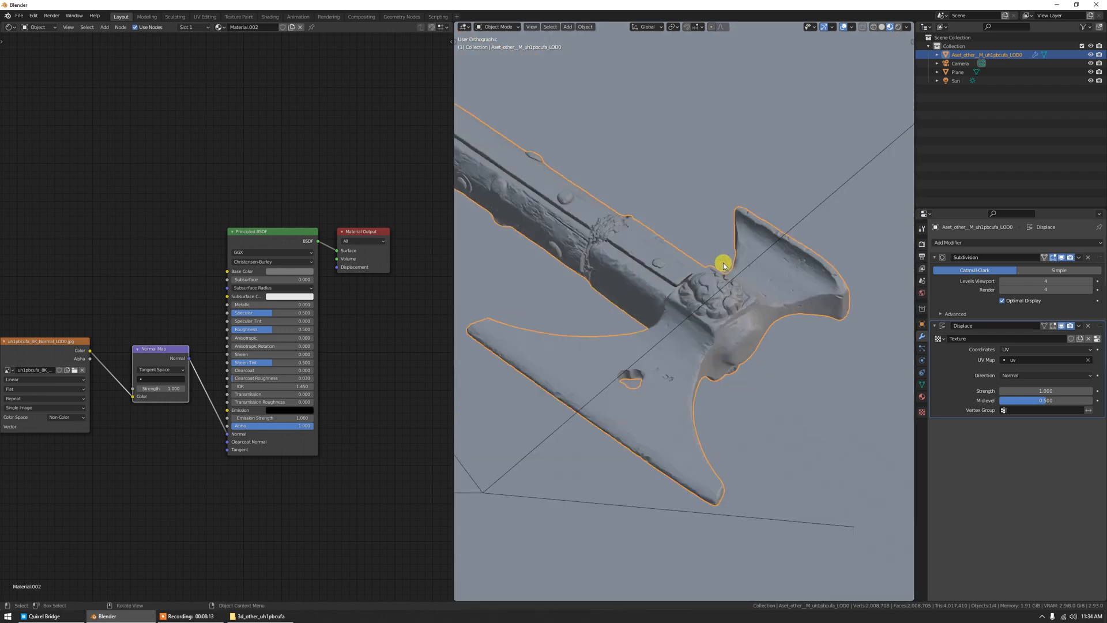
pyautogui.scroll(3, 729, 267)
pyautogui.scroll(5, 671, 267)
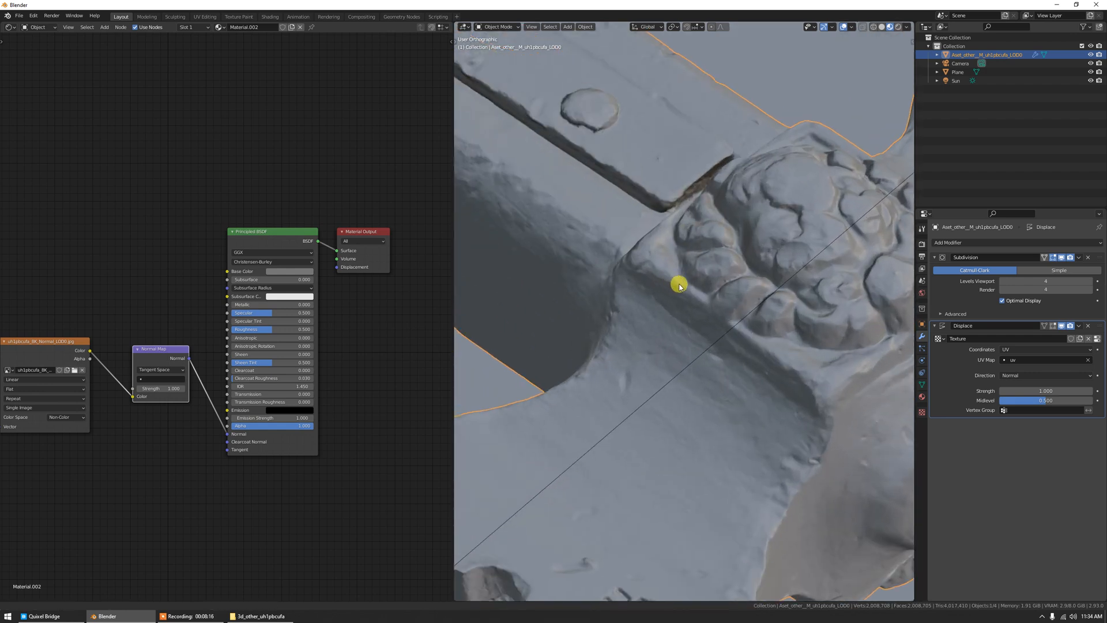
pyautogui.keyDown('shift'); pyautogui.moveTo(573, 244); pyautogui.dragTo(665, 319, button='middle'); pyautogui.keyUp('shift')
pyautogui.scroll(6, 702, 292)
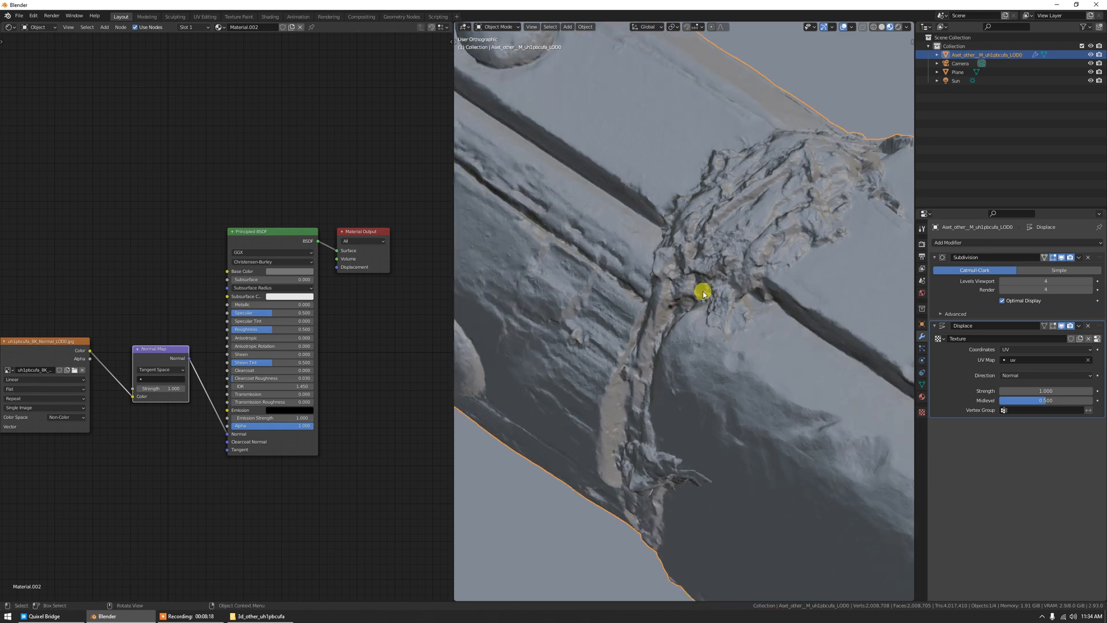
pyautogui.moveTo(171, 390)
pyautogui.mouseDown()
pyautogui.moveTo(213, 389)
pyautogui.moveTo(165, 389)
pyautogui.mouseUp()
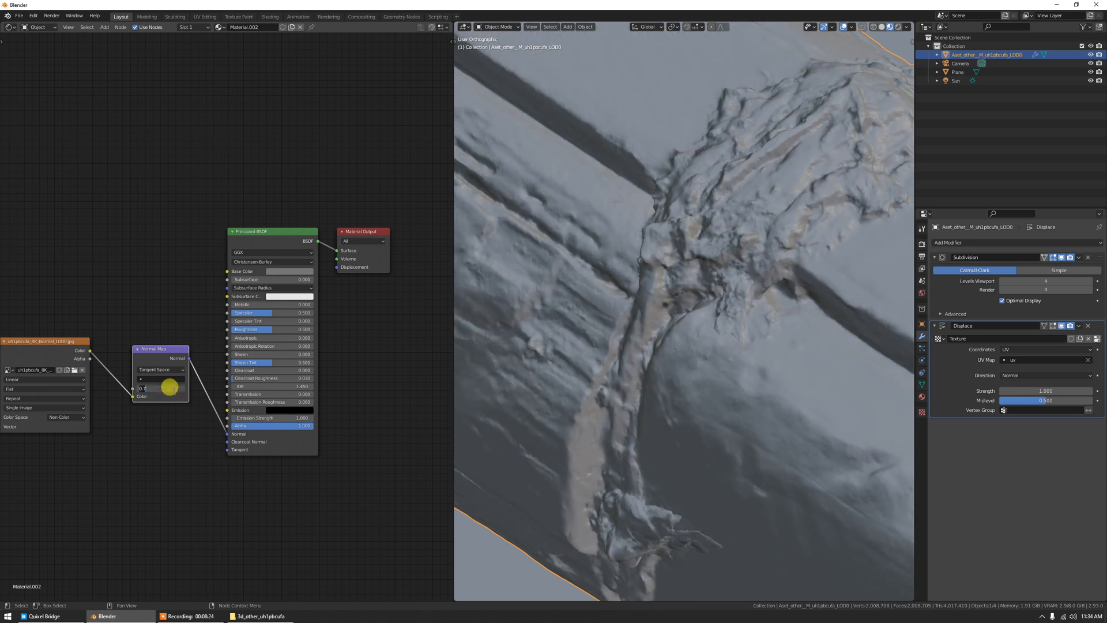
pyautogui.press('Return')
# Frame the axe's head and upper shaft and return the viewport to rendered shading.
pyautogui.scroll(-10, 711, 299)
pyautogui.moveTo(715, 341); pyautogui.dragTo(641, 279, button='middle')
pyautogui.scroll(-3, 701, 313)
pyautogui.press('KP_Decimal')
pyautogui.scroll(6, 712, 343)
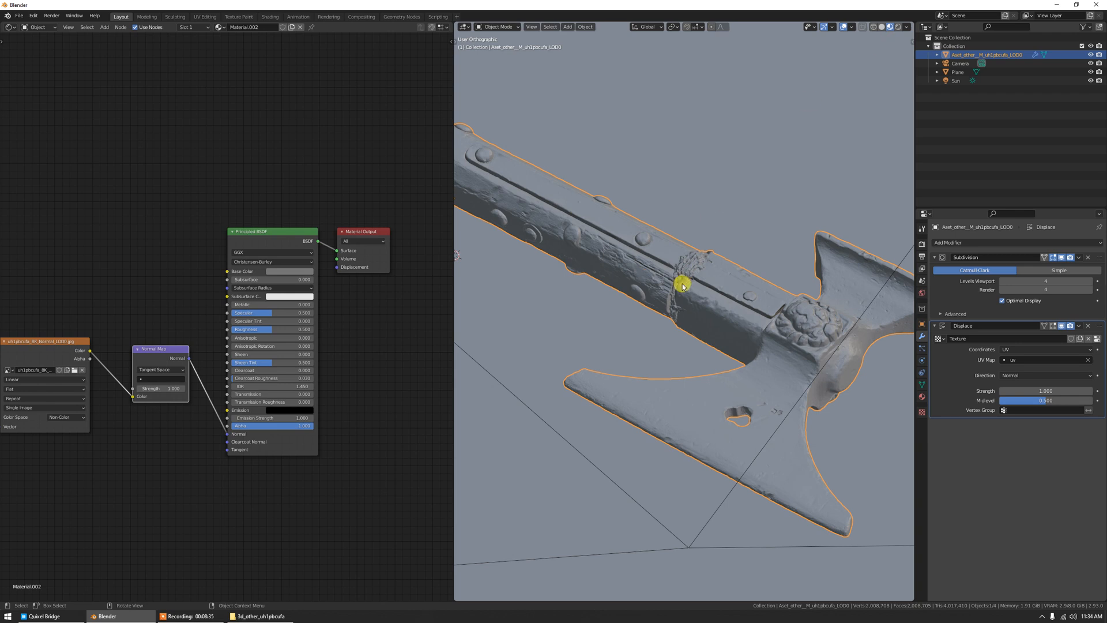
pyautogui.press('z')
pyautogui.click(744, 255)
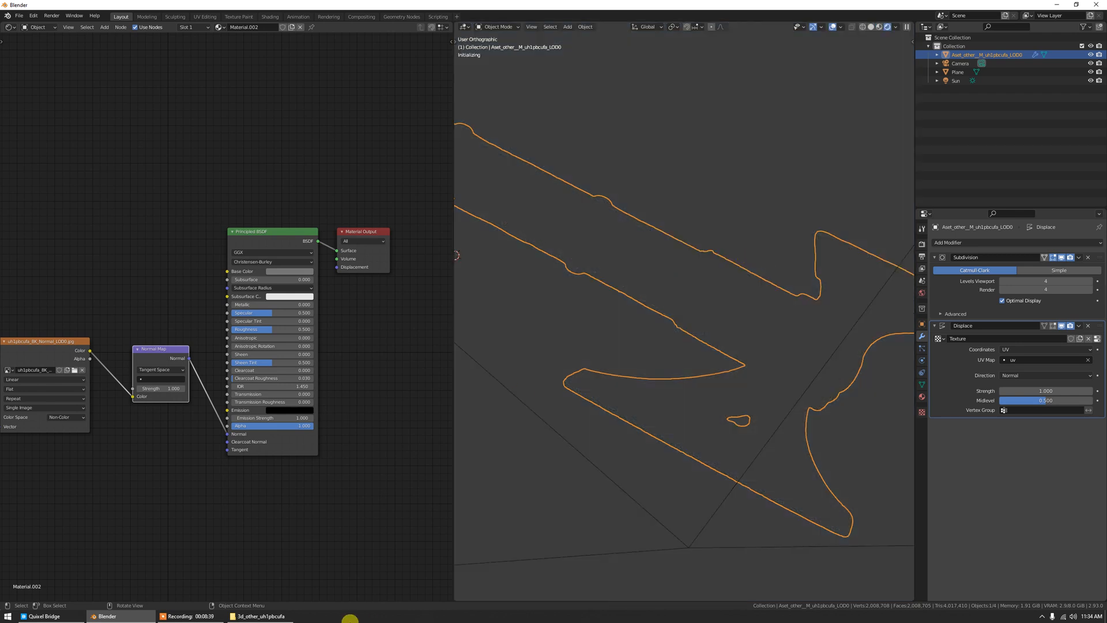
# Add uh1pbcufa_8K_Roughness.jpg as a Non-Color image texture and connect its color to the Principled BSDF's Roughness.
pyautogui.click(261, 616)
pyautogui.click(686, 339)
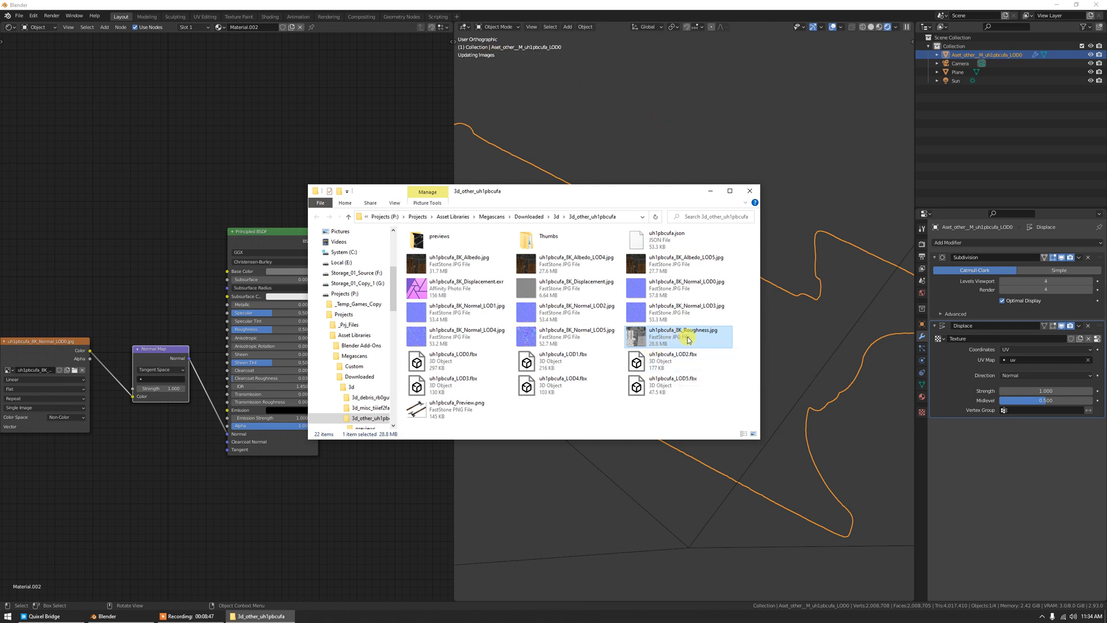
pyautogui.moveTo(700, 340); pyautogui.dragTo(64, 173)
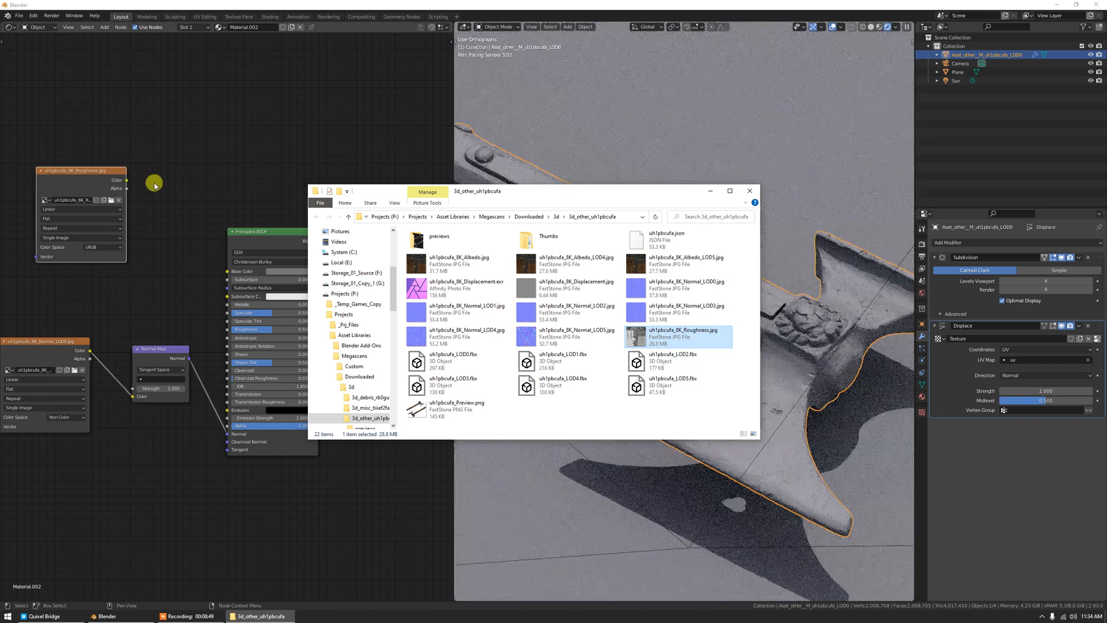
pyautogui.click(88, 174)
pyautogui.click(81, 247)
pyautogui.click(88, 278)
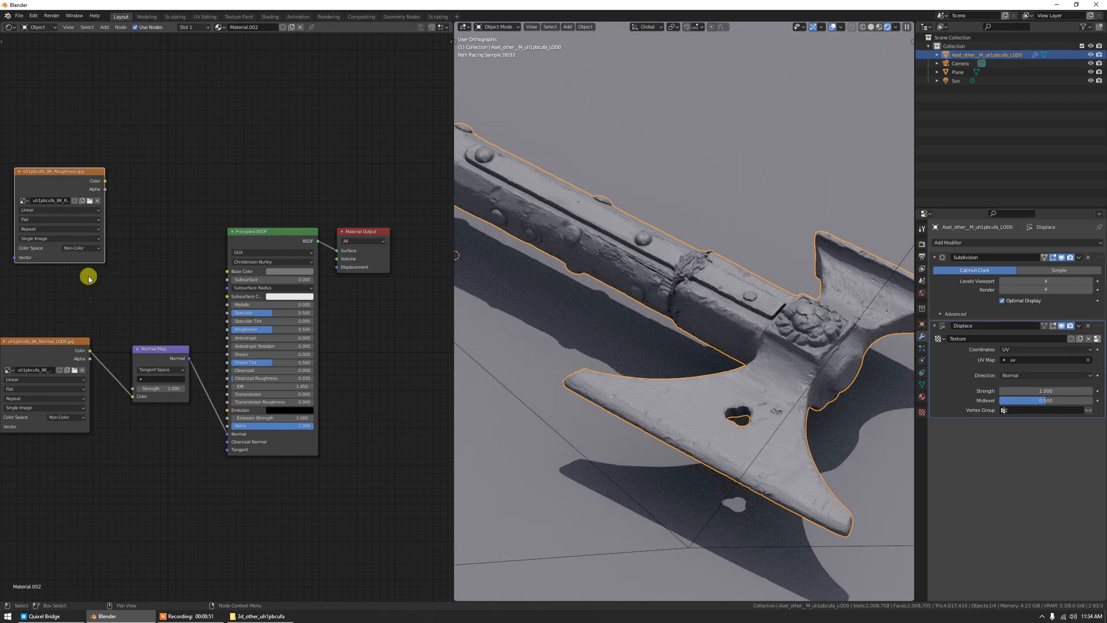
pyautogui.moveTo(106, 184); pyautogui.dragTo(228, 330)
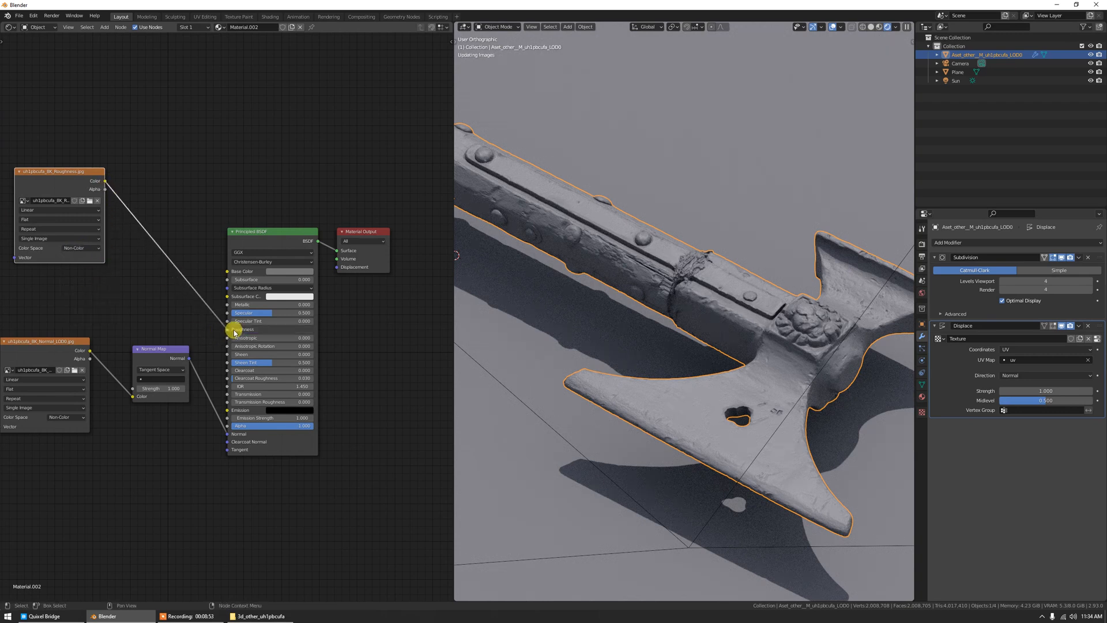
# Isolate the glossy reflections in the rendered viewport's render pass, orbit around the axe and hide the overlays.
pyautogui.click(897, 28)
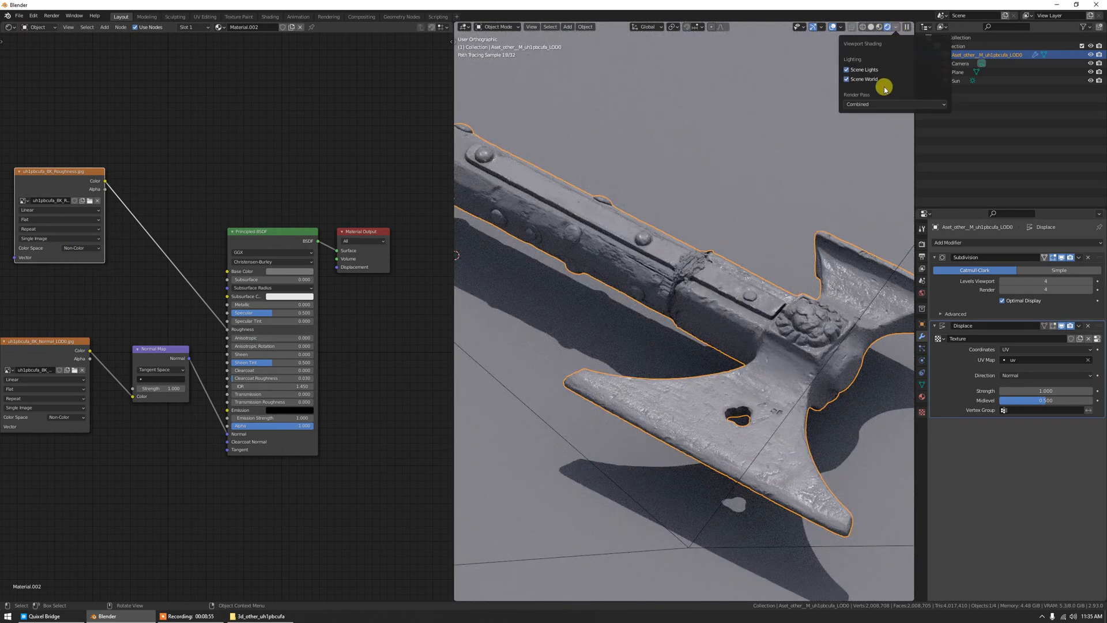
pyautogui.click(875, 105)
pyautogui.click(798, 156)
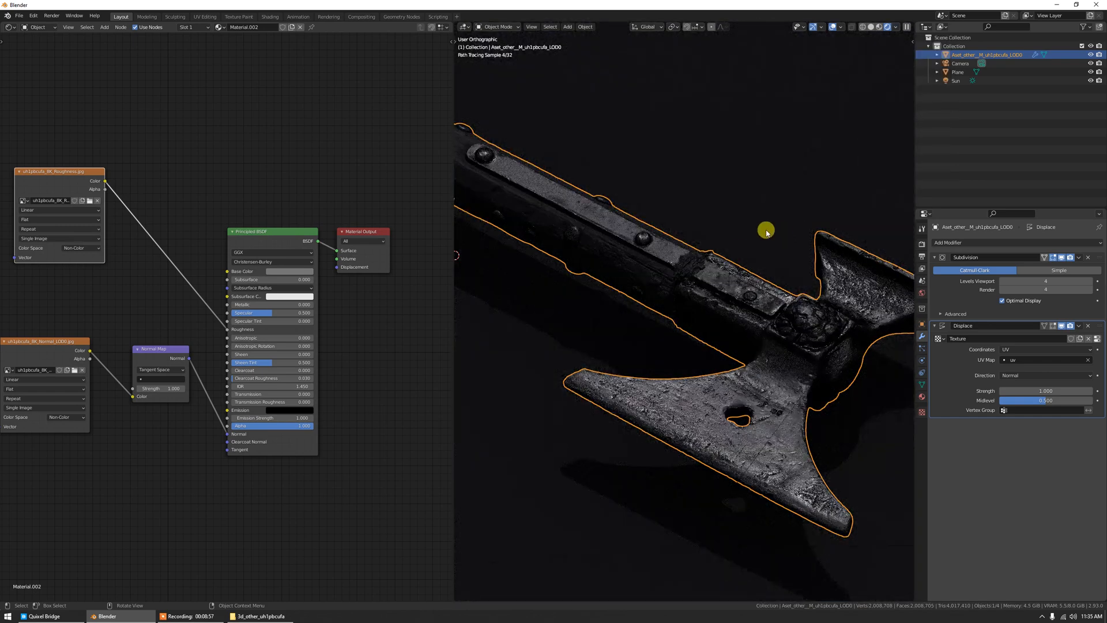
pyautogui.moveTo(700, 289)
pyautogui.mouseDown(button='middle')
pyautogui.moveTo(791, 291)
pyautogui.moveTo(789, 272)
pyautogui.mouseUp(button='middle')
pyautogui.press('z')
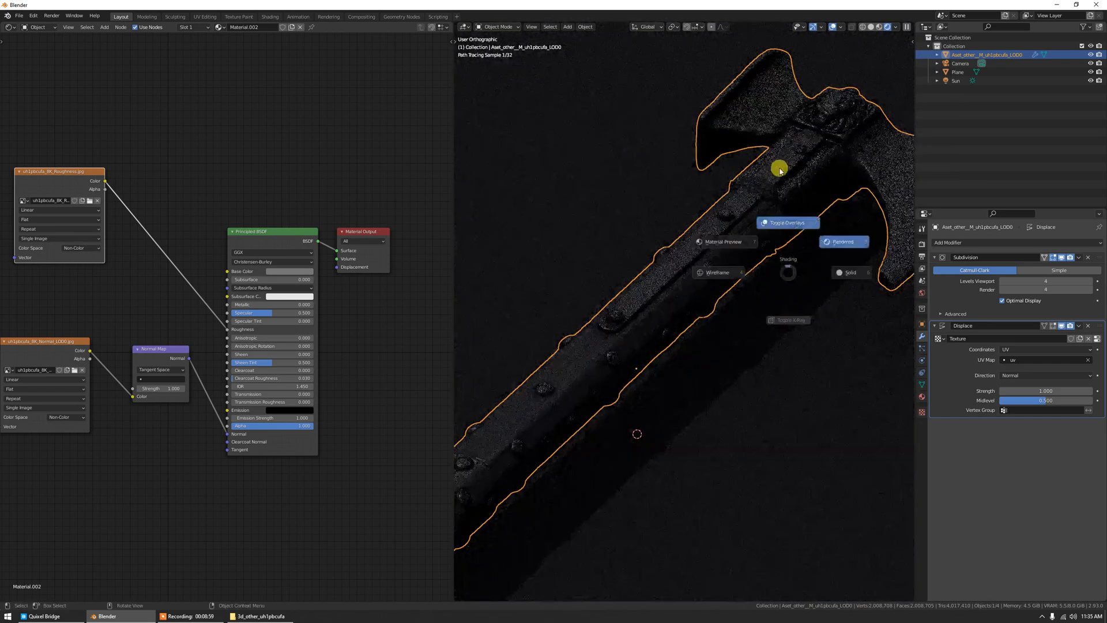
pyautogui.click(781, 174)
pyautogui.moveTo(808, 221)
pyautogui.keyDown('shift'); pyautogui.mouseDown(button='middle')
pyautogui.moveTo(745, 259)
pyautogui.moveTo(791, 234)
pyautogui.mouseUp(button='middle'); pyautogui.keyUp('shift')
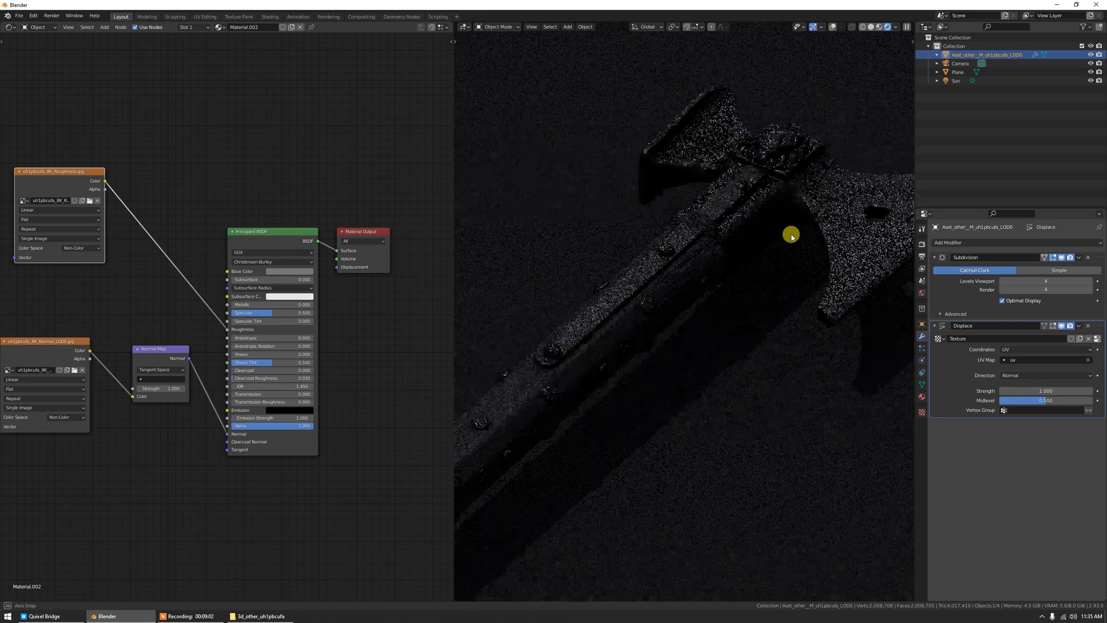
# Examine the roughness map's reflections on the axe's head and shaft in a maximized, fullscreen viewport from several angles.
pyautogui.click(73, 15)
pyautogui.click(116, 45)
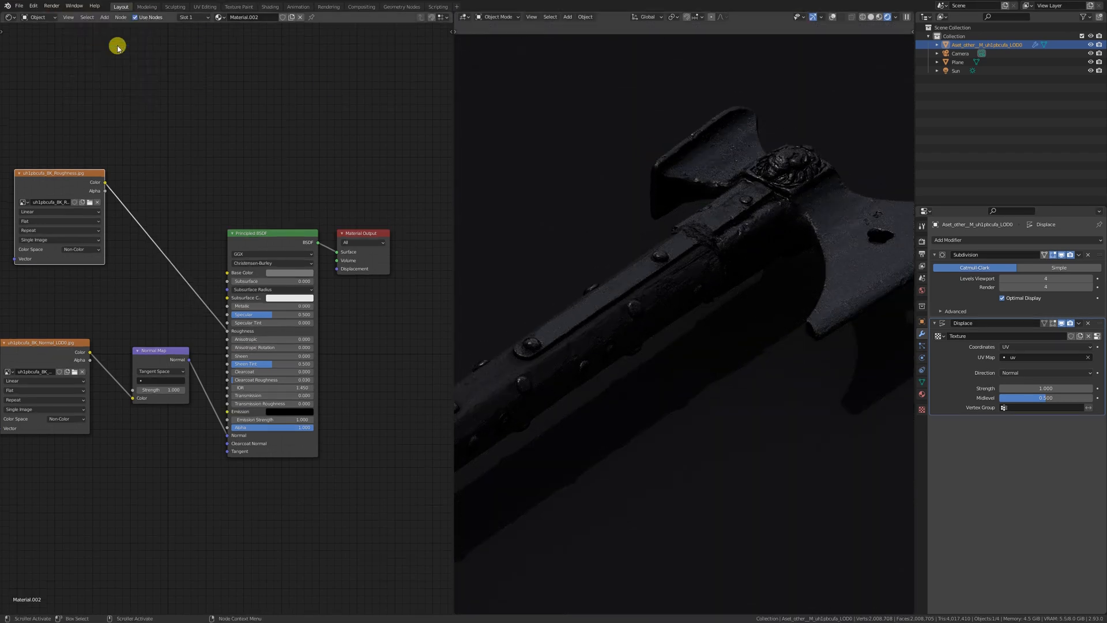
pyautogui.moveTo(735, 293); pyautogui.dragTo(685, 293, button='middle')
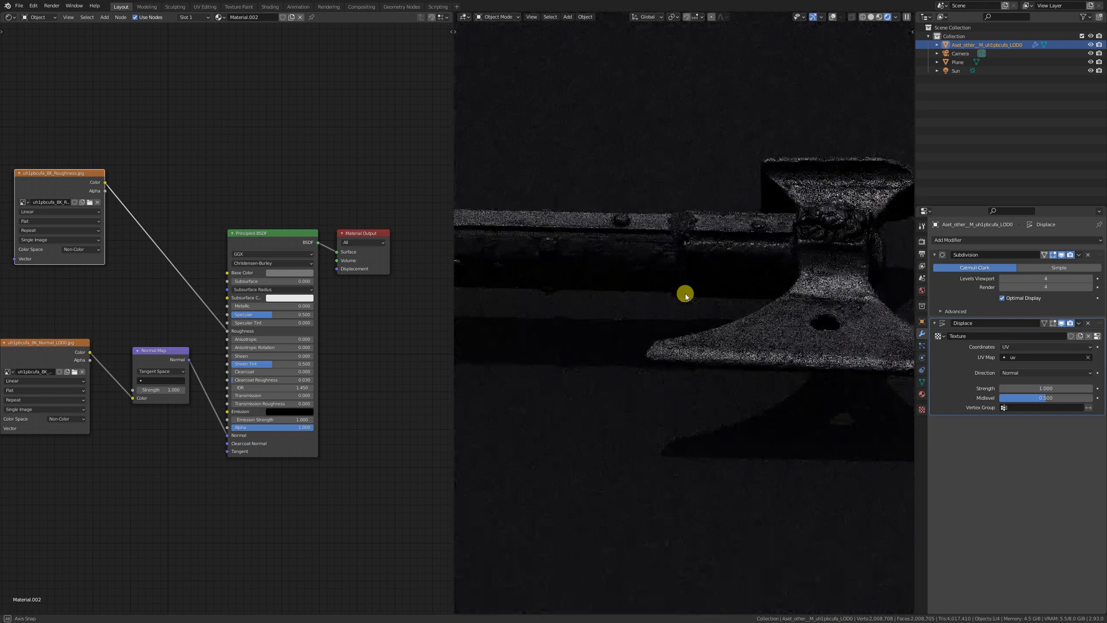
pyautogui.hotkey('ctrl', 'space')
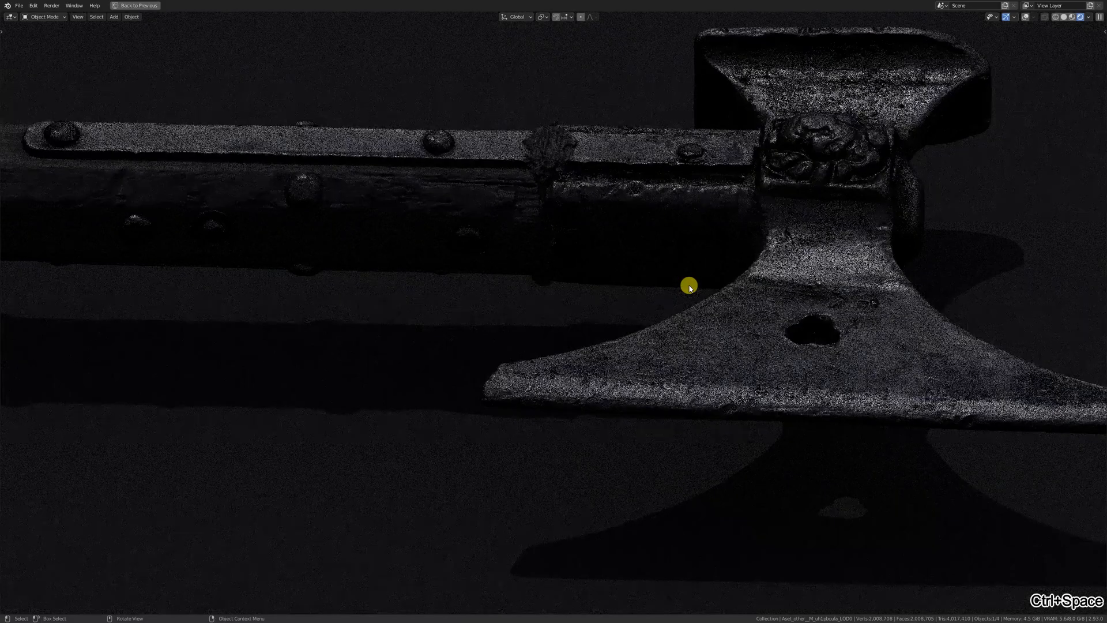
pyautogui.moveTo(608, 296); pyautogui.dragTo(667, 245, button='middle')
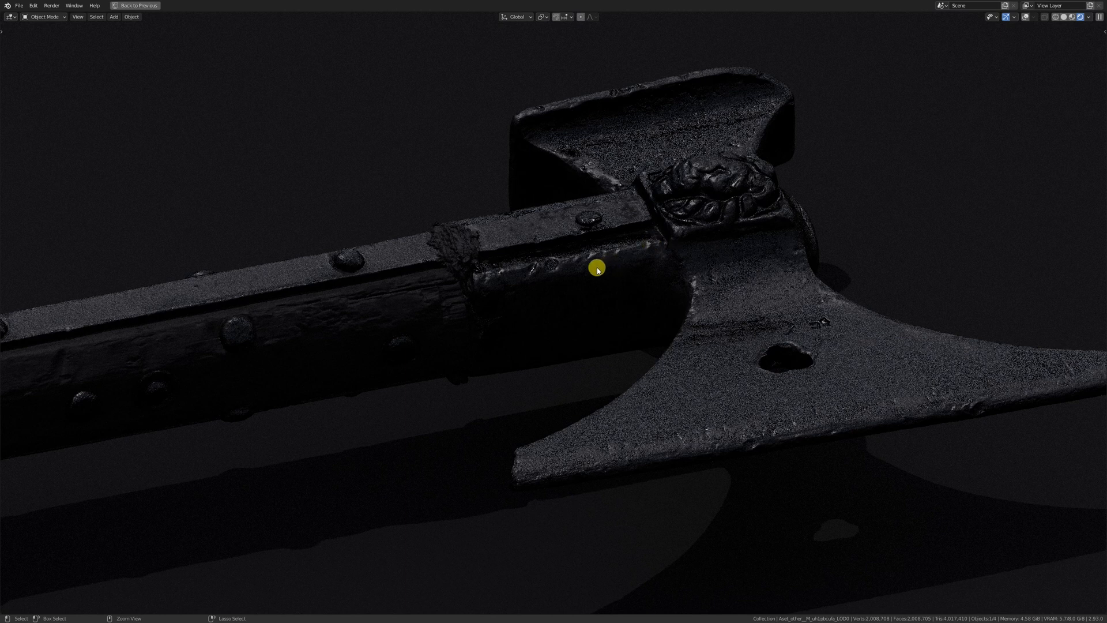
pyautogui.hotkey('ctrl', 'space')
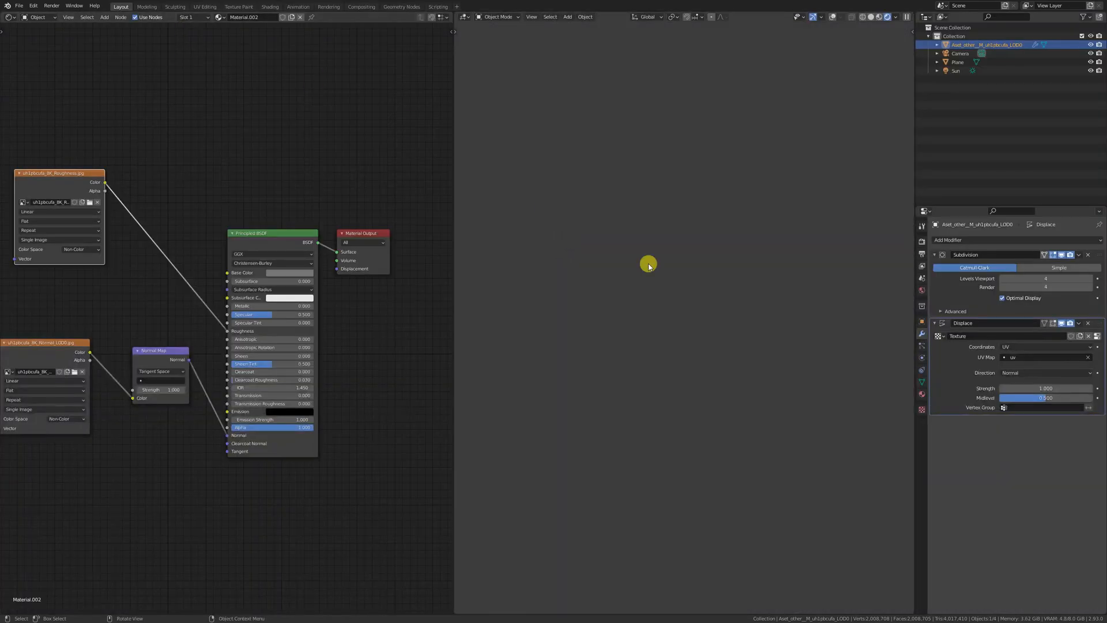
pyautogui.hotkey('ctrl', 'alt', 'space')
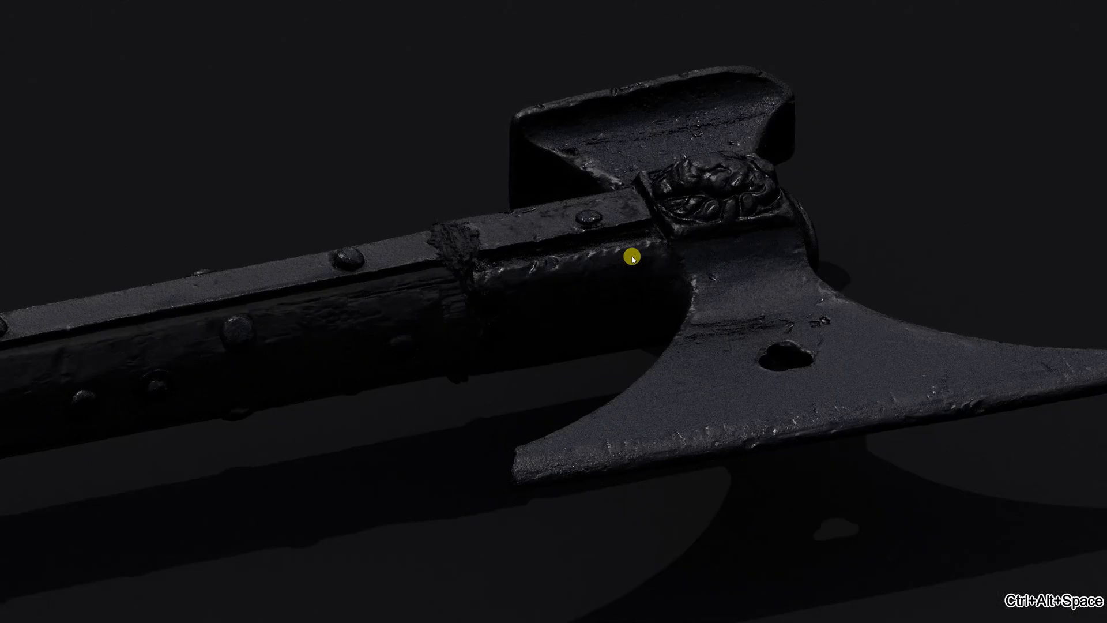
pyautogui.moveTo(648, 201); pyautogui.dragTo(527, 227, button='middle')
pyautogui.scroll(4, 531, 223)
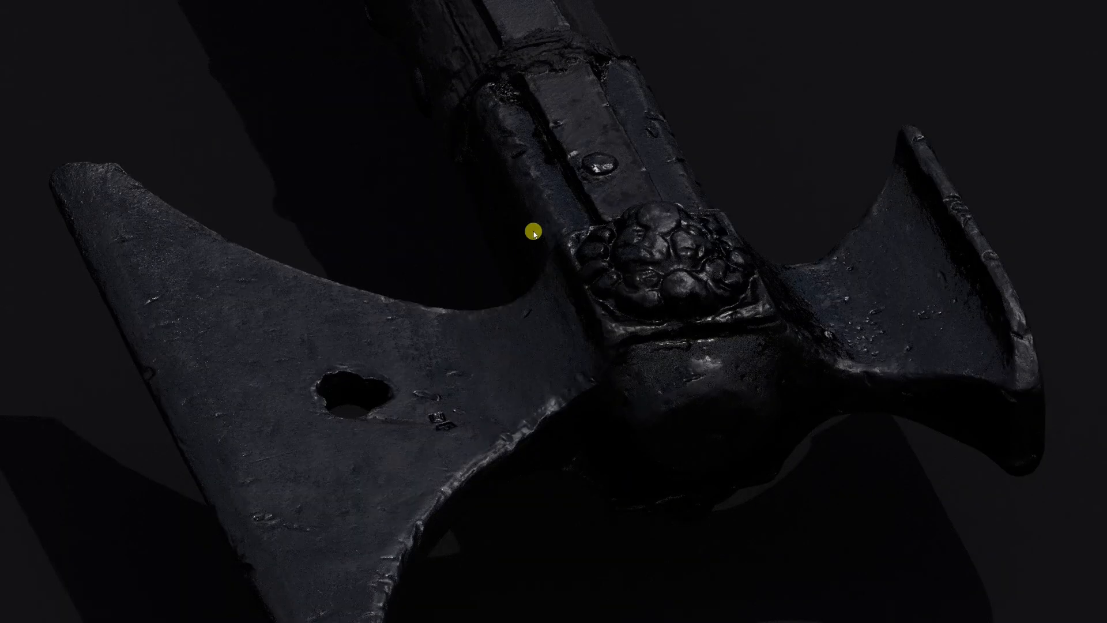
pyautogui.hotkey('ctrl', 'alt', 'space')
pyautogui.hotkey('ctrl', 'alt', 'space')
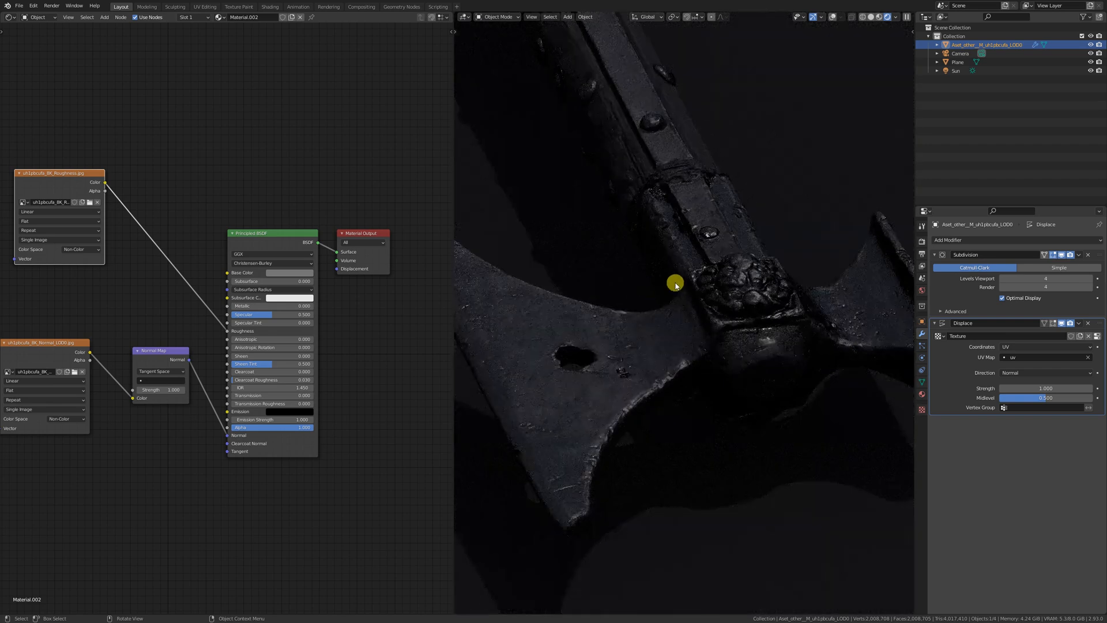
# Inspect the axe's reflections in Material Preview shading with the Specular Light render pass.
pyautogui.press('z')
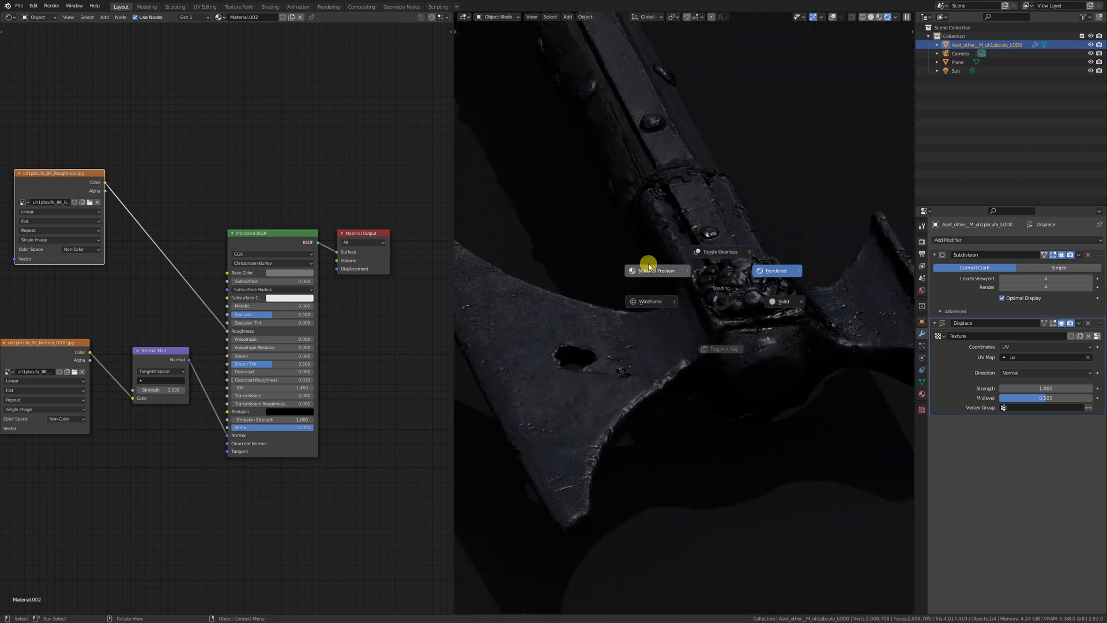
pyautogui.click(656, 270)
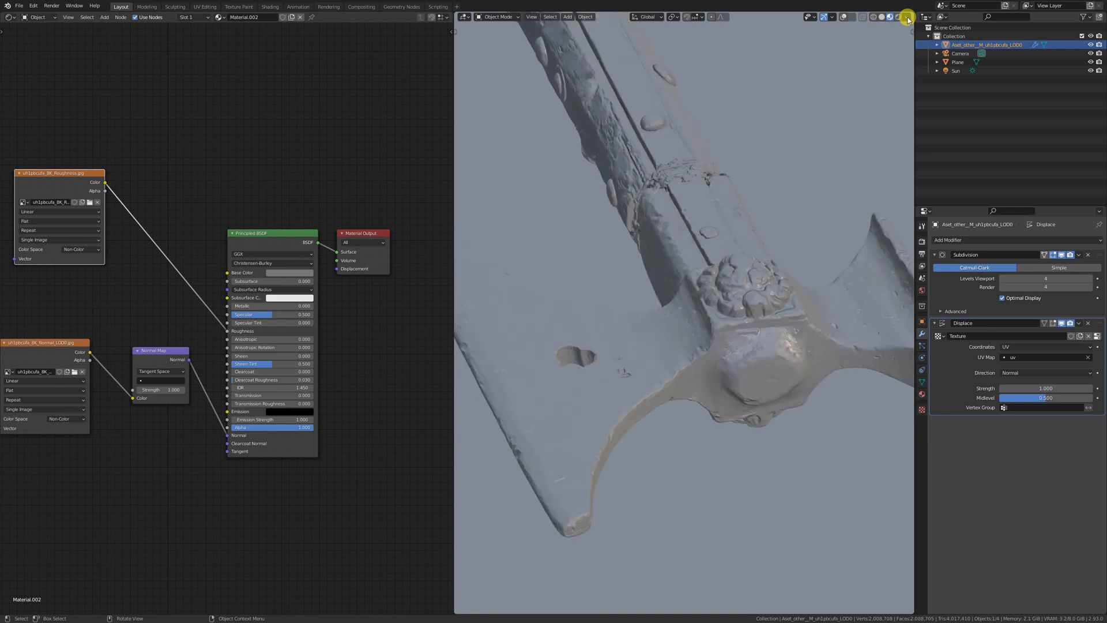
pyautogui.click(907, 17)
pyautogui.click(874, 165)
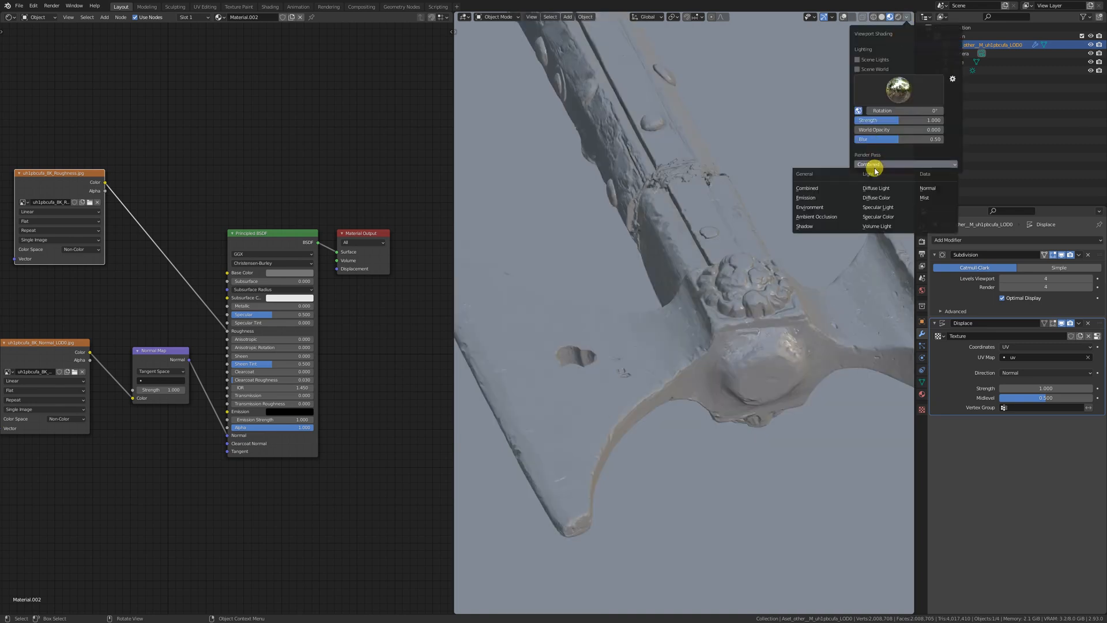
pyautogui.click(887, 207)
pyautogui.moveTo(643, 284)
pyautogui.mouseDown(button='middle')
pyautogui.moveTo(742, 323)
pyautogui.moveTo(840, 316)
pyautogui.moveTo(824, 294)
pyautogui.moveTo(694, 316)
pyautogui.mouseUp(button='middle')
# Restore the Combined render pass in Material Preview and return the viewport to rendered shading.
pyautogui.click(908, 17)
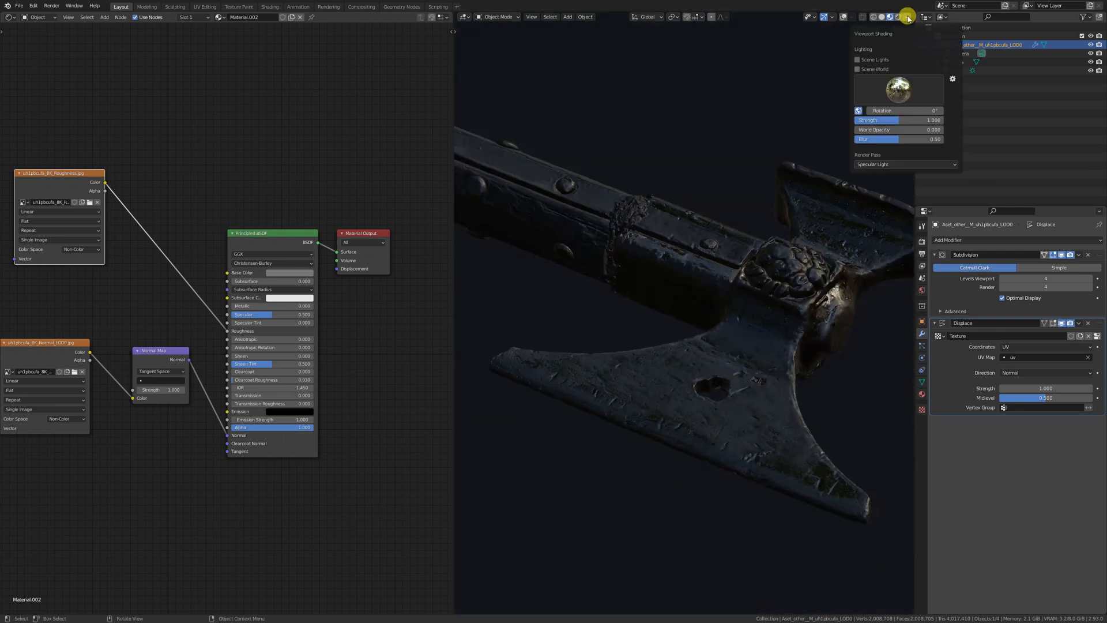
pyautogui.click(883, 165)
pyautogui.click(808, 184)
pyautogui.press('z')
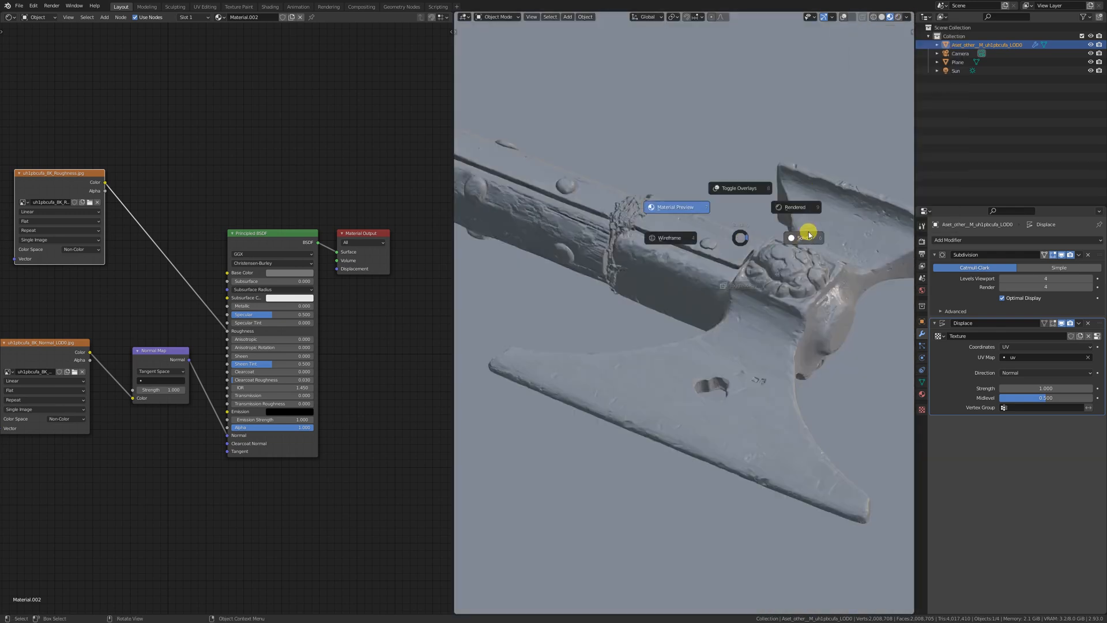
pyautogui.click(809, 235)
pyautogui.press('z')
pyautogui.click(773, 227)
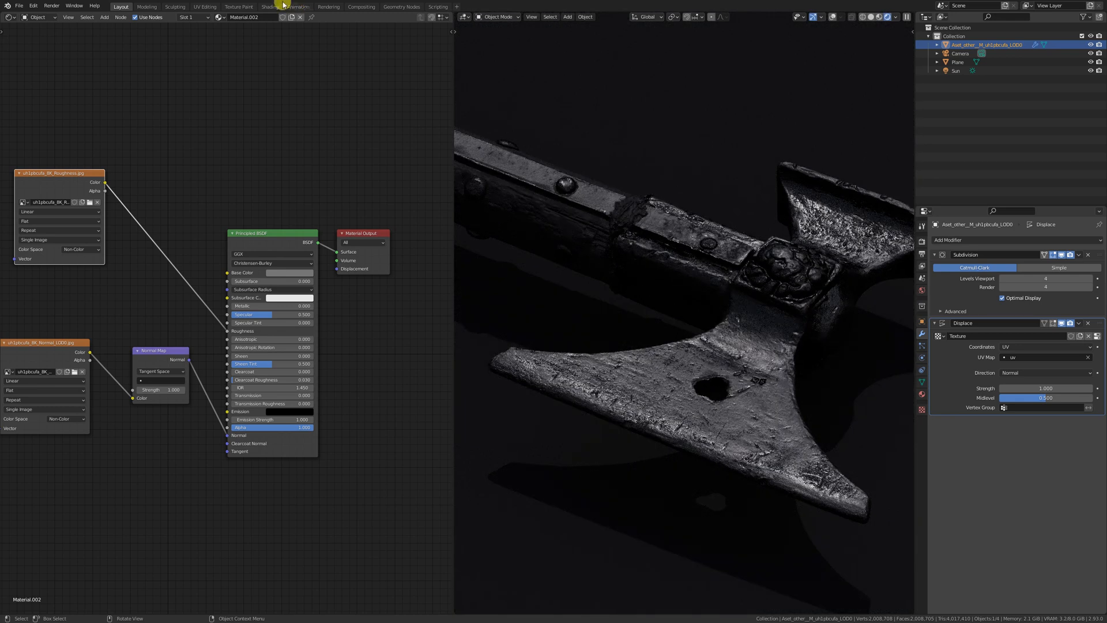
# Leave the fullscreen window, add uh1pbcufa_8K_Albedo.jpg as an image texture and connect its color to the Principled BSDF's Base Color.
pyautogui.click(74, 10)
pyautogui.click(109, 45)
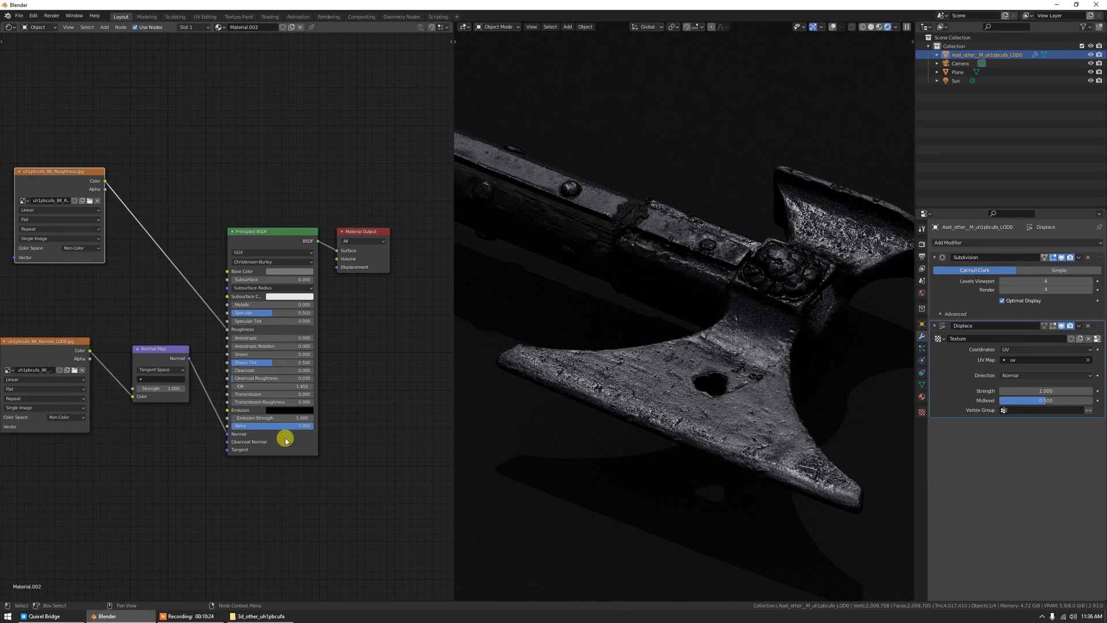
pyautogui.click(263, 616)
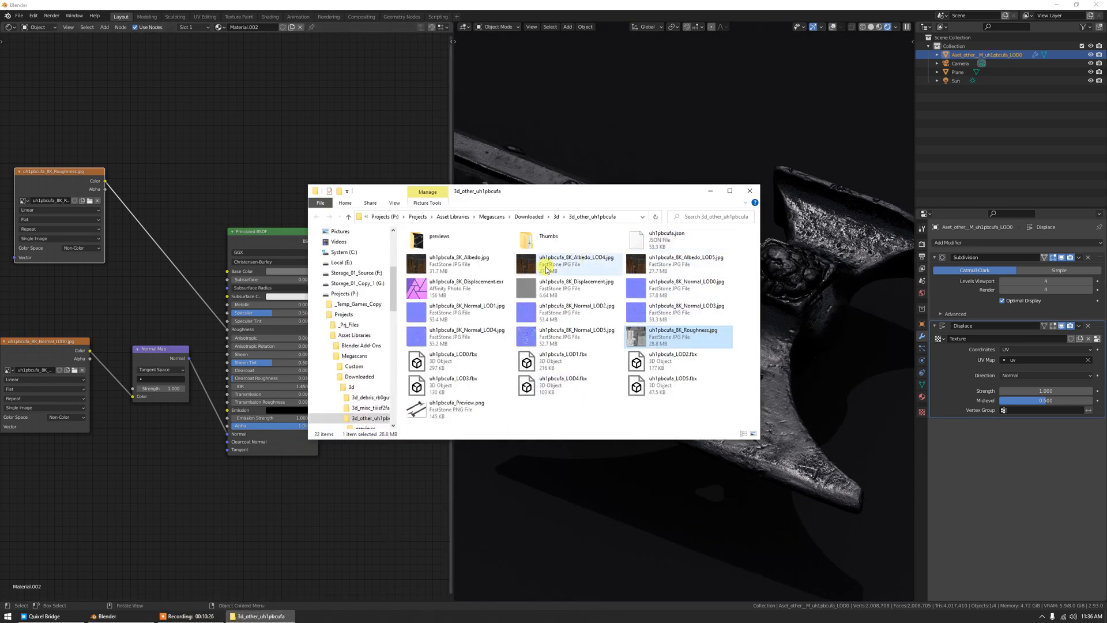
pyautogui.click(442, 262)
pyautogui.moveTo(62, 91); pyautogui.dragTo(228, 271)
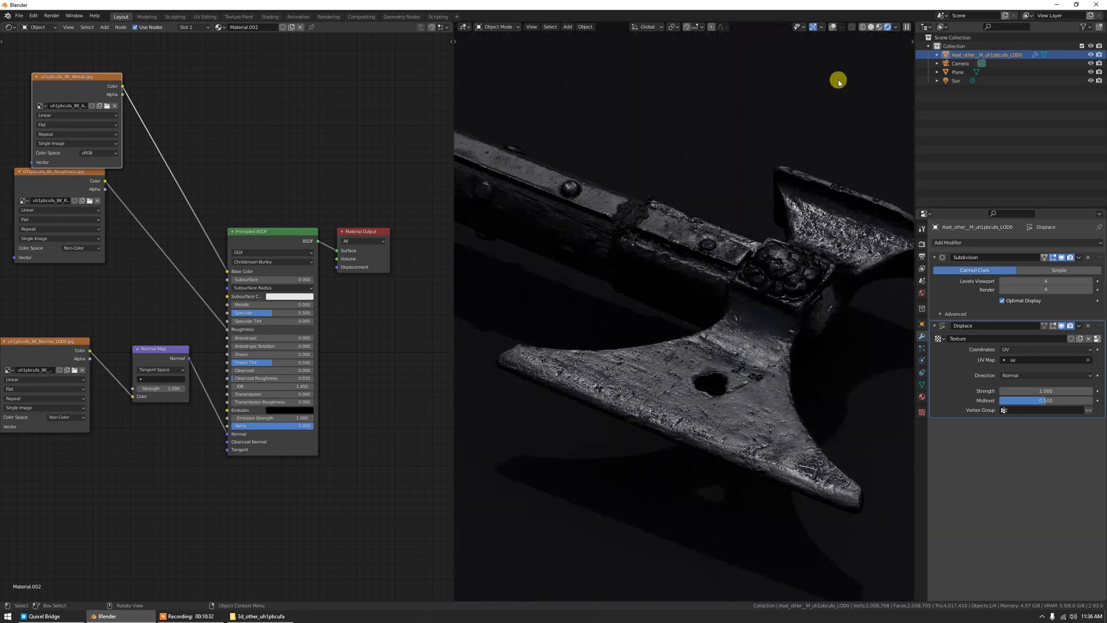
# Set the rendered viewport's render pass back to Combined and look at the textured axe up close.
pyautogui.click(896, 27)
pyautogui.click(888, 105)
pyautogui.click(741, 118)
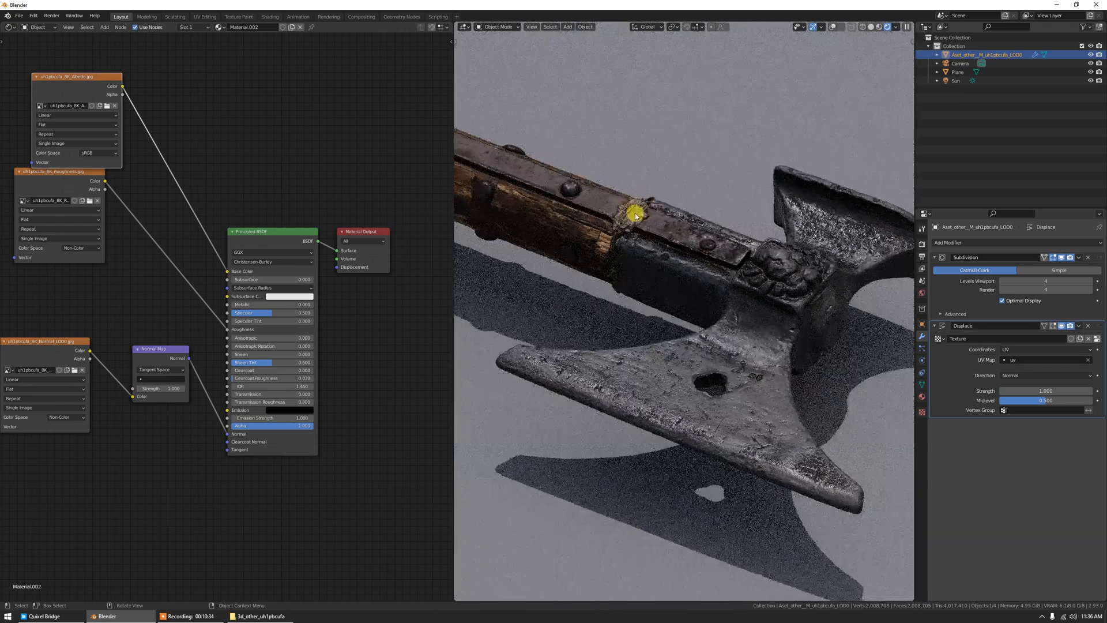
pyautogui.scroll(3, 716, 274)
pyautogui.moveTo(692, 260)
pyautogui.mouseDown(button='middle')
pyautogui.moveTo(698, 276)
pyautogui.moveTo(678, 259)
pyautogui.mouseUp(button='middle')
# Show the overlays again in camera view and scale the ground plane up to cover the background.
pyautogui.press('KP_0')
pyautogui.moveTo(737, 285)
pyautogui.mouseDown(button='middle')
pyautogui.moveTo(712, 276)
pyautogui.moveTo(766, 274)
pyautogui.moveTo(714, 285)
pyautogui.mouseUp(button='middle')
pyautogui.scroll(-5, 742, 257)
pyautogui.click(739, 258)
pyautogui.press('z')
pyautogui.click(737, 164)
pyautogui.press('s')
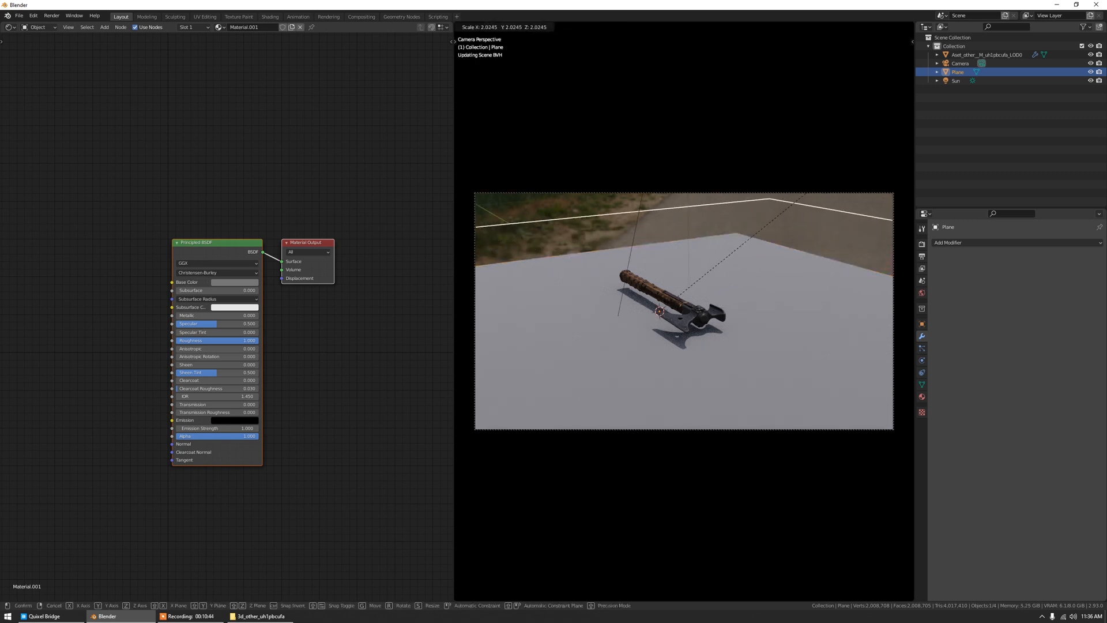
pyautogui.click(700, 328)
# Set the camera's focal length to 85 mm and reframe the shot so the axe fills the frame.
pyautogui.scroll(5, 701, 334)
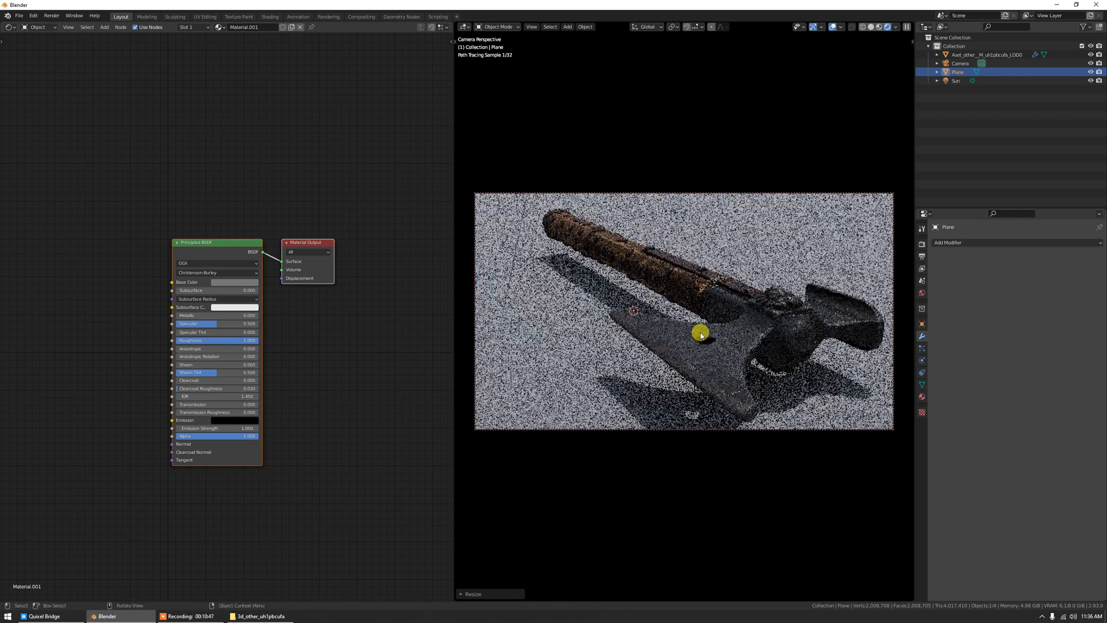
pyautogui.keyDown('shift'); pyautogui.moveTo(754, 338); pyautogui.dragTo(727, 330, button='middle'); pyautogui.keyUp('shift')
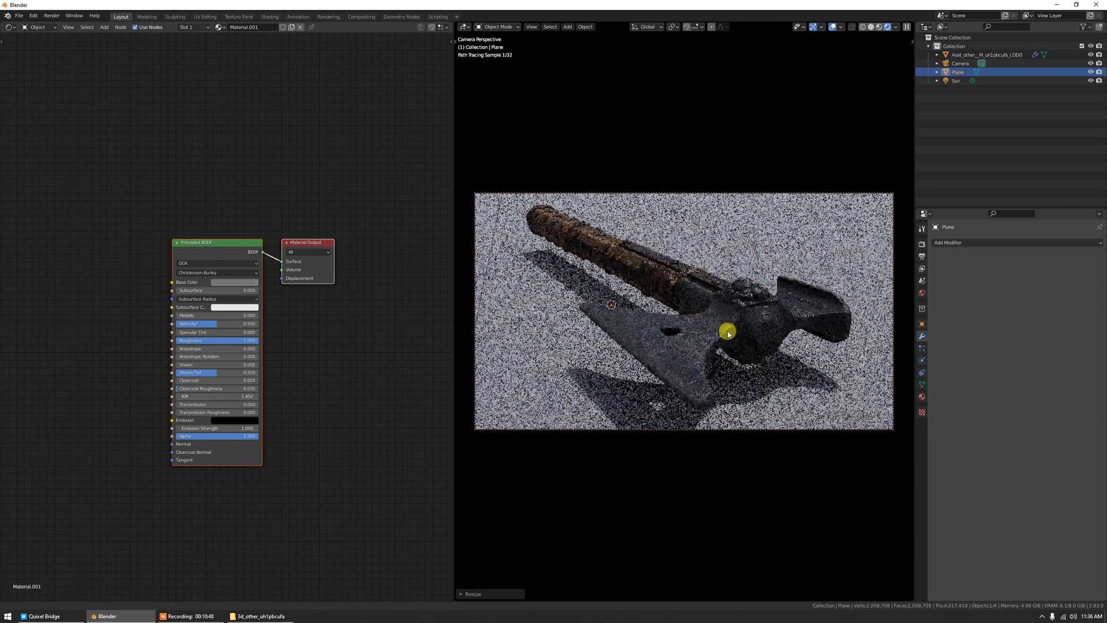
pyautogui.click(614, 194)
pyautogui.click(921, 362)
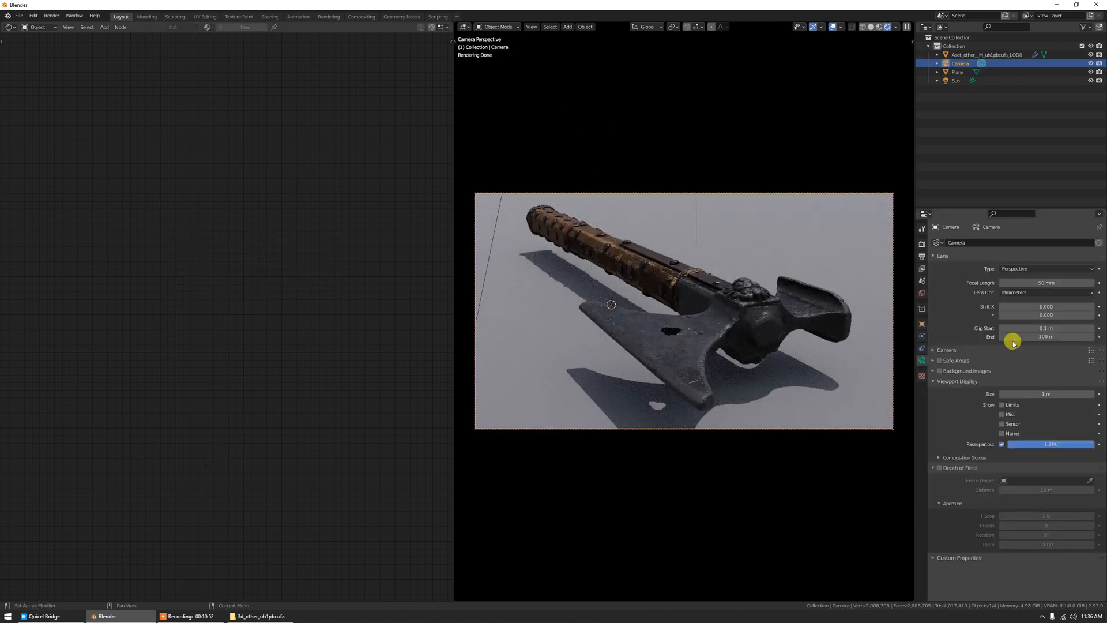
pyautogui.click(1035, 283)
pyautogui.write('85')
pyautogui.press('Return')
pyautogui.scroll(-4, 767, 285)
pyautogui.moveTo(699, 287)
pyautogui.mouseDown(button='middle')
pyautogui.moveTo(690, 284)
pyautogui.moveTo(699, 292)
pyautogui.mouseUp(button='middle')
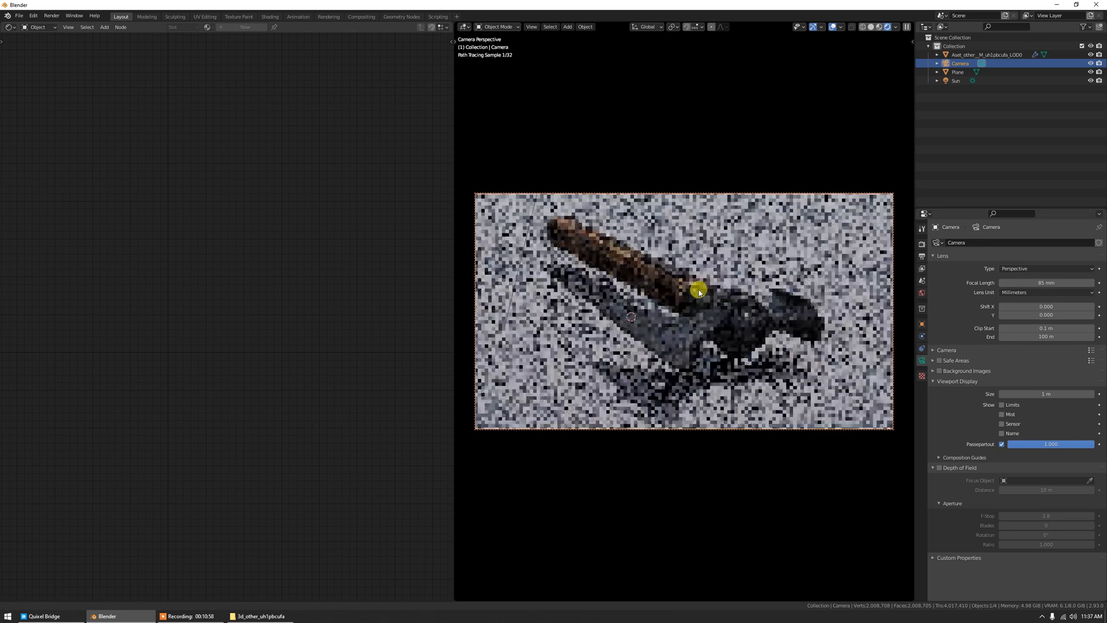
pyautogui.scroll(2, 709, 294)
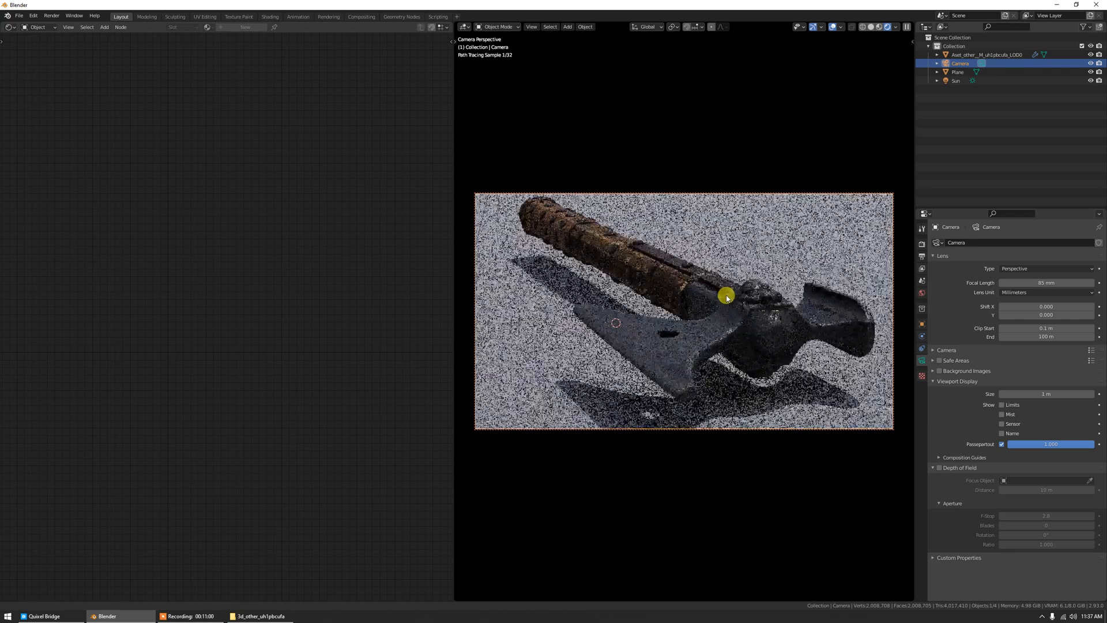
pyautogui.keyDown('shift'); pyautogui.moveTo(727, 296); pyautogui.dragTo(725, 300, button='middle'); pyautogui.keyUp('shift')
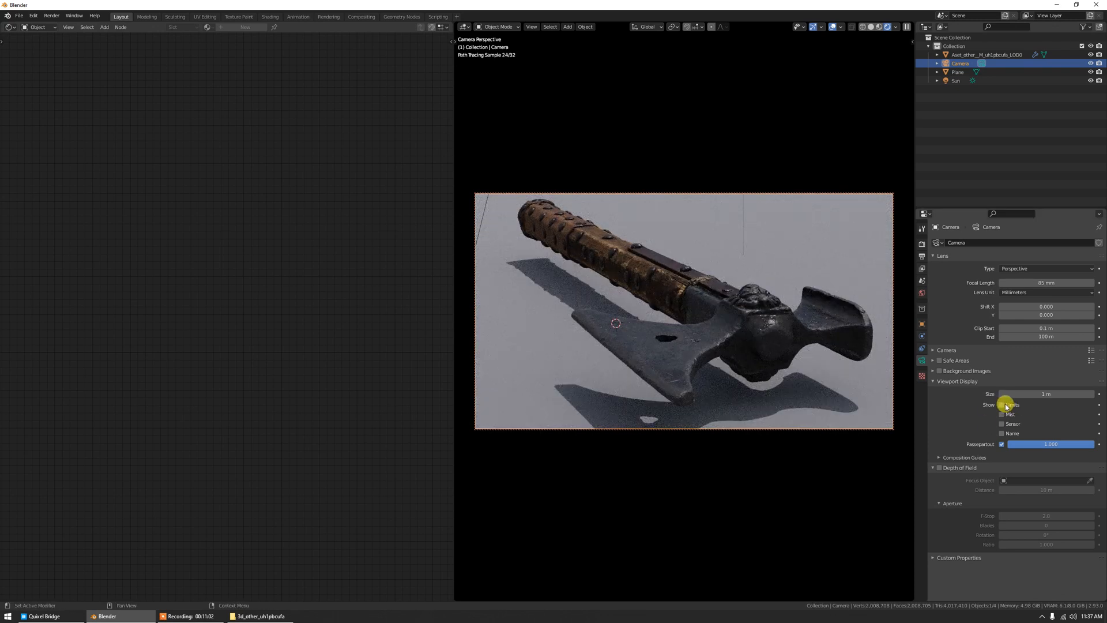
# Enable the camera's Limits display and turn the node editor into a 3D viewport showing the camera and axe.
pyautogui.click(1003, 405)
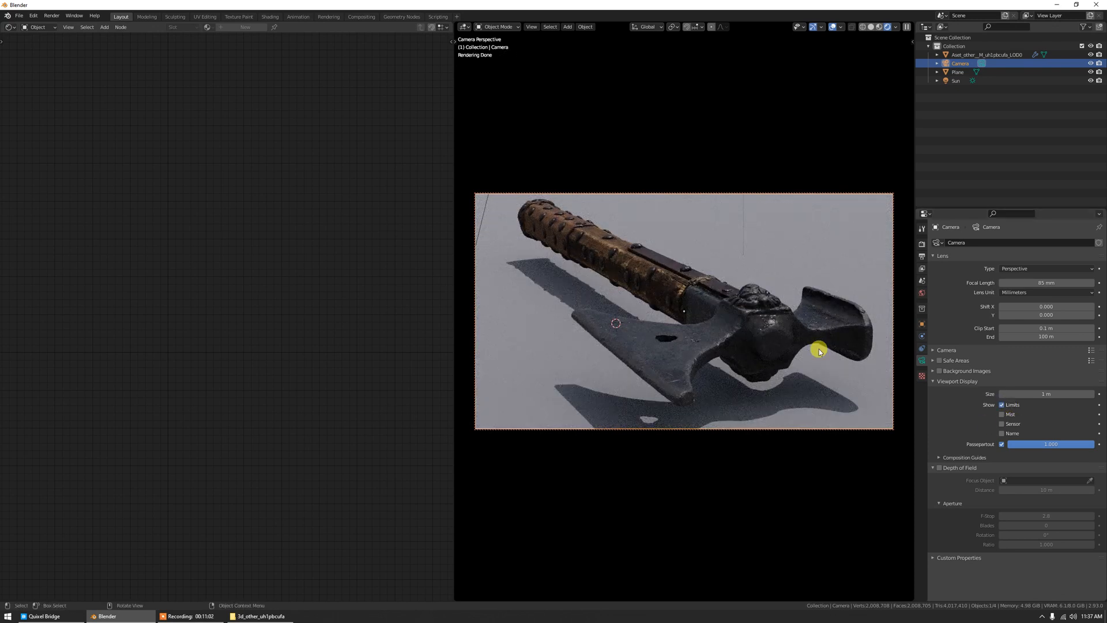
pyautogui.click(11, 27)
pyautogui.click(26, 49)
pyautogui.moveTo(277, 225)
pyautogui.mouseDown(button='middle')
pyautogui.moveTo(269, 257)
pyautogui.moveTo(182, 250)
pyautogui.moveTo(217, 247)
pyautogui.moveTo(122, 266)
pyautogui.mouseUp(button='middle')
pyautogui.scroll(-5, 194, 249)
pyautogui.press('z')
pyautogui.scroll(-4, 122, 265)
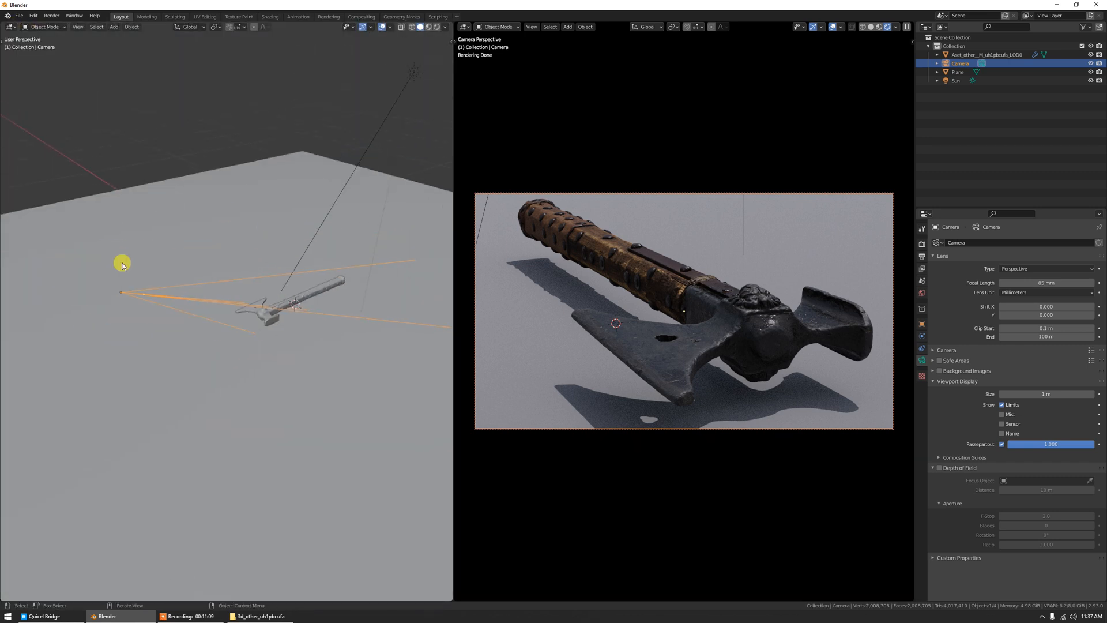
# Enable the camera's depth of field and set its focus distance to 1 m.
pyautogui.click(940, 467)
pyautogui.scroll(3, 317, 296)
pyautogui.doubleClick(1056, 488)
pyautogui.write('1')
pyautogui.press('Return')
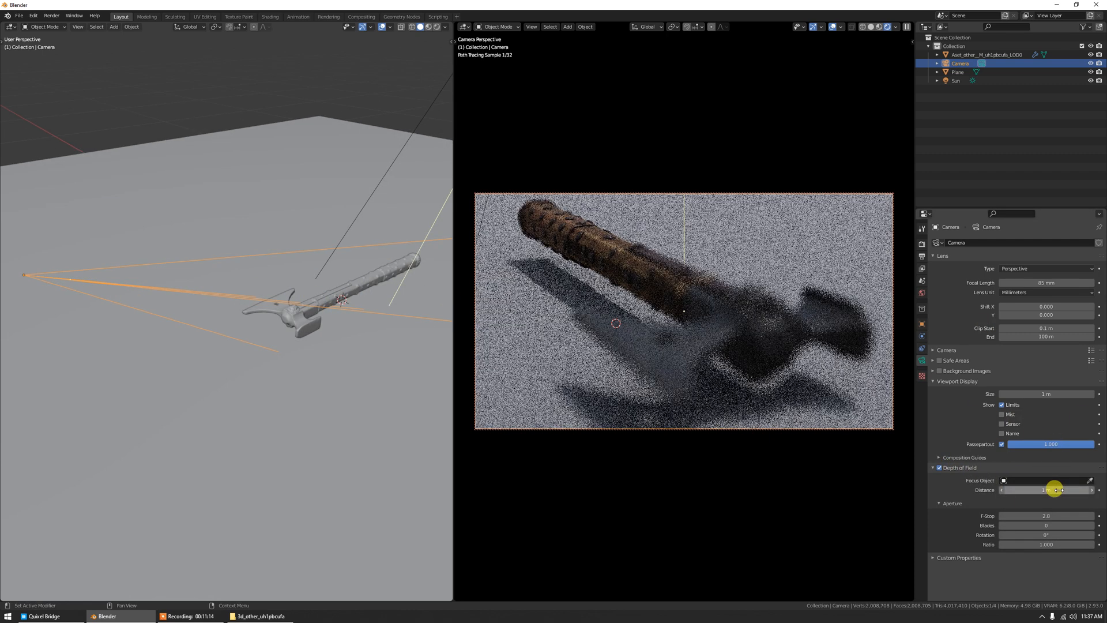
# Pull the camera's focus point back onto the axe head, at a distance of about 0.65 m.
pyautogui.keyDown('shift'); pyautogui.moveTo(375, 291); pyautogui.dragTo(297, 323, button='middle'); pyautogui.keyUp('shift')
pyautogui.moveTo(316, 333); pyautogui.dragTo(198, 333)
pyautogui.moveTo(198, 334)
pyautogui.mouseDown(button='middle')
pyautogui.moveTo(254, 321)
pyautogui.moveTo(359, 326)
pyautogui.moveTo(346, 317)
pyautogui.moveTo(217, 323)
pyautogui.mouseUp(button='middle')
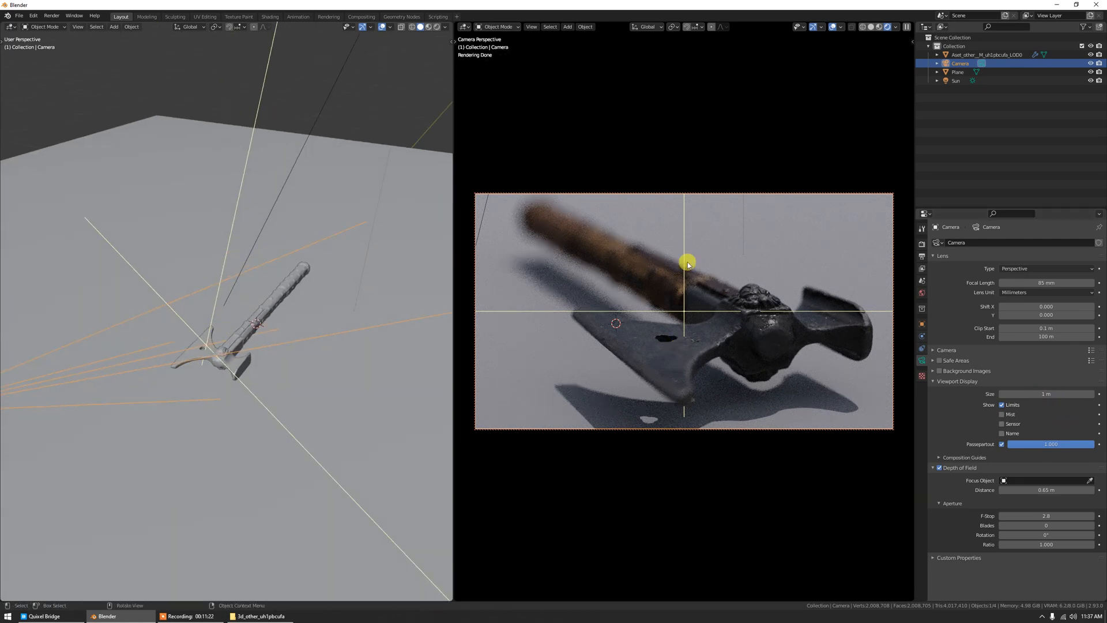
# Try an F-Stop of 8 for the camera's depth of field.
pyautogui.click(1049, 516)
pyautogui.write('8')
pyautogui.press('Return')
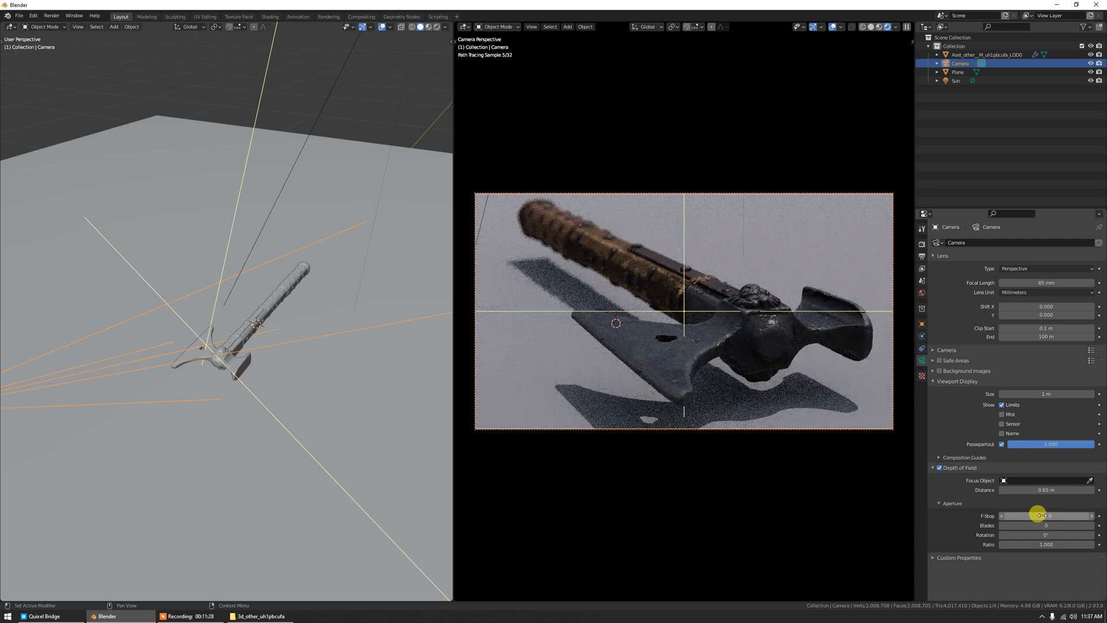
# Set the camera's depth of field F-Stop to 16.
pyautogui.moveTo(1038, 515); pyautogui.dragTo(1055, 515)
pyautogui.write('16')
pyautogui.press('Return')
pyautogui.moveTo(325, 382)
pyautogui.mouseDown(button='middle')
pyautogui.moveTo(271, 375)
pyautogui.moveTo(323, 380)
pyautogui.mouseUp(button='middle')
# Review the scene's render settings, output settings and enabled view layer passes.
pyautogui.click(922, 243)
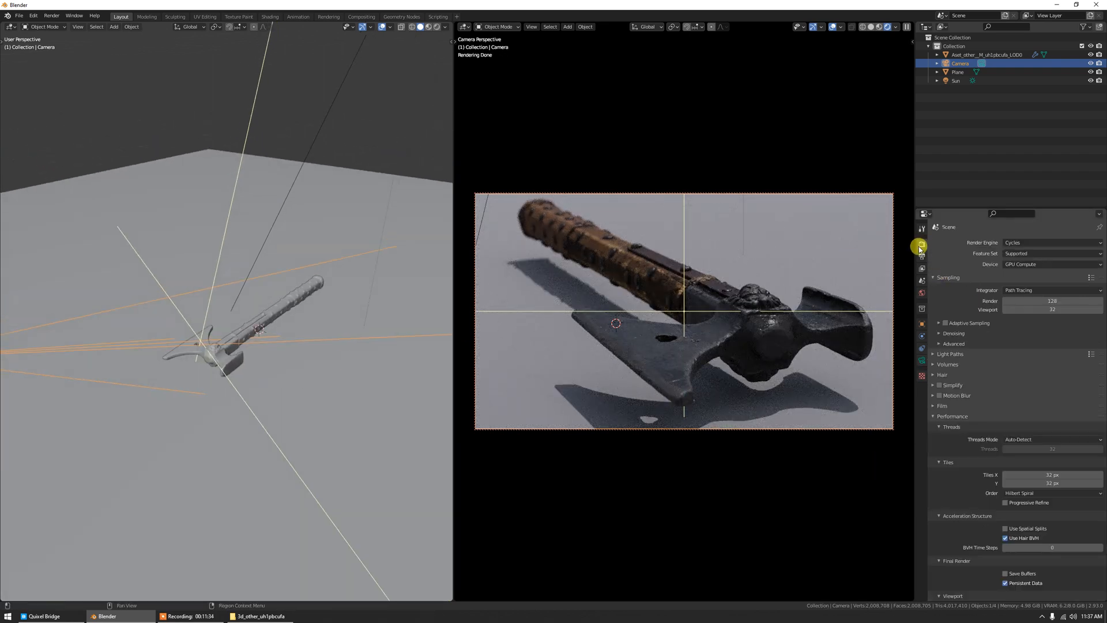
pyautogui.click(922, 254)
pyautogui.click(922, 268)
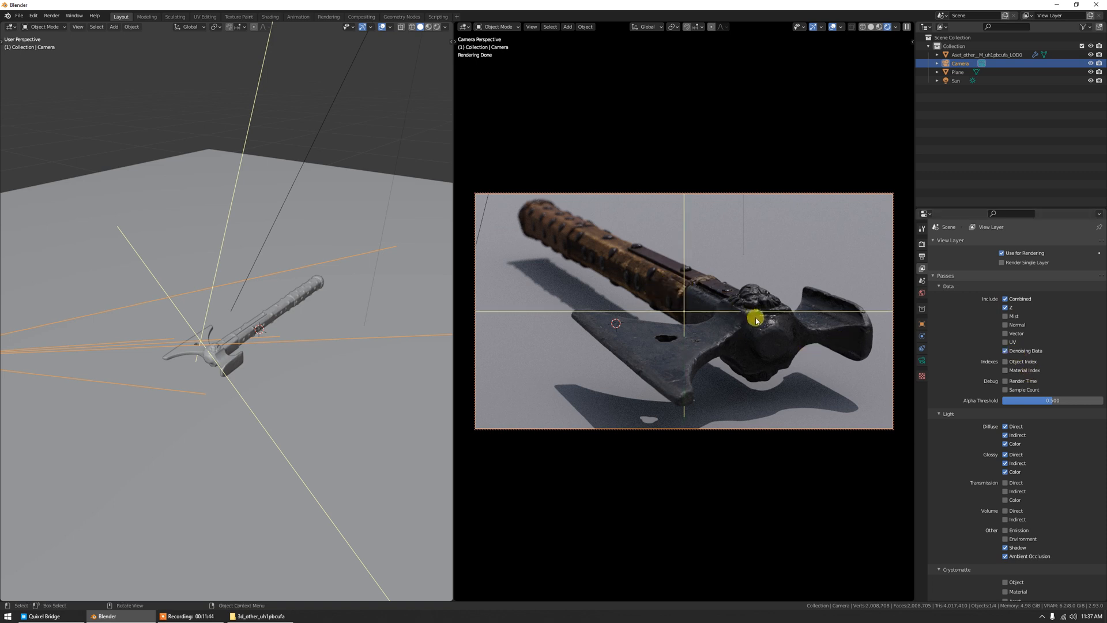
pyautogui.click(922, 244)
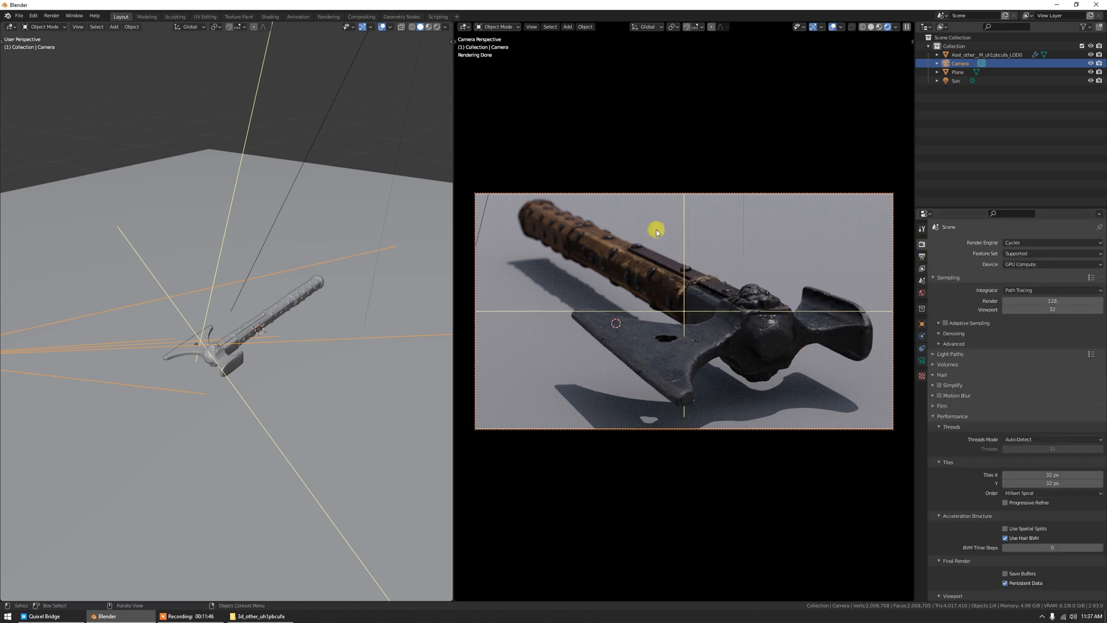
# Re-aim the Sun light so that it backlights the axe, casting its shadow toward the camera and giving the metal edges bright highlights.
pyautogui.moveTo(286, 273); pyautogui.dragTo(188, 113, button='middle')
pyautogui.click(185, 111)
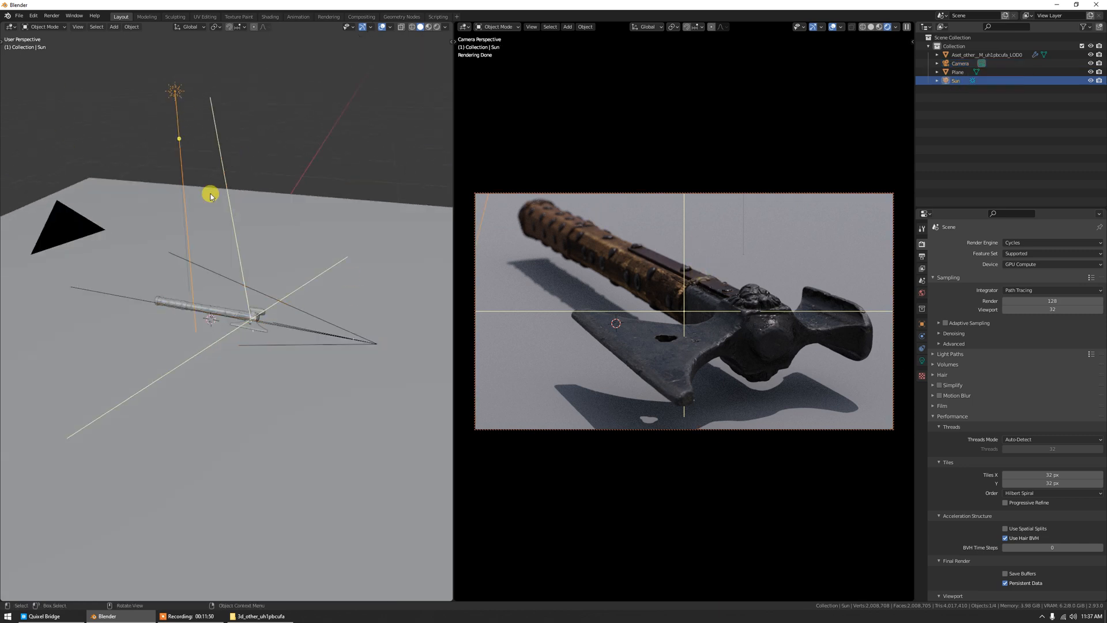
pyautogui.moveTo(177, 136); pyautogui.dragTo(153, 127)
pyautogui.moveTo(154, 173); pyautogui.dragTo(337, 274, button='middle')
pyautogui.moveTo(127, 257); pyautogui.dragTo(92, 257)
pyautogui.moveTo(92, 257); pyautogui.dragTo(203, 235, button='middle')
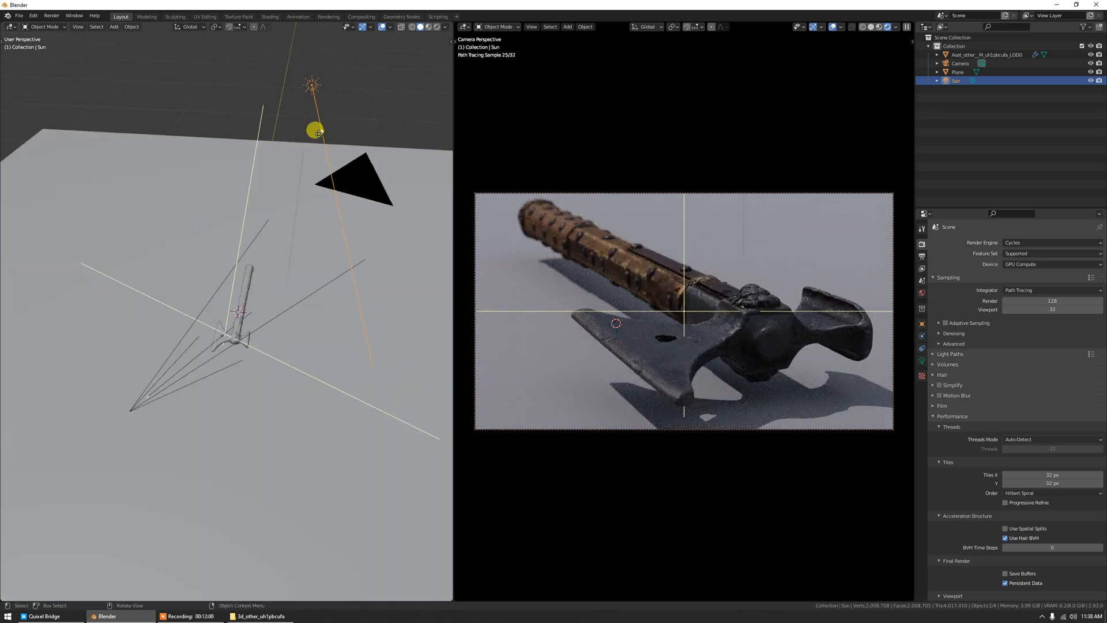
pyautogui.moveTo(317, 132); pyautogui.dragTo(287, 127)
pyautogui.moveTo(243, 240); pyautogui.dragTo(177, 254, button='middle')
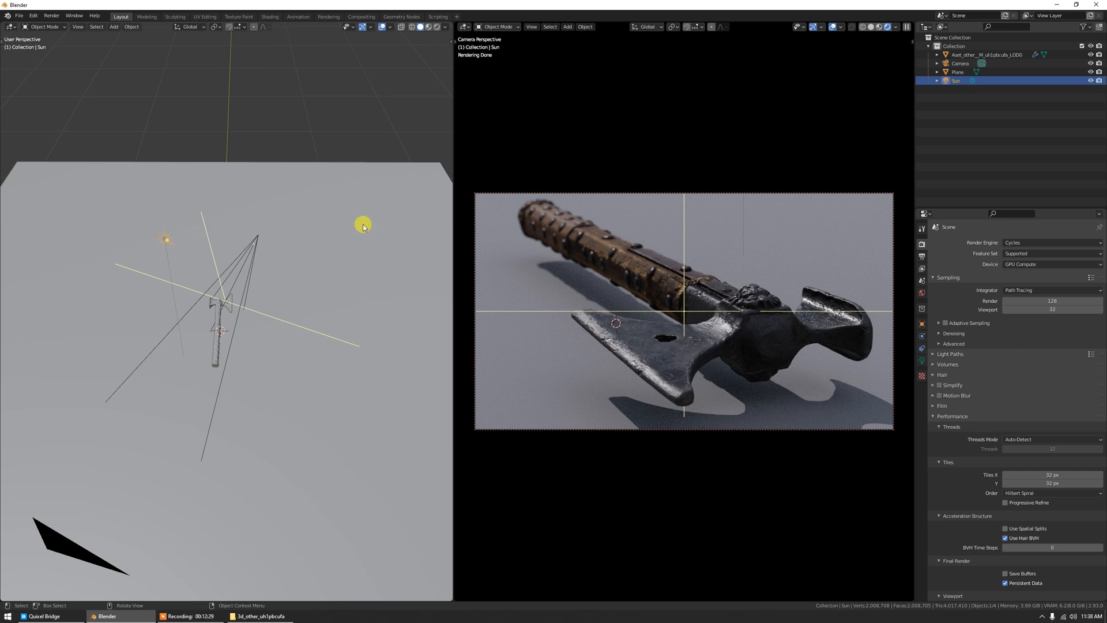
# Set the camera view to solid shading and turn the other 3D viewport into a Compositor.
pyautogui.press('z')
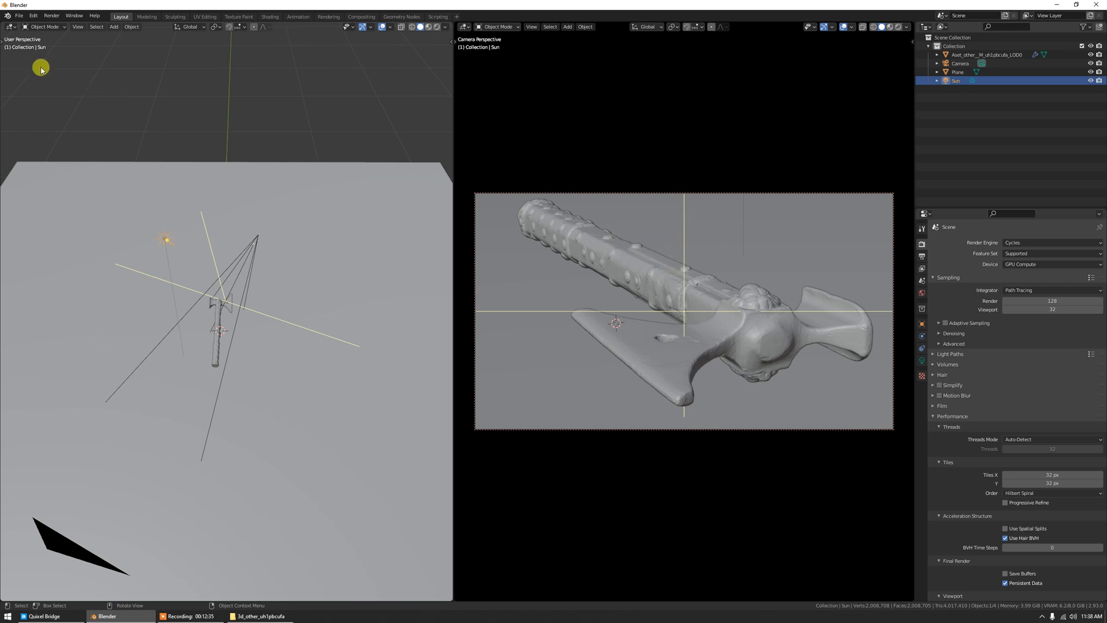
pyautogui.click(11, 27)
pyautogui.click(38, 75)
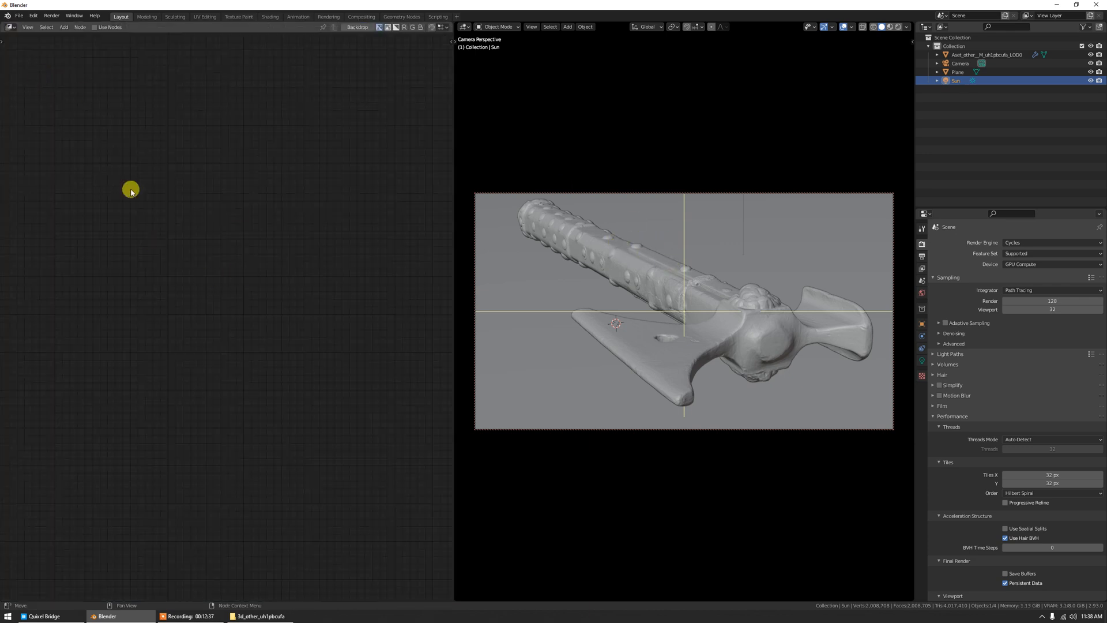
# Start rendering the image and enable the compositing node tree.
pyautogui.click(51, 16)
pyautogui.click(101, 31)
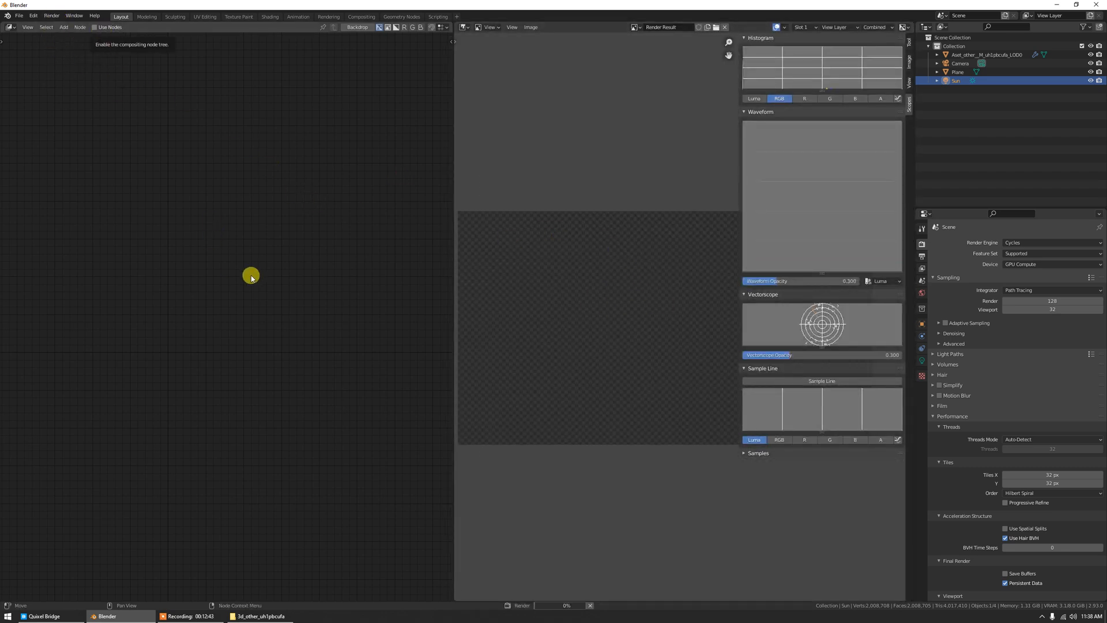
pyautogui.moveTo(365, 323); pyautogui.dragTo(219, 302, button='middle')
# Add a Denoise node and arrange it between the Render Layers and Composite nodes.
pyautogui.hotkey('shift', 'a')
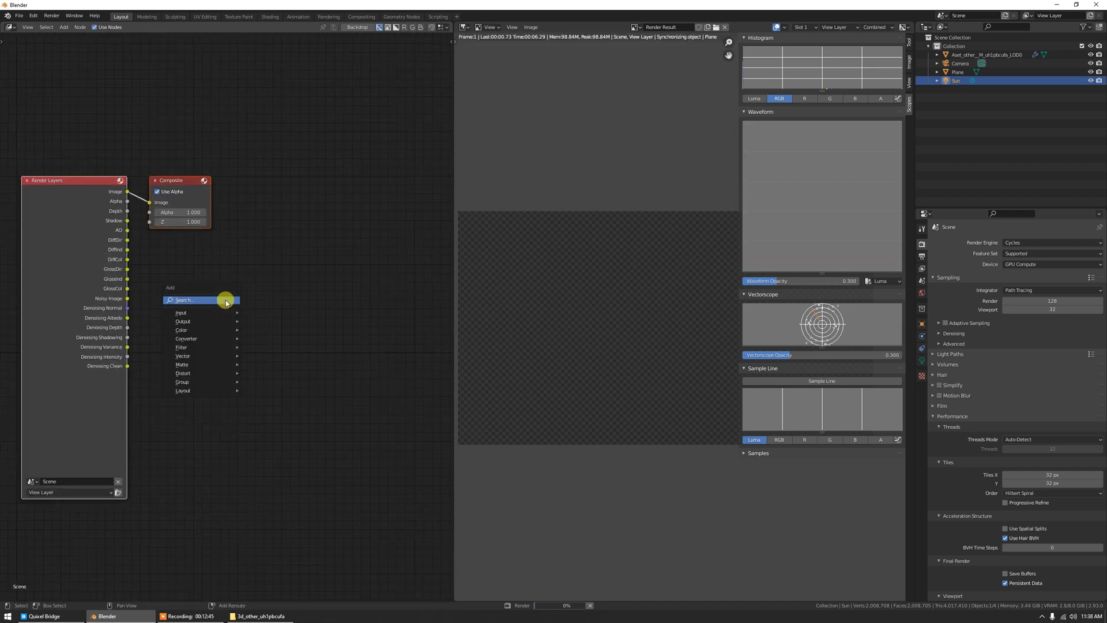
pyautogui.click(224, 299)
pyautogui.write('denoise')
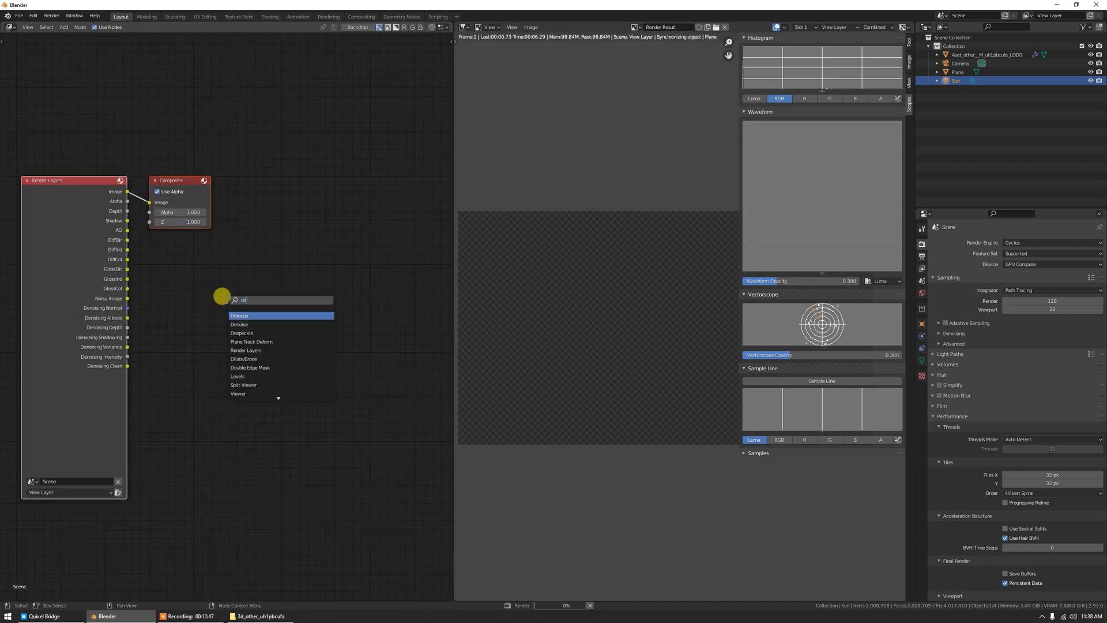
pyautogui.press('Return')
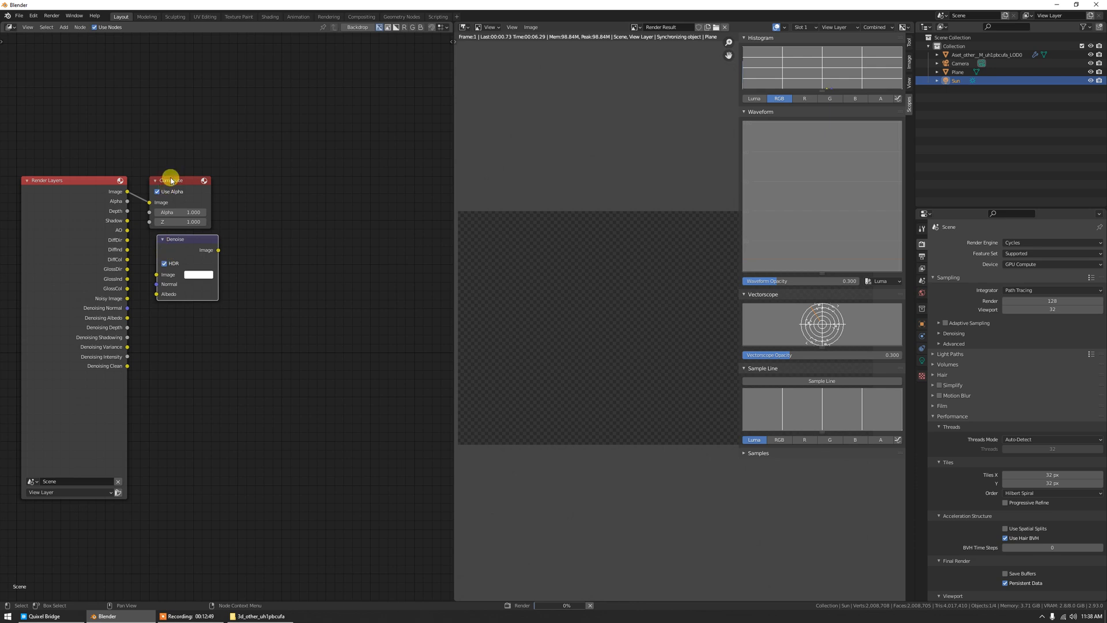
pyautogui.moveTo(171, 181); pyautogui.dragTo(301, 176)
pyautogui.moveTo(193, 238); pyautogui.dragTo(216, 246)
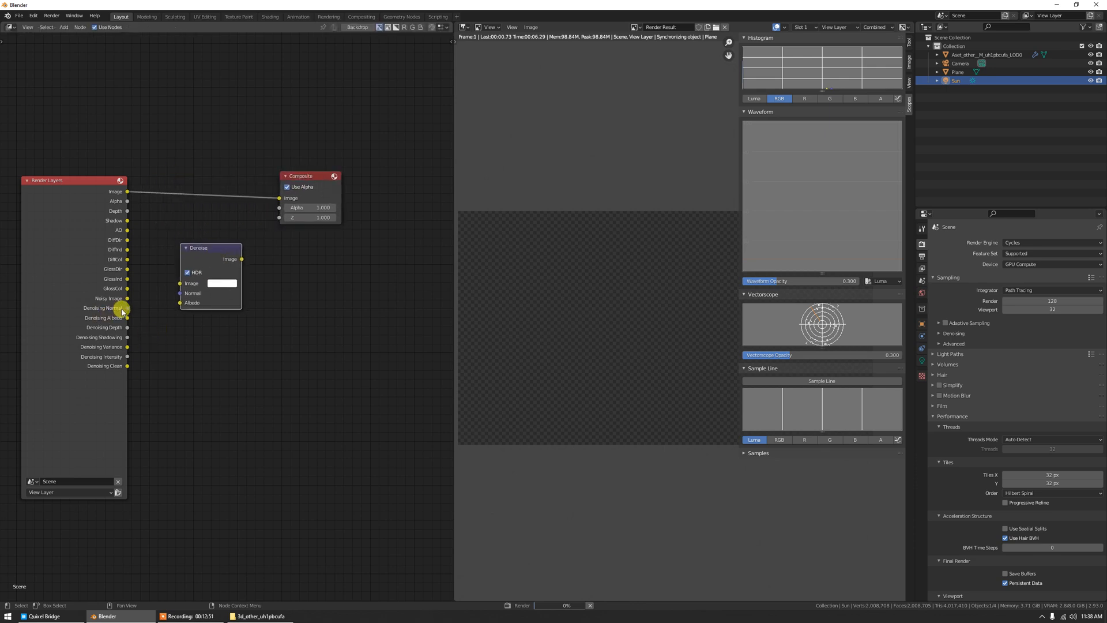
# Link Noisy Image, Denoising Normal and Denoising Albedo to the Denoise node, and its output to the Composite image input.
pyautogui.moveTo(127, 298); pyautogui.dragTo(179, 283)
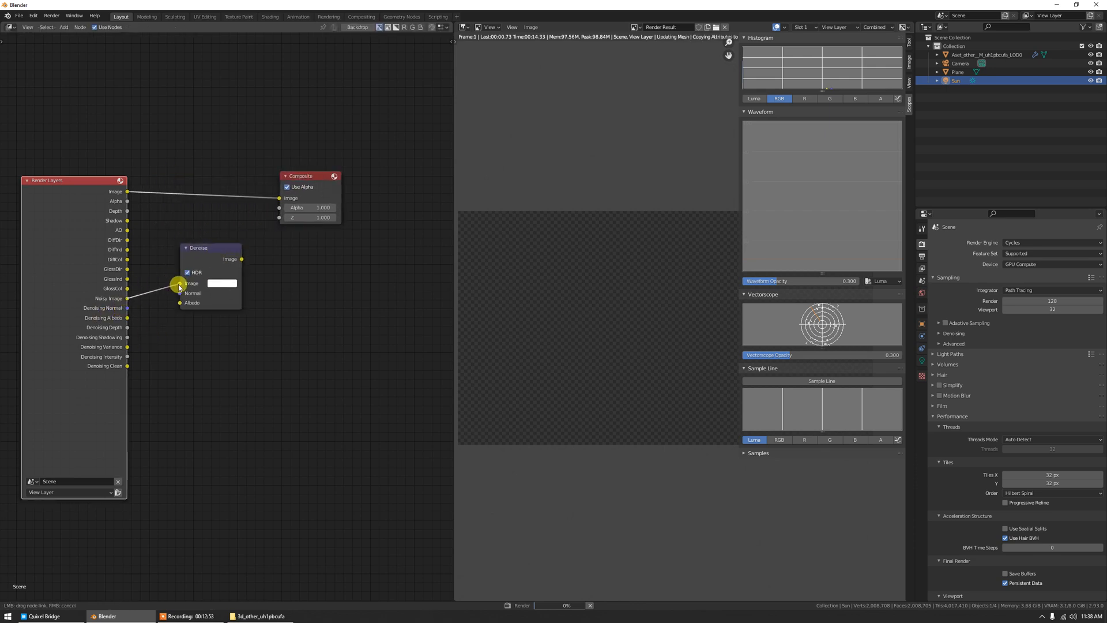
pyautogui.moveTo(128, 310); pyautogui.dragTo(180, 293)
pyautogui.moveTo(127, 318); pyautogui.dragTo(180, 303)
pyautogui.moveTo(242, 259); pyautogui.dragTo(279, 198)
# Examine the rendered axe and its available passes in a maximized image view.
pyautogui.hotkey('ctrl', 'space')
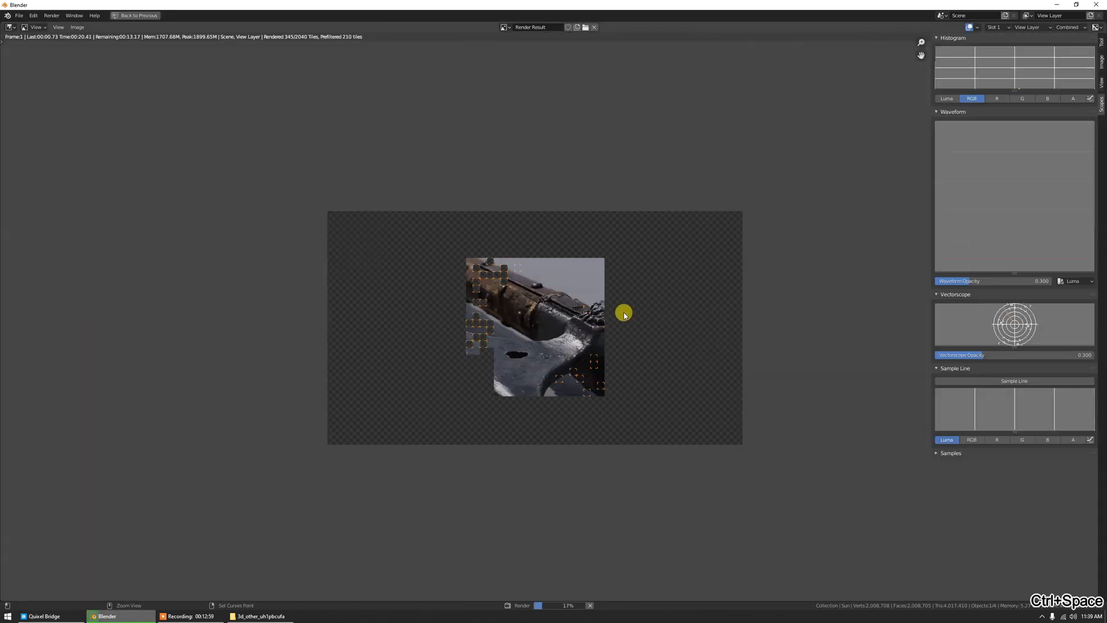
pyautogui.scroll(3, 624, 315)
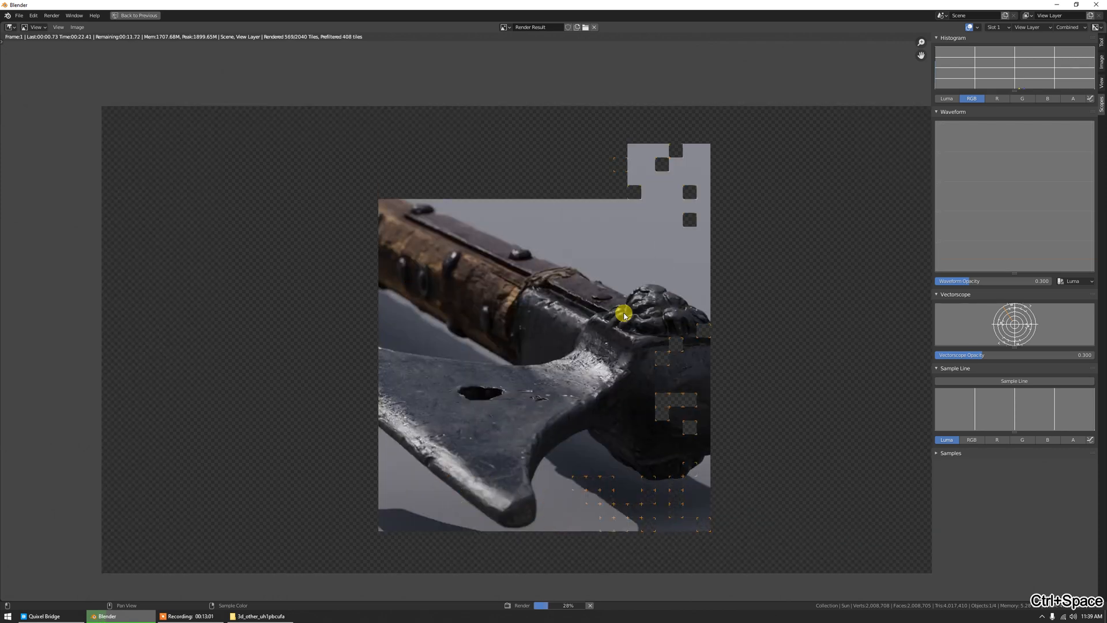
pyautogui.moveTo(685, 303); pyautogui.dragTo(623, 301, button='middle')
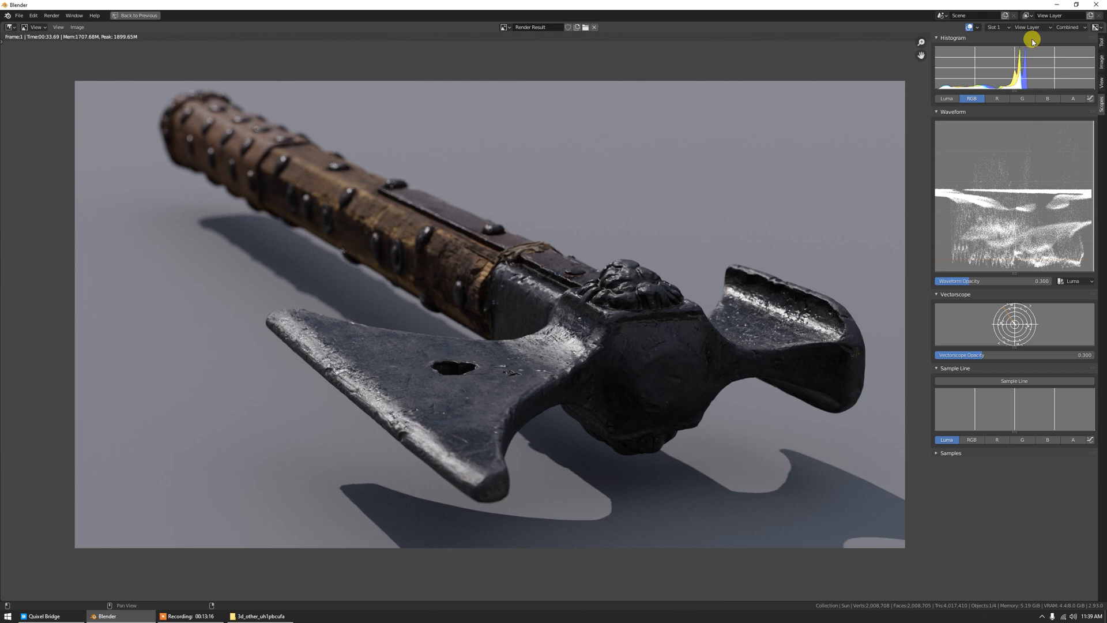
pyautogui.click(1066, 27)
pyautogui.moveTo(1041, 28)
pyautogui.hotkey('ctrl', 'space')
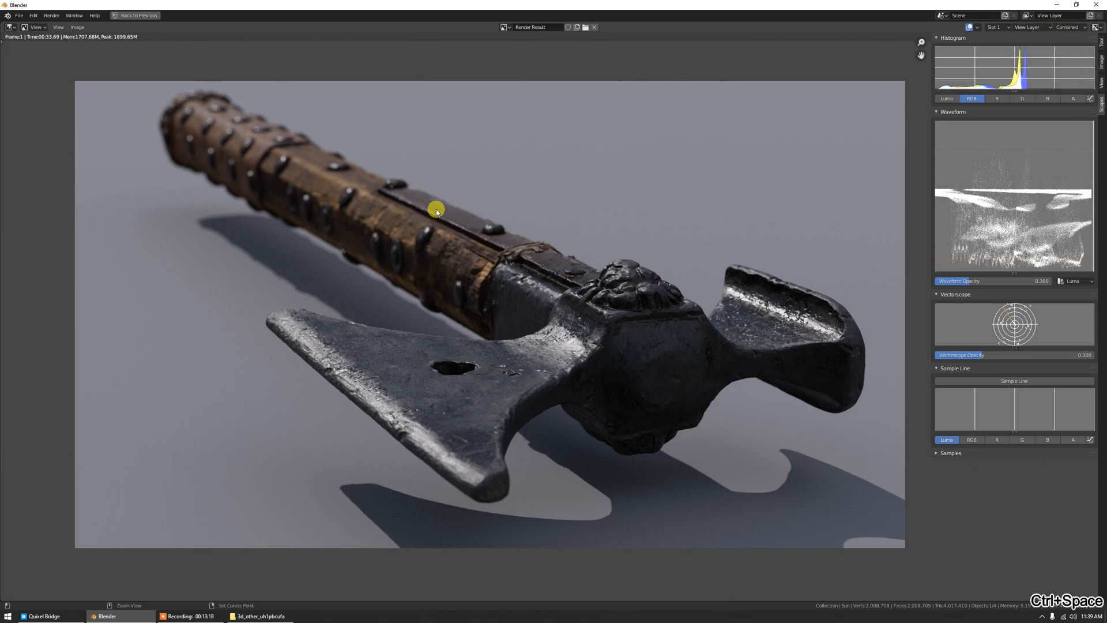
pyautogui.hotkey('ctrl', 'space')
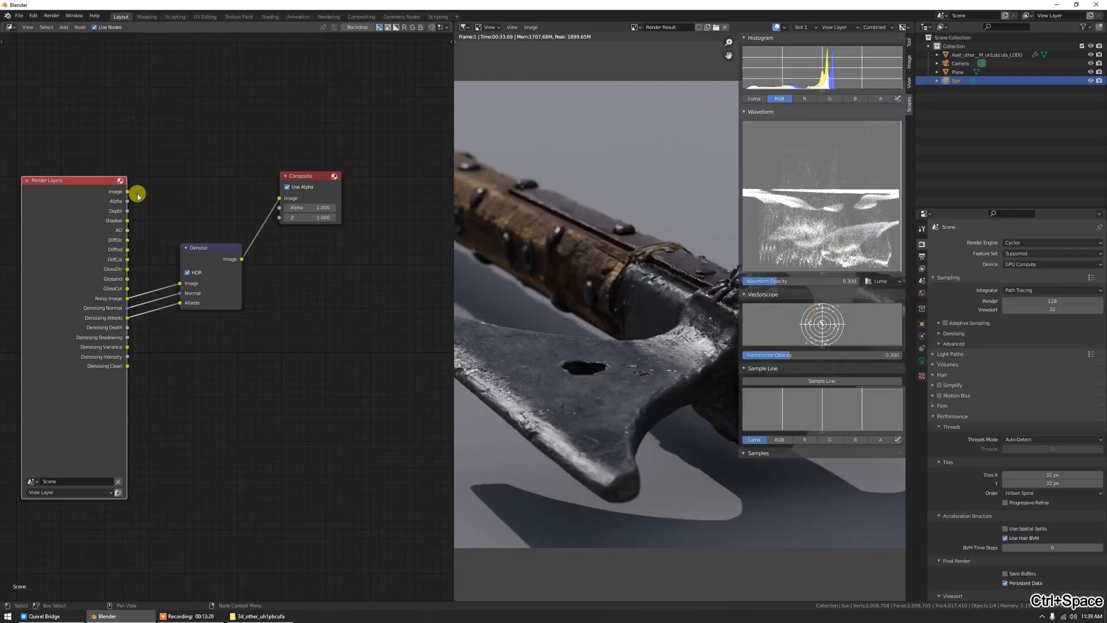
# Add a Viewer node, connect it to the Denoise output and place it above the Denoise node.
pyautogui.click(219, 246)
pyautogui.click(100, 182)
pyautogui.keyDown('ctrl'); pyautogui.keyDown('shift'); pyautogui.click(104, 189); pyautogui.keyUp('shift'); pyautogui.keyUp('ctrl')
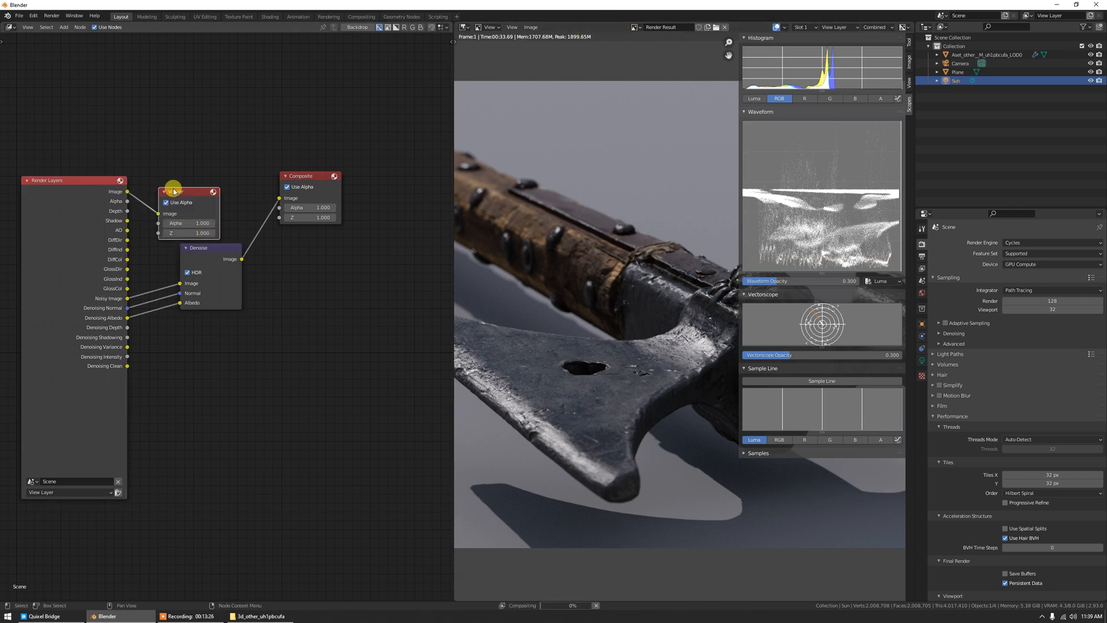
pyautogui.moveTo(174, 191); pyautogui.dragTo(190, 175)
pyautogui.keyDown('ctrl'); pyautogui.keyDown('shift'); pyautogui.click(211, 249); pyautogui.keyUp('shift'); pyautogui.keyUp('ctrl')
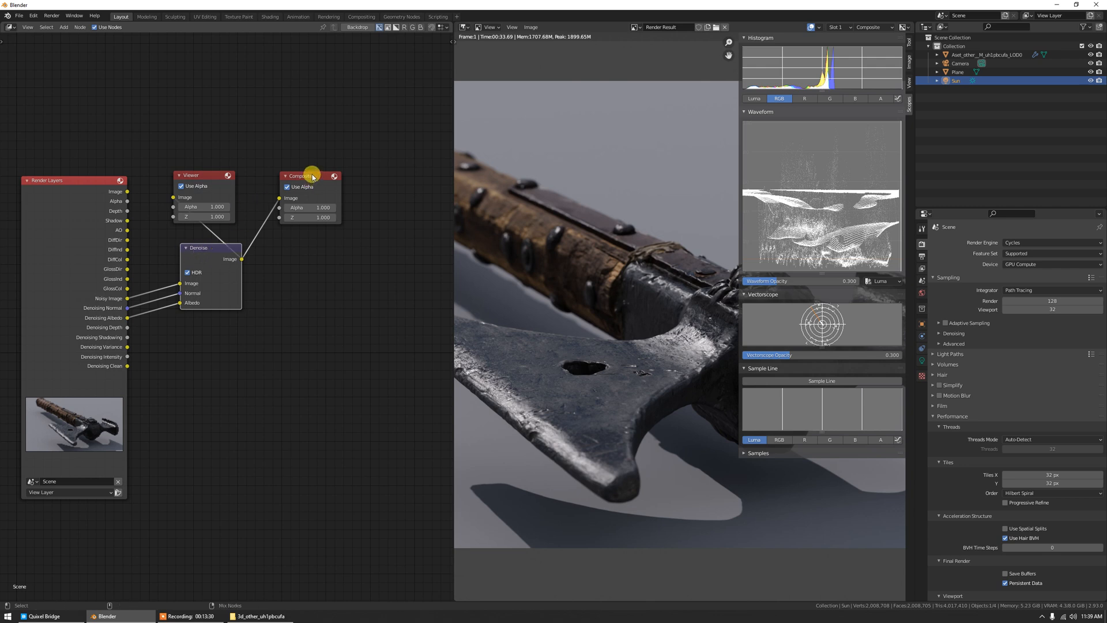
pyautogui.moveTo(200, 174); pyautogui.dragTo(206, 174)
# Check the render result's View Layer Combined pass against the Composite result.
pyautogui.click(842, 27)
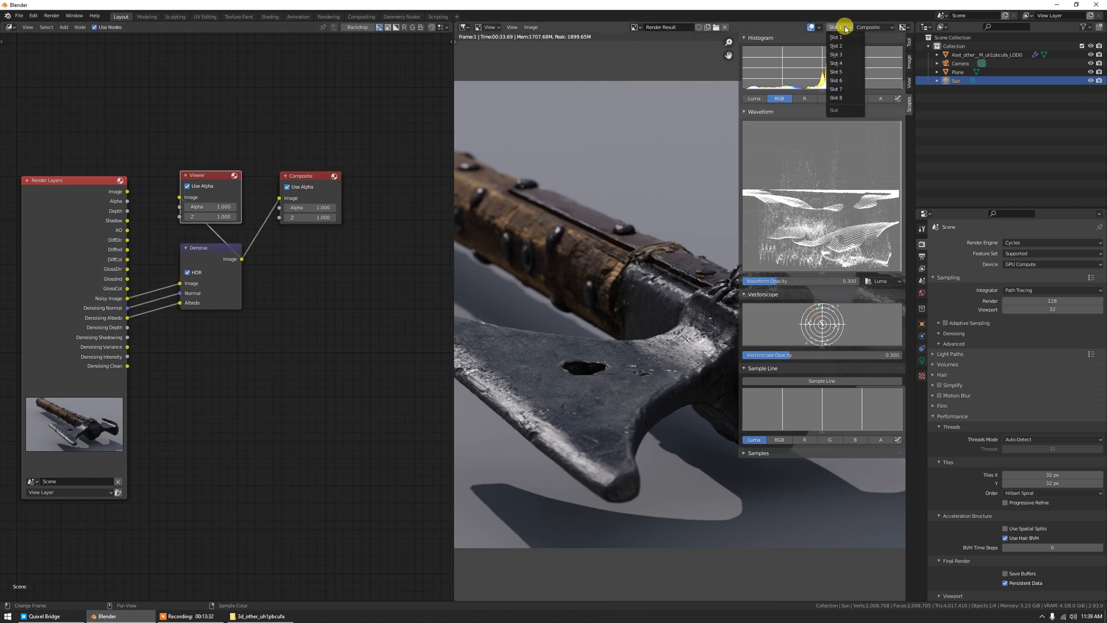
pyautogui.click(875, 27)
pyautogui.click(880, 45)
pyautogui.click(877, 30)
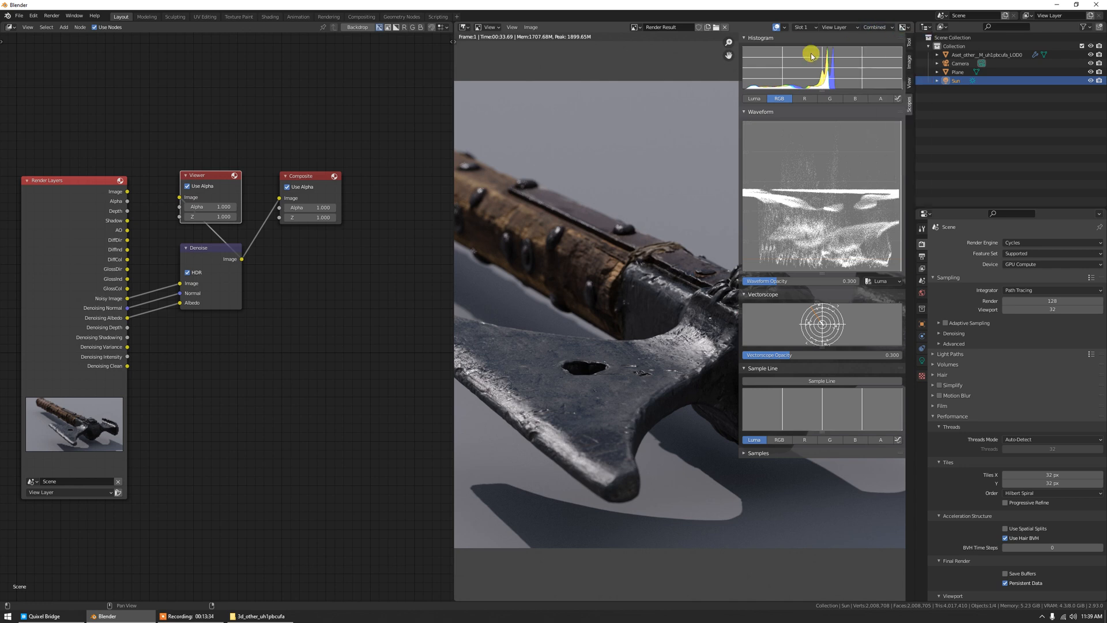
# Maximize the image view and render the scene again.
pyautogui.hotkey('ctrl', 'space')
pyautogui.press('F12')
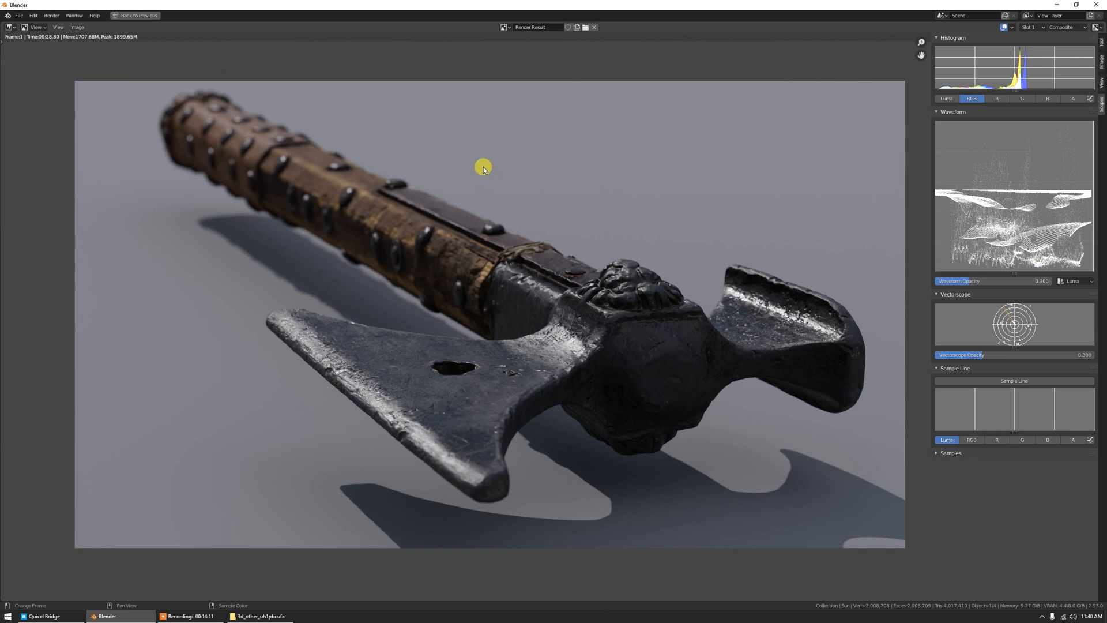
pyautogui.scroll(7, 483, 167)
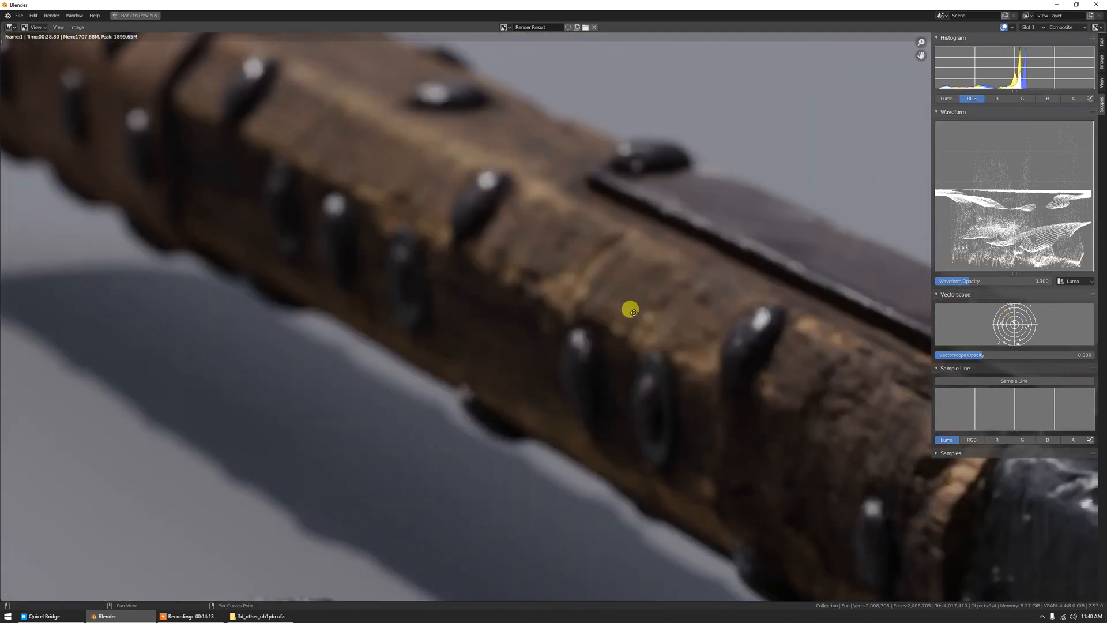
pyautogui.scroll(-3, 633, 312)
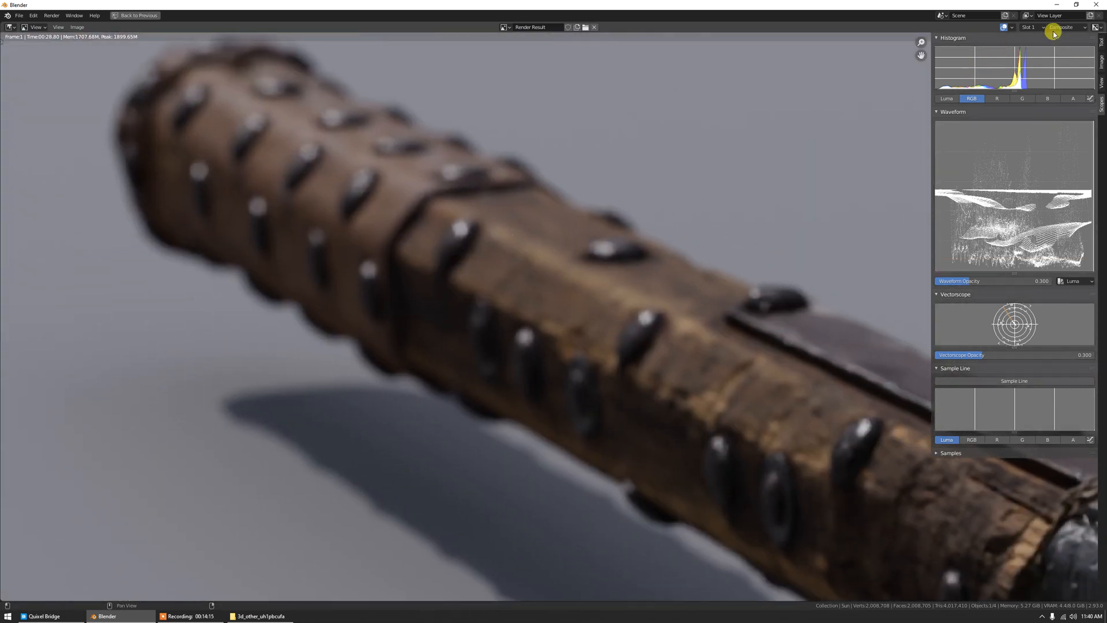
# Compare the noisy View Layer pass with the denoised Composite result on the axe's handle and head.
pyautogui.click(1053, 30)
pyautogui.click(1057, 51)
pyautogui.moveTo(340, 198); pyautogui.dragTo(347, 238, button='middle')
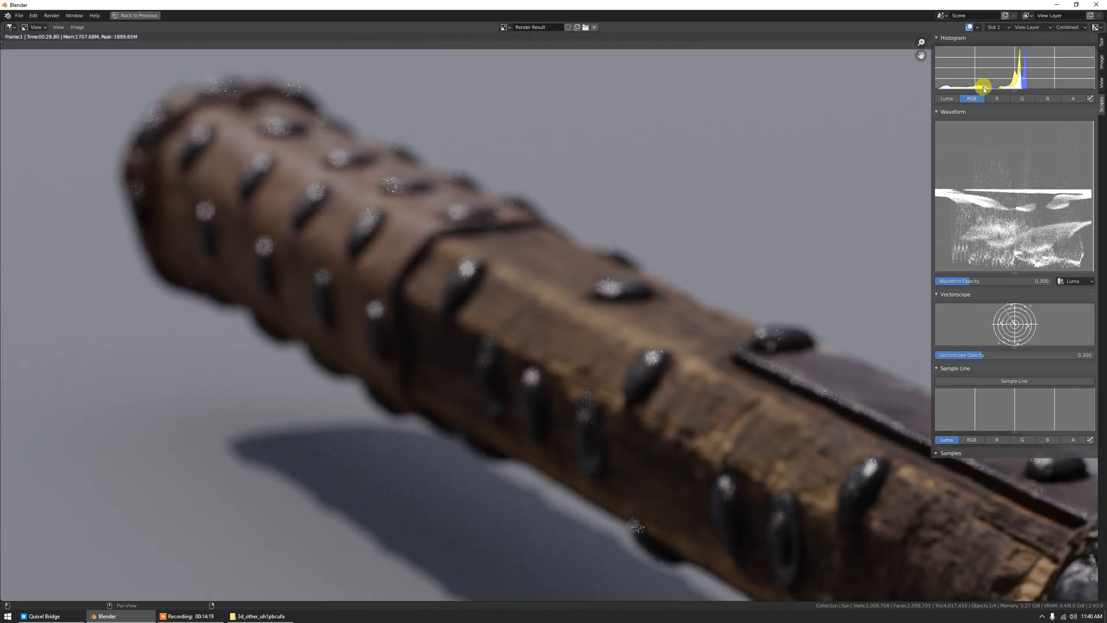
pyautogui.click(1070, 27)
pyautogui.click(1031, 27)
pyautogui.click(1030, 39)
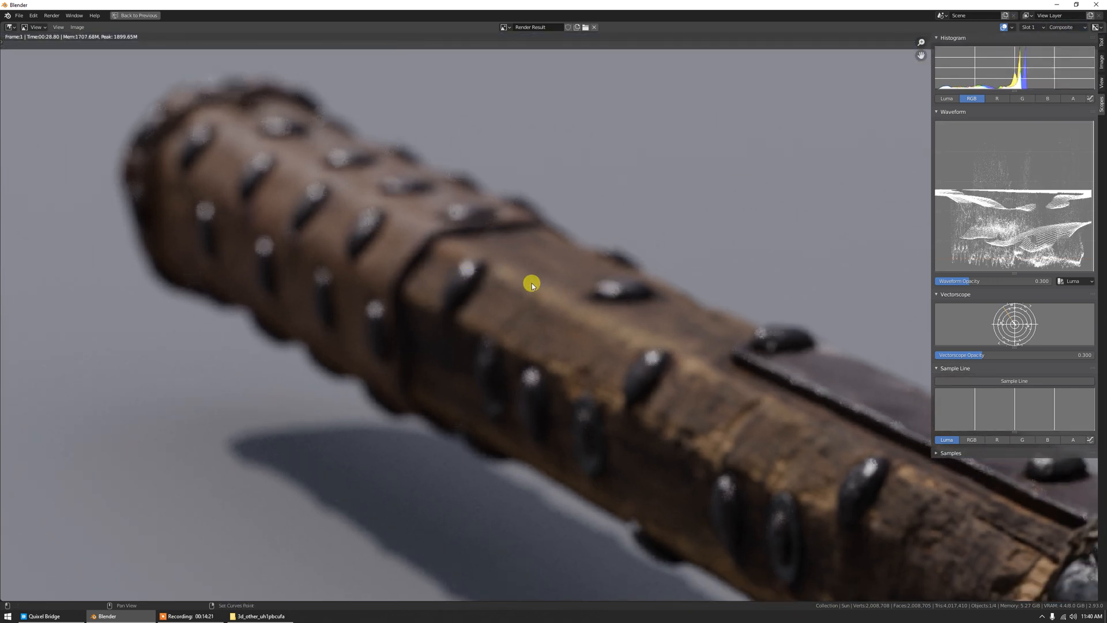
pyautogui.moveTo(820, 370); pyautogui.dragTo(477, 215, button='middle')
pyautogui.moveTo(756, 346); pyautogui.dragTo(414, 174, button='middle')
pyautogui.hotkey('ctrl', 'space')
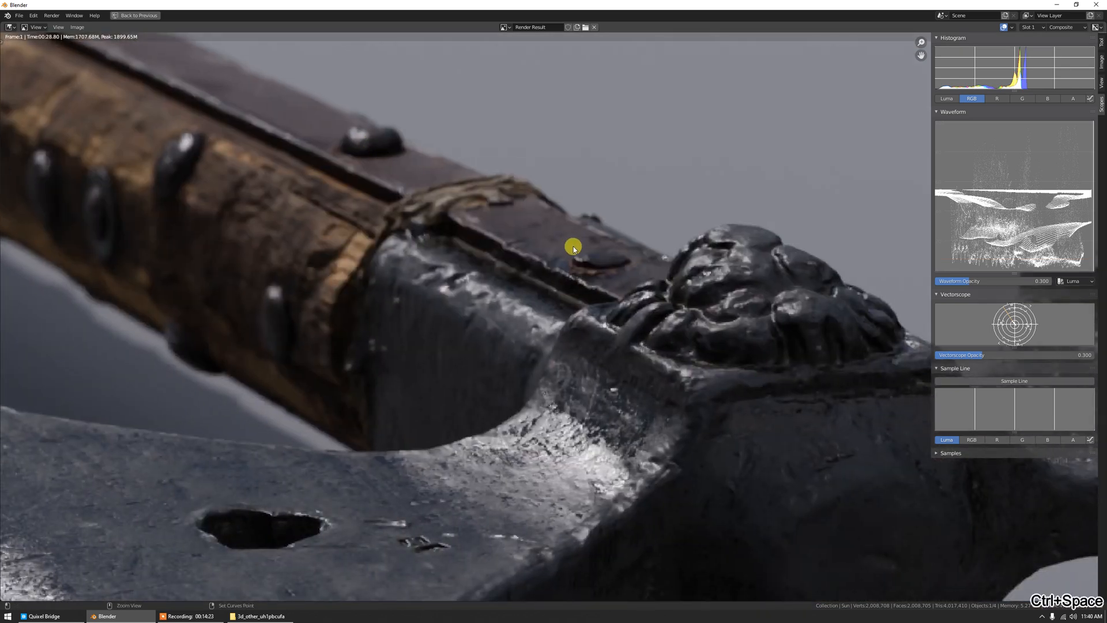
pyautogui.scroll(-6, 607, 274)
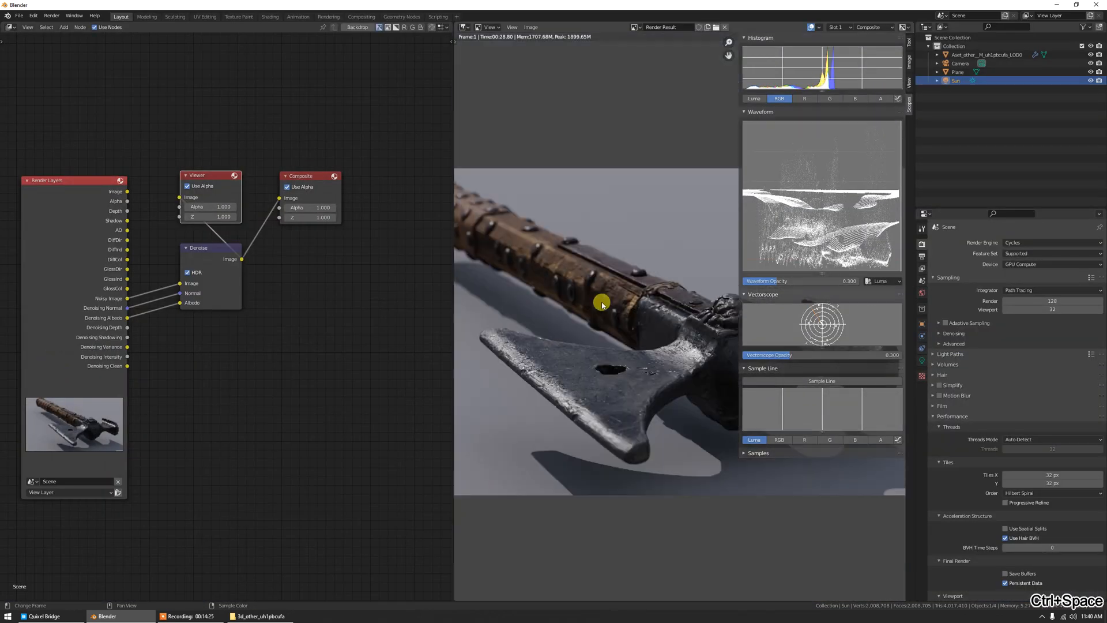
pyautogui.scroll(-1, 601, 304)
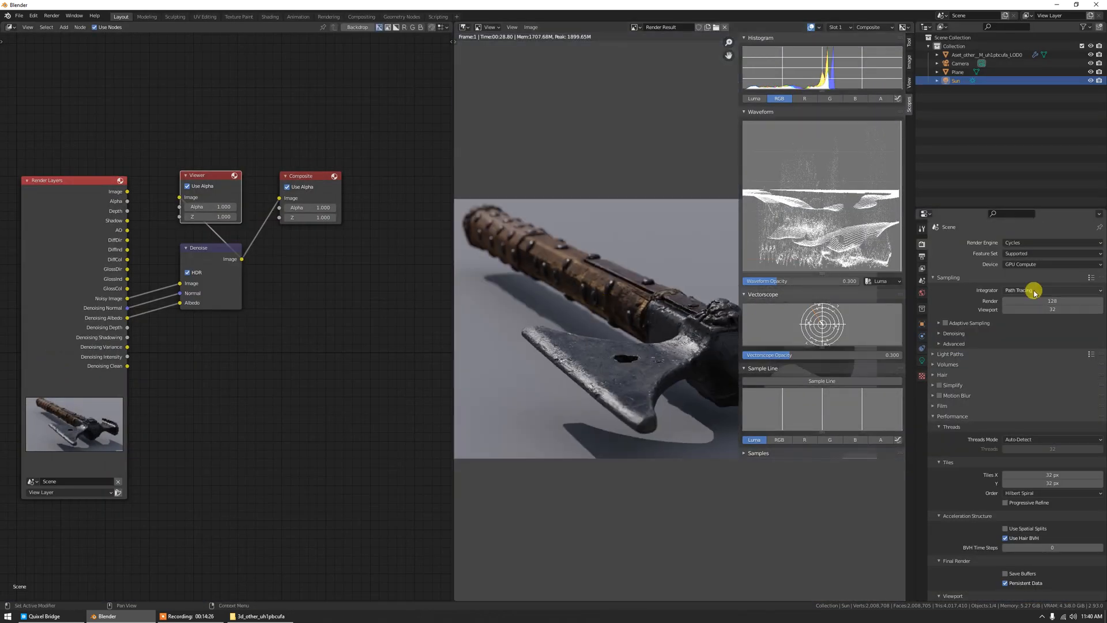
# Set the render result's waveform scope to Red Green Blue.
pyautogui.click(1066, 301)
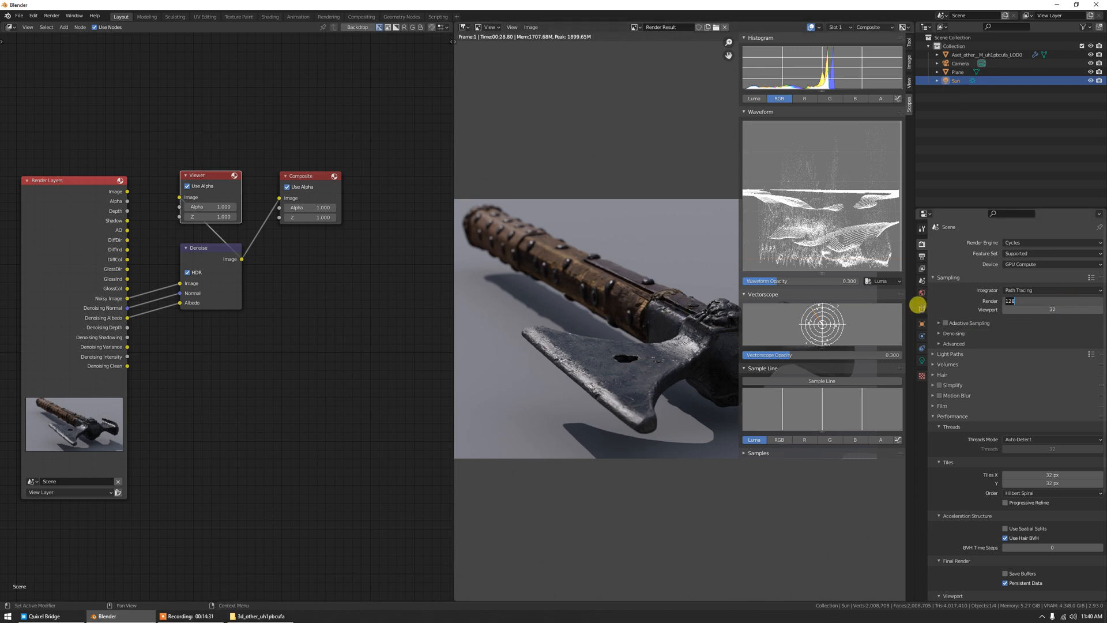
pyautogui.click(881, 281)
pyautogui.click(886, 340)
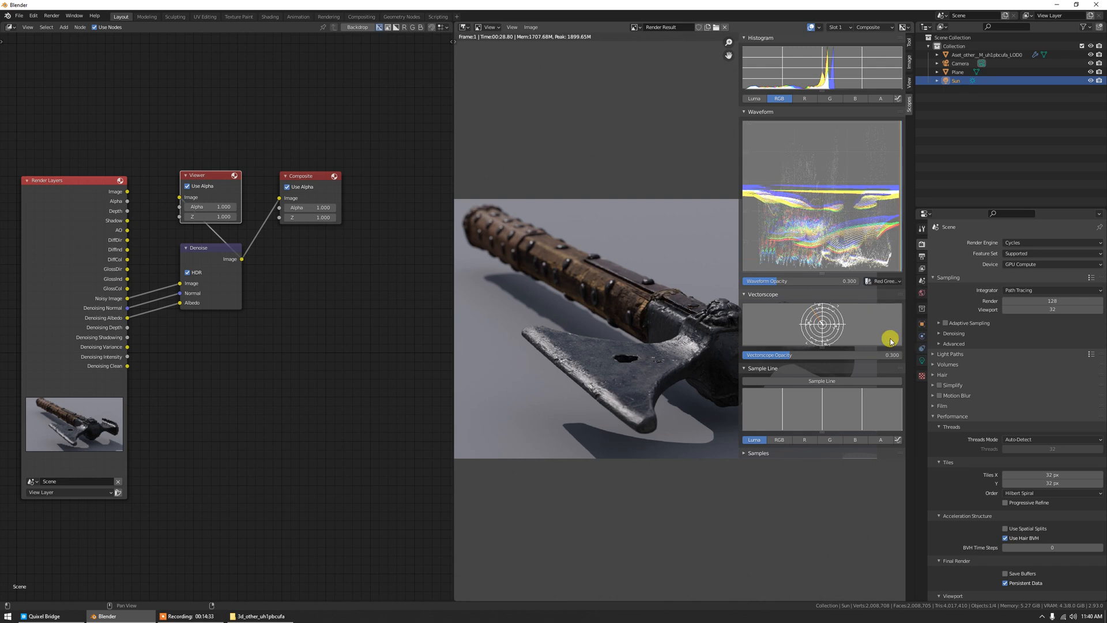
# Set the Cycles render samples to 128 and maximize the rendered image view.
pyautogui.click(1056, 299)
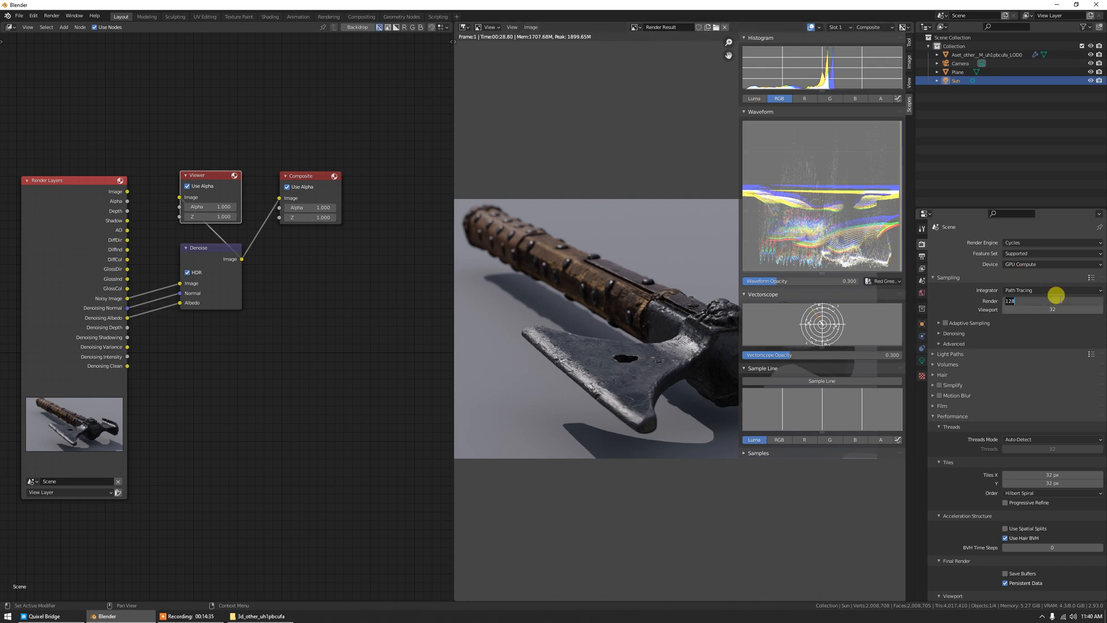
pyautogui.write('128')
pyautogui.press('Return')
pyautogui.moveTo(684, 297); pyautogui.dragTo(577, 275, button='middle')
pyautogui.hotkey('ctrl', 'space')
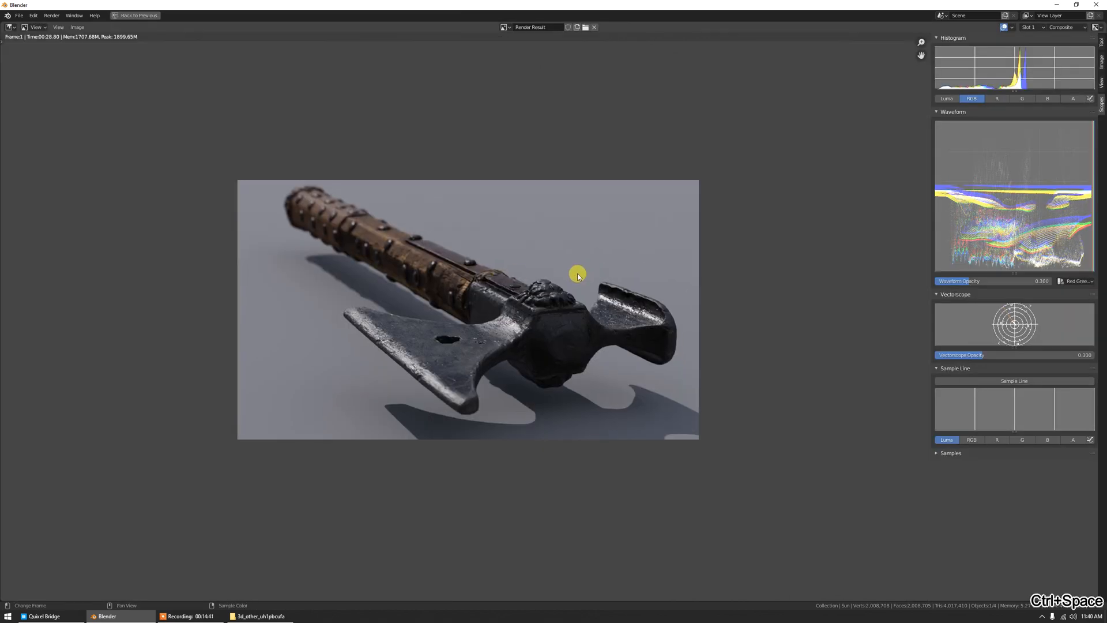
# Render the scene again and enlarge the vectorscope in the image scopes.
pyautogui.scroll(3, 577, 275)
pyautogui.press('F12')
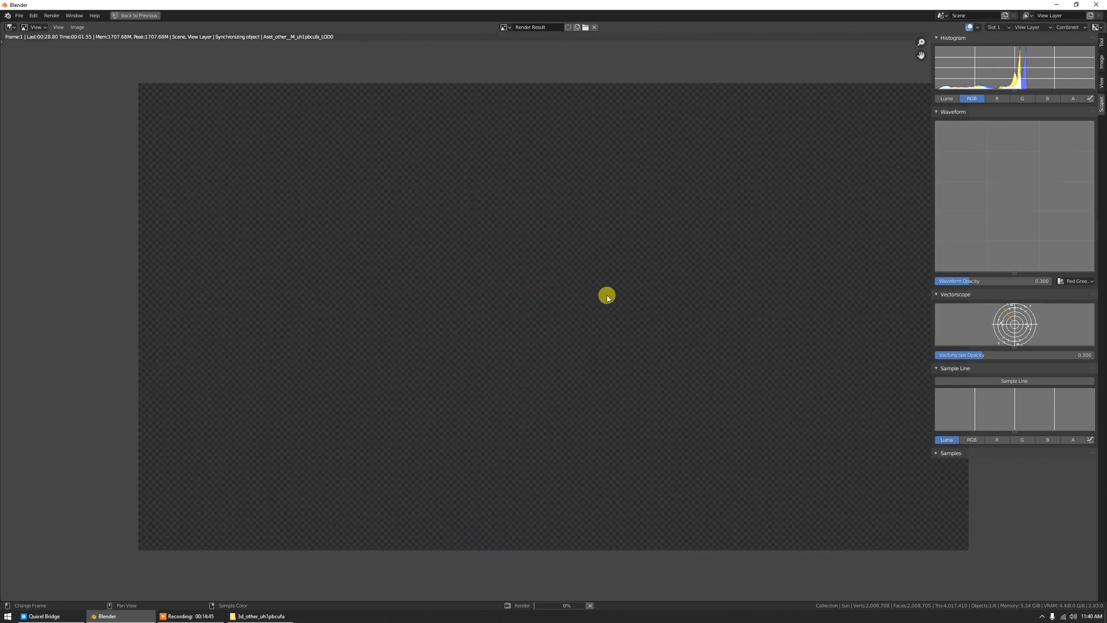
pyautogui.moveTo(618, 304); pyautogui.dragTo(548, 299, button='middle')
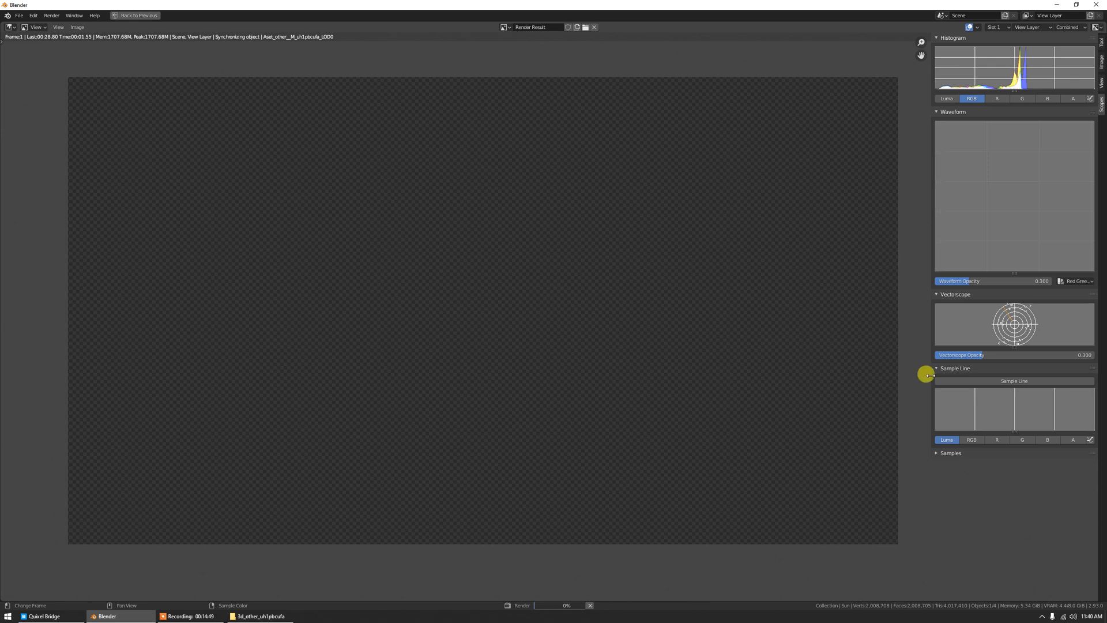
pyautogui.moveTo(1015, 344); pyautogui.dragTo(1009, 435)
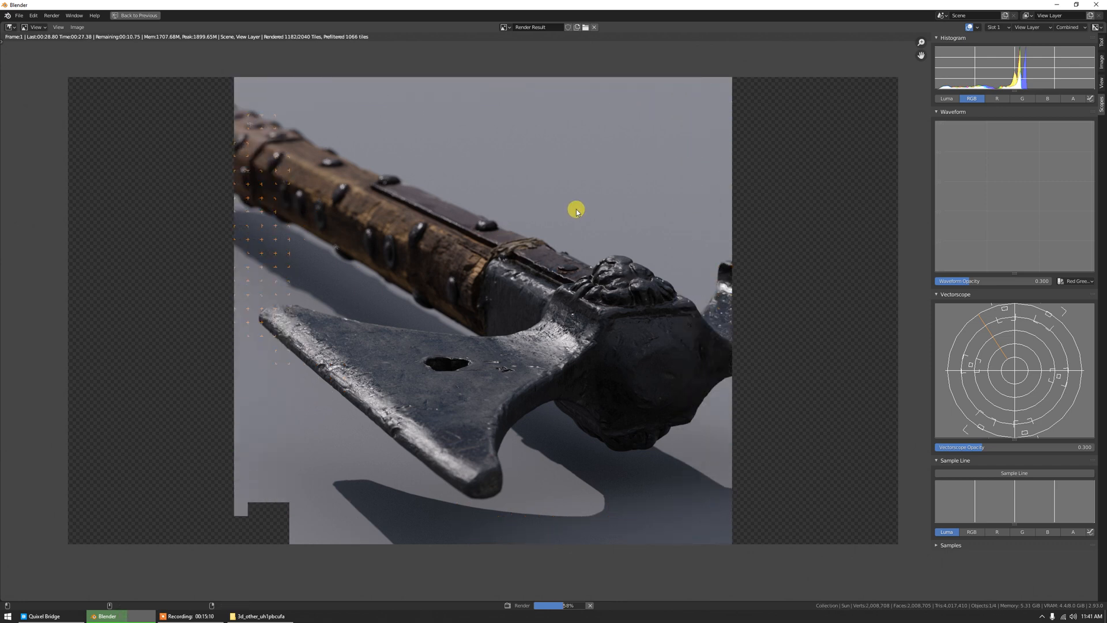
# Check the GPU's Cuda load in Task Manager's performance graphs while the render runs, and close Task Manager.
pyautogui.hotkey('ctrl', 'shift', 'Escape')
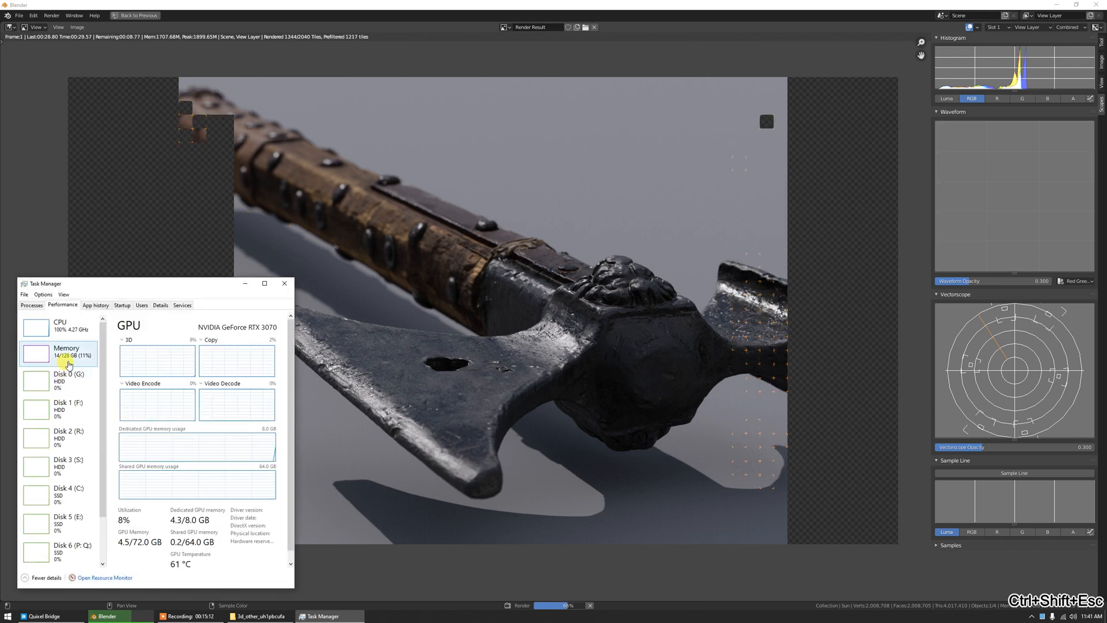
pyautogui.click(202, 345)
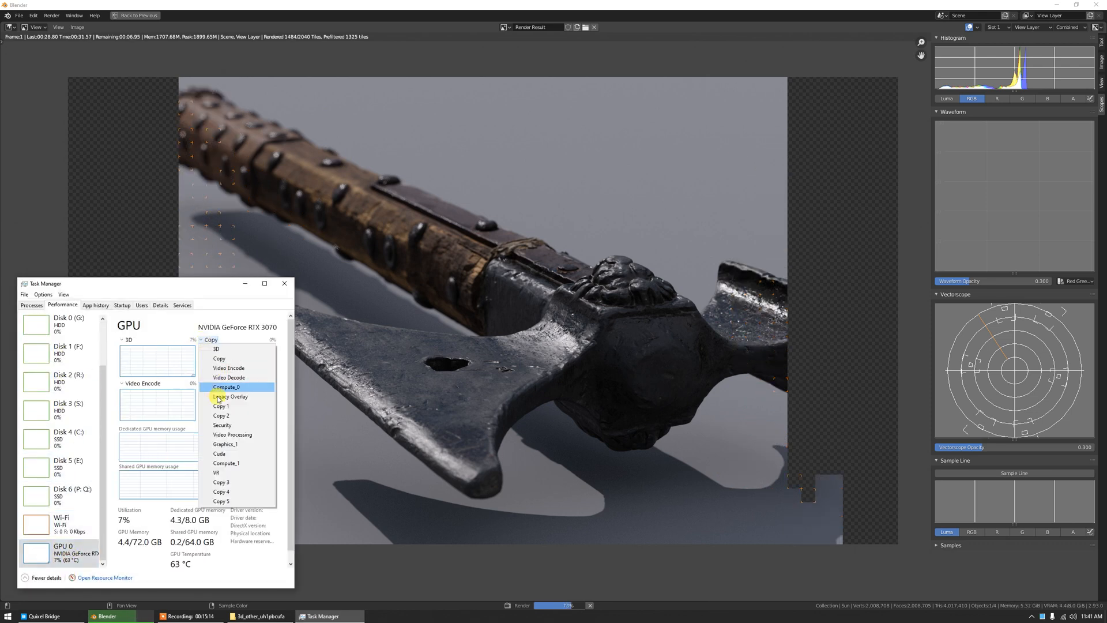
pyautogui.click(224, 456)
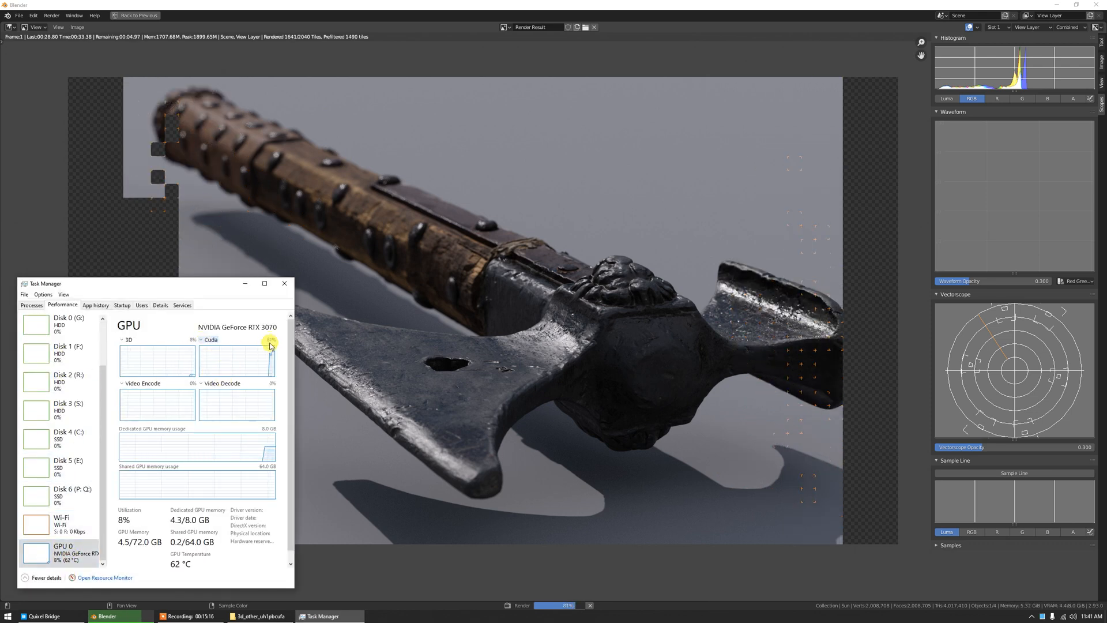
pyautogui.scroll(3, 95, 388)
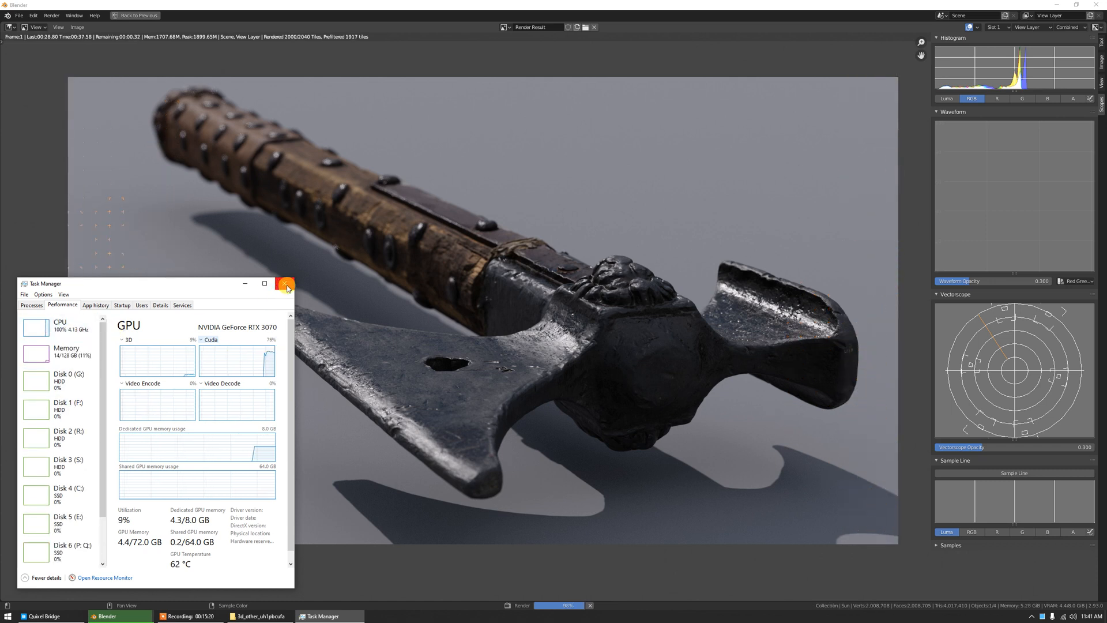
pyautogui.click(284, 283)
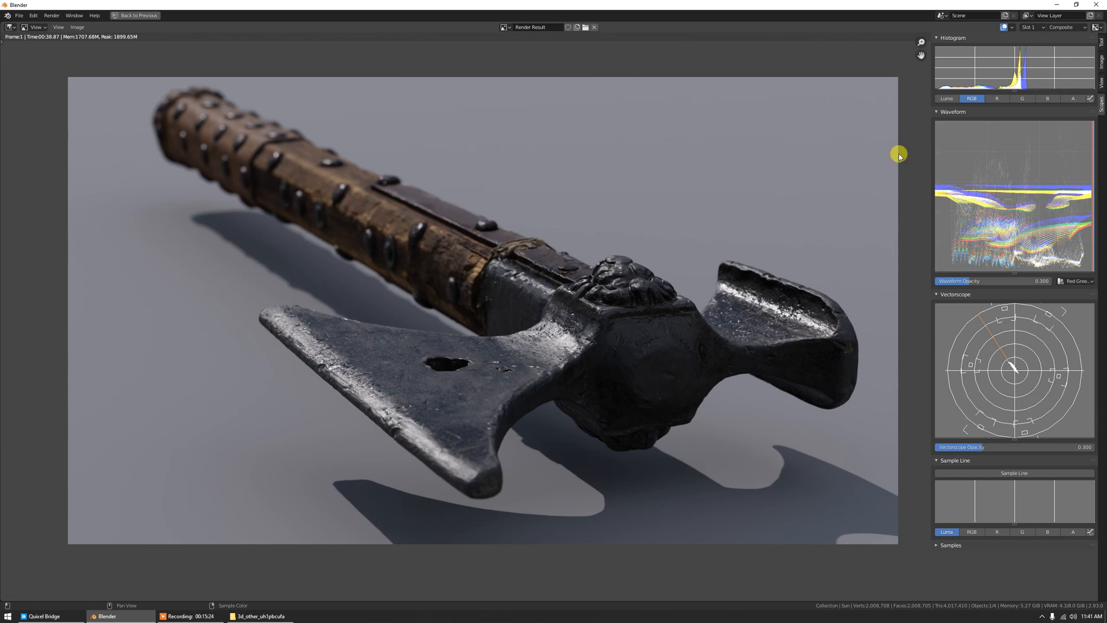
# Show the render's View Layer pass and examine the noise where the axe's wooden handle meets the metal head.
pyautogui.click(1064, 27)
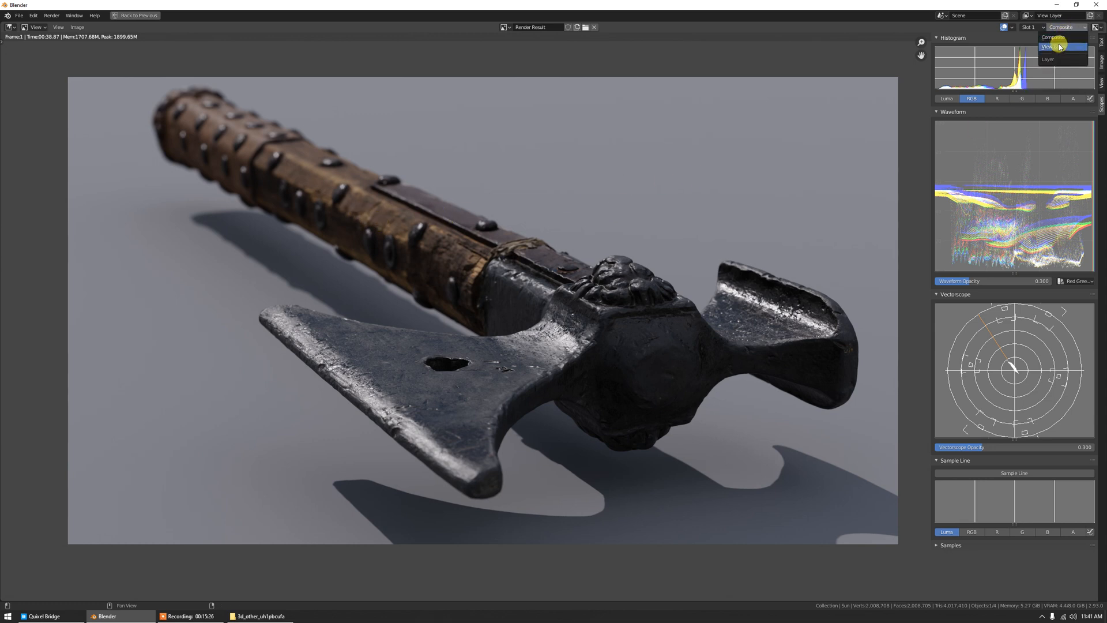
pyautogui.click(1054, 46)
pyautogui.scroll(6, 526, 198)
pyautogui.scroll(-5, 541, 295)
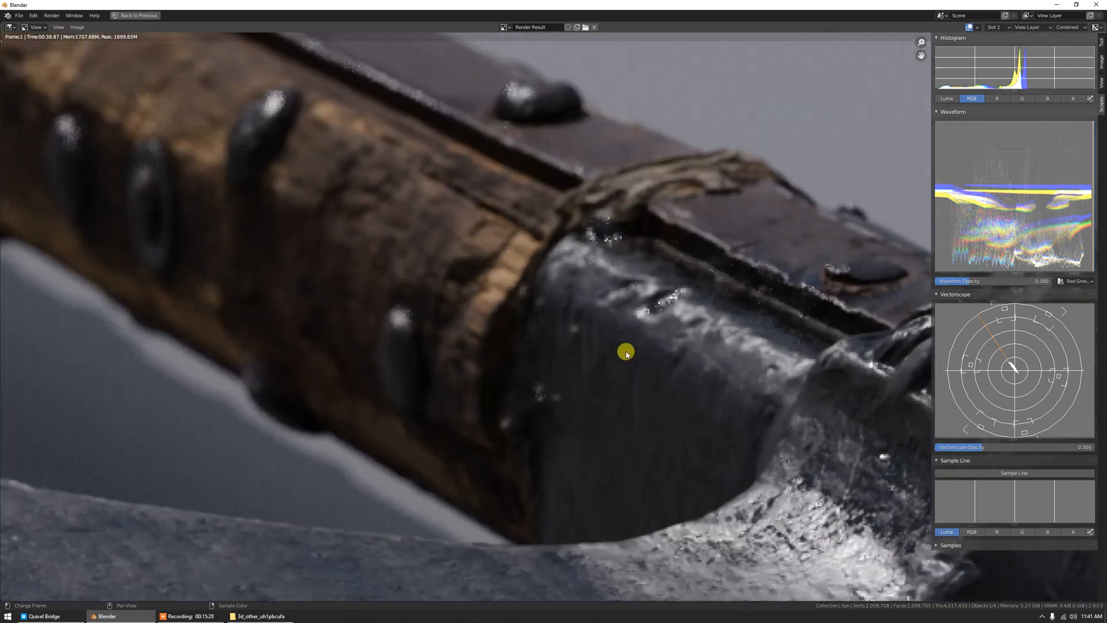
pyautogui.scroll(4, 633, 309)
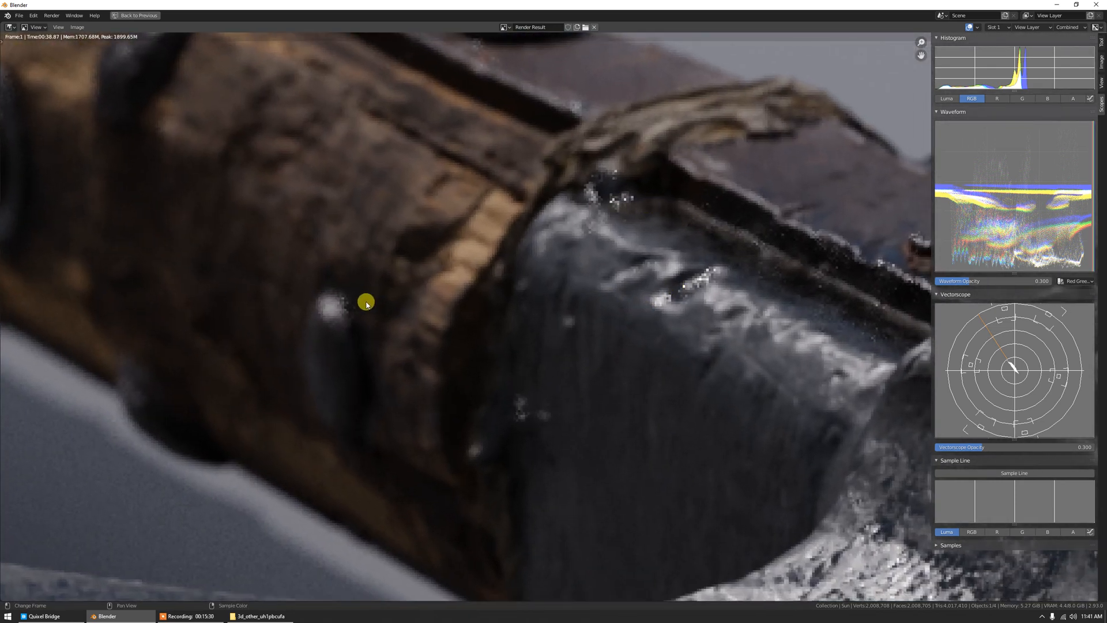
pyautogui.moveTo(647, 254); pyautogui.dragTo(589, 282, button='middle')
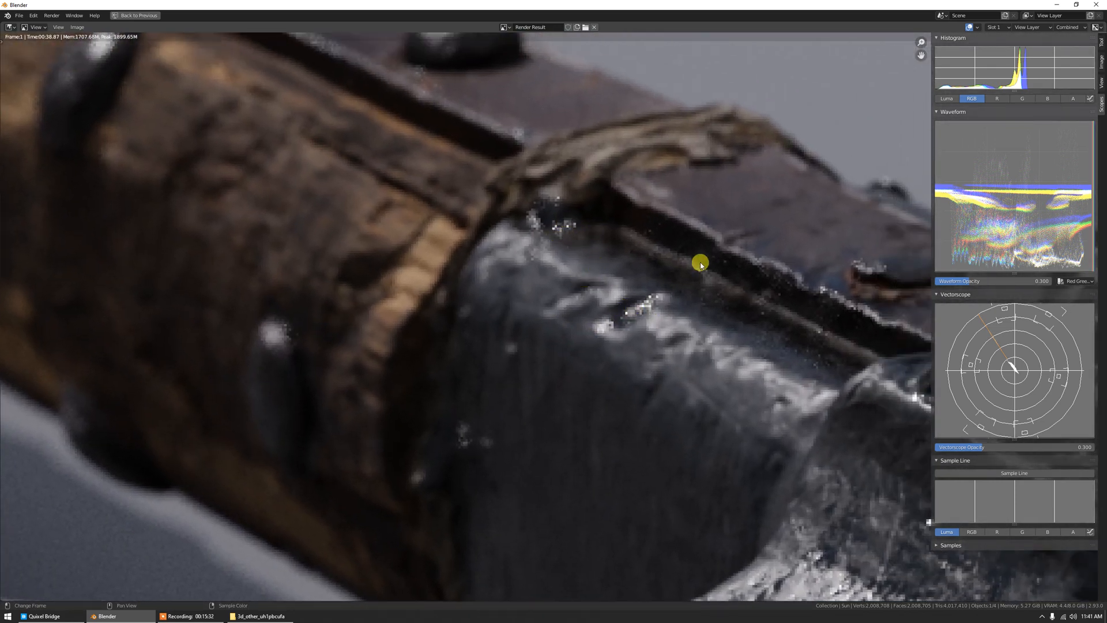
# Switch the render result back to the denoised Composite and view the whole axe.
pyautogui.click(1069, 23)
pyautogui.click(1067, 23)
pyautogui.click(1032, 28)
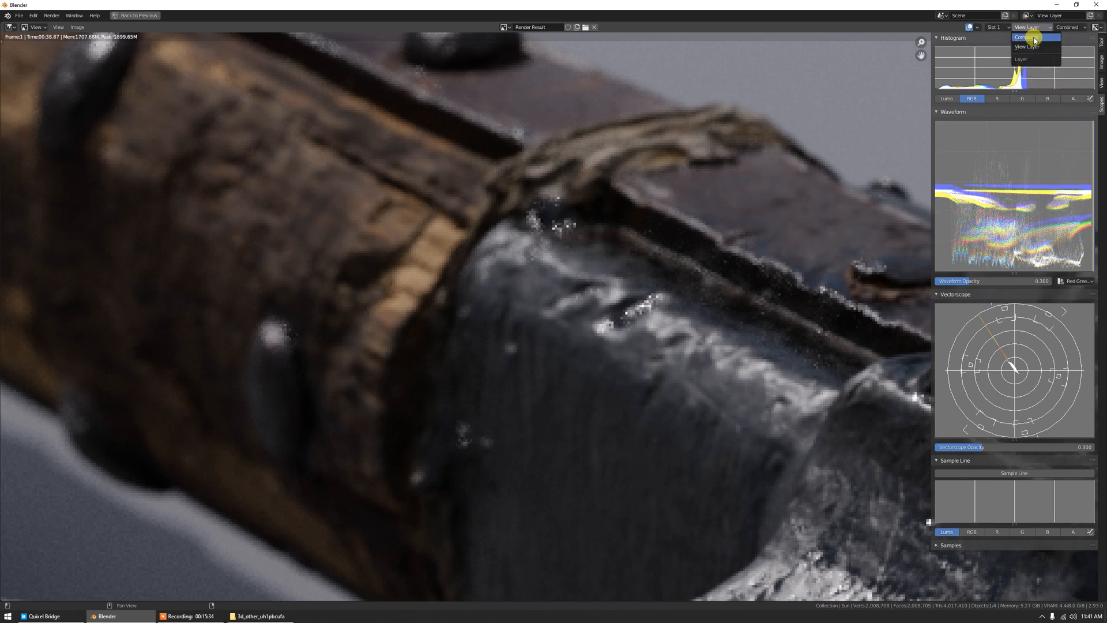
pyautogui.click(1035, 38)
pyautogui.scroll(-8, 416, 254)
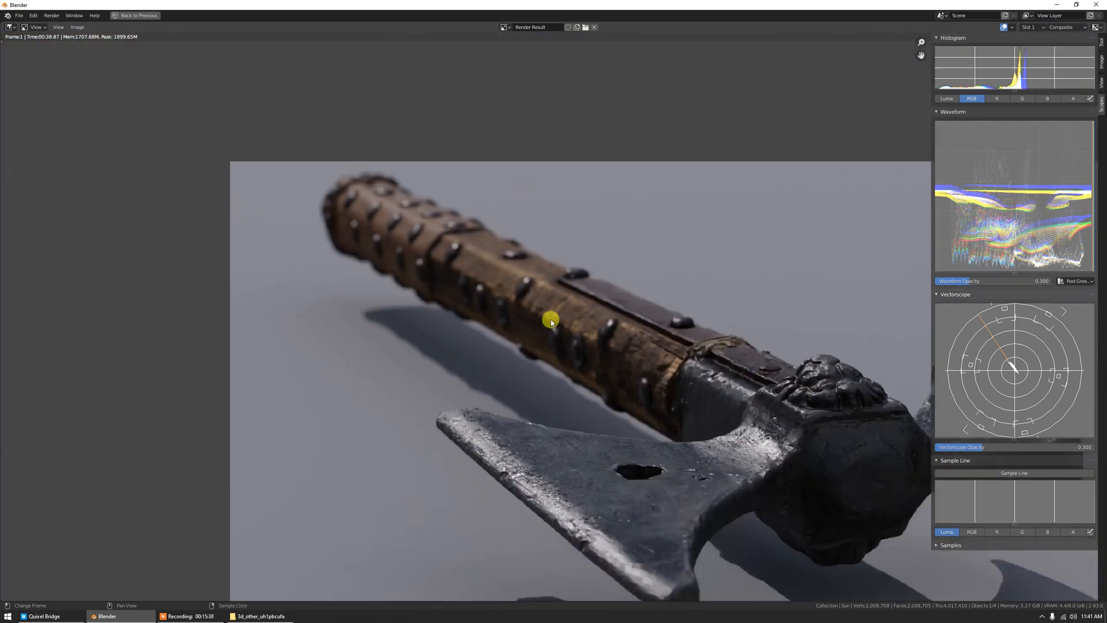
pyautogui.moveTo(672, 371); pyautogui.dragTo(461, 288, button='middle')
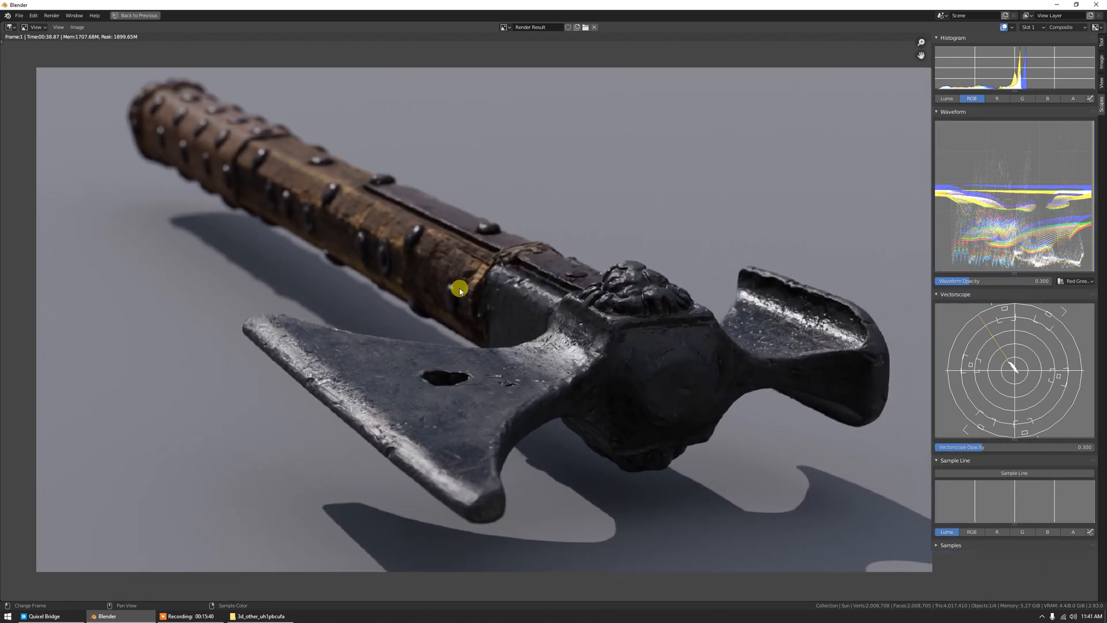